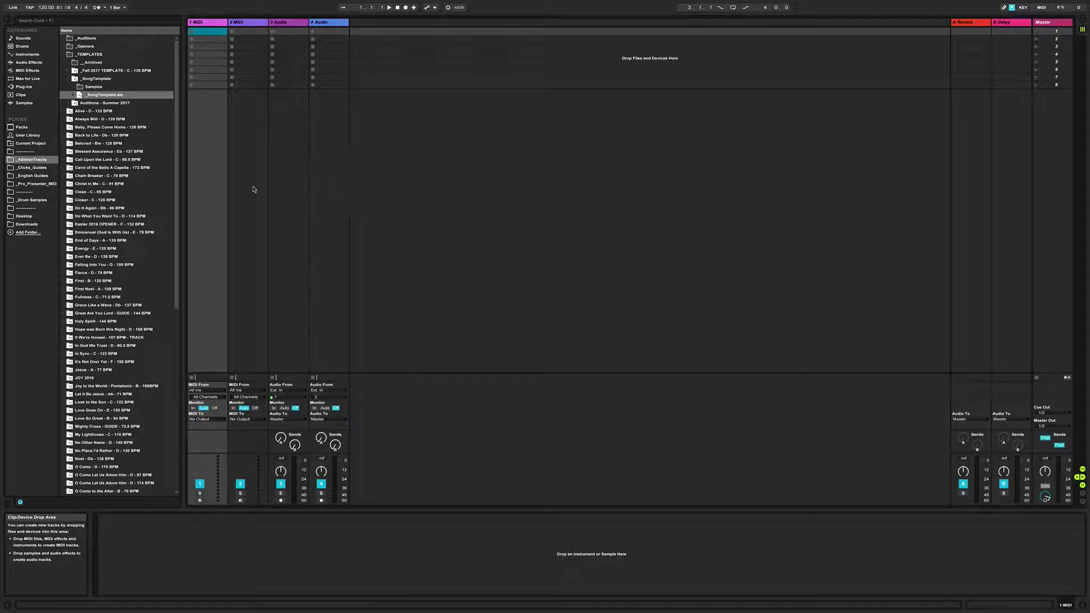
# Open the Live set _SongTemplate.als from the _SongTemplate project in the _TEMPLATES folder.
pyautogui.click(63, 54)
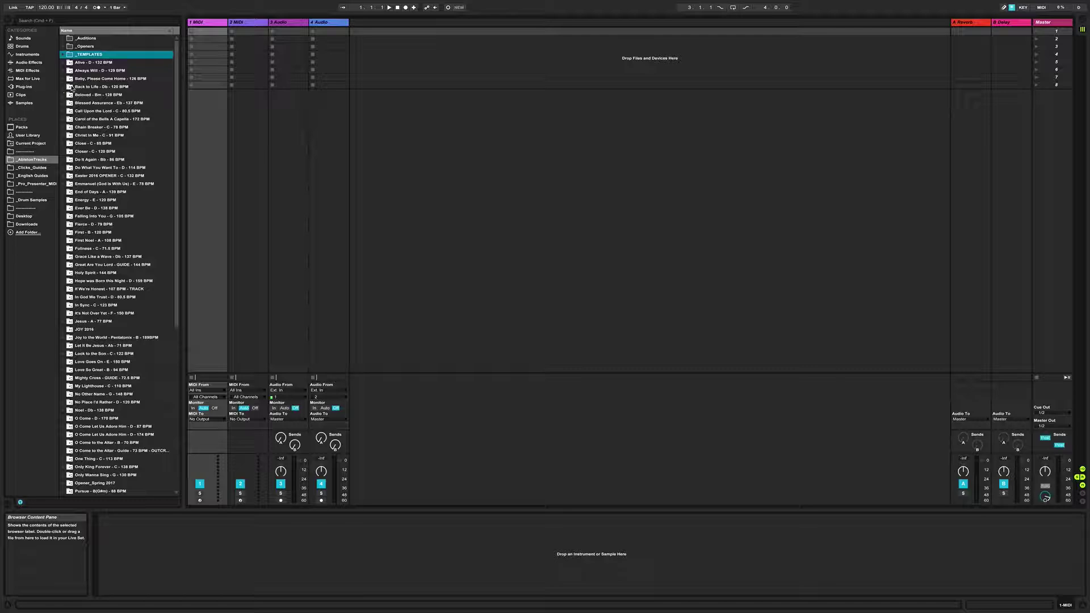
pyautogui.click(64, 55)
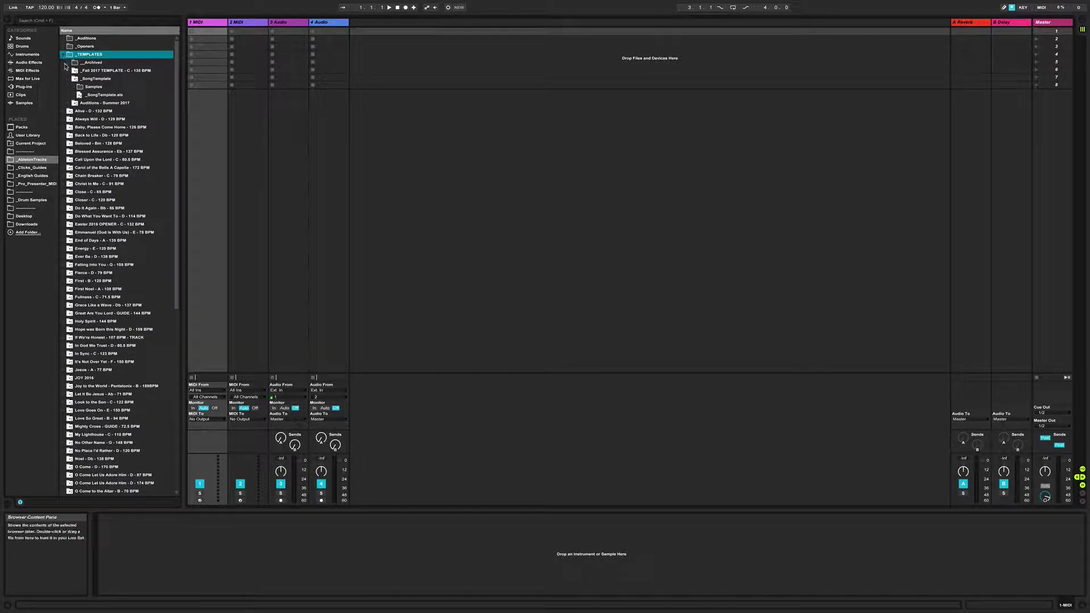
pyautogui.scroll(-10, 103, 247)
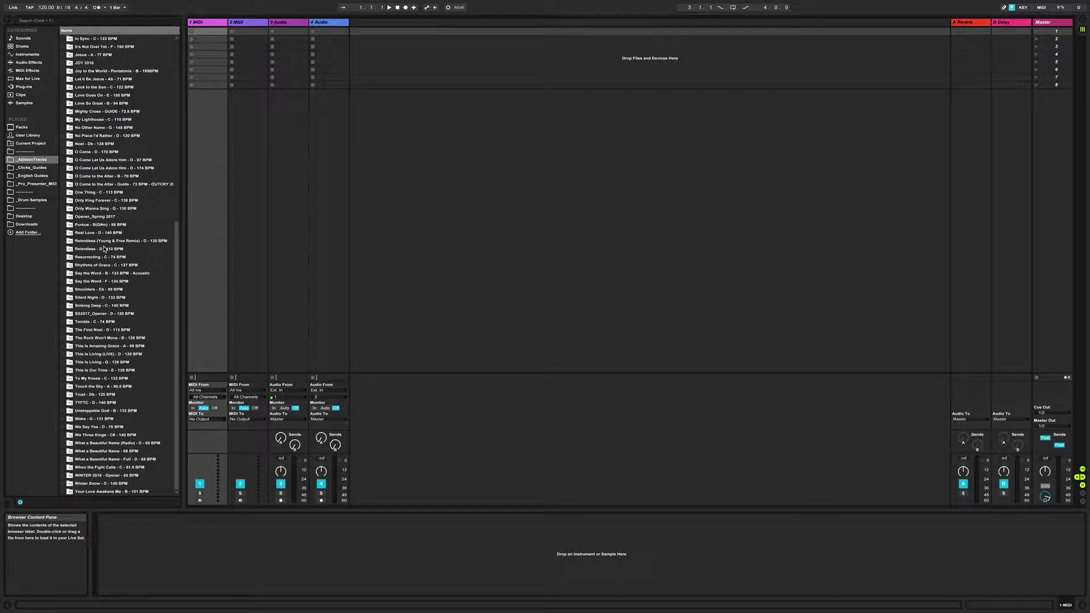
pyautogui.scroll(3, 124, 409)
pyautogui.scroll(8, 99, 402)
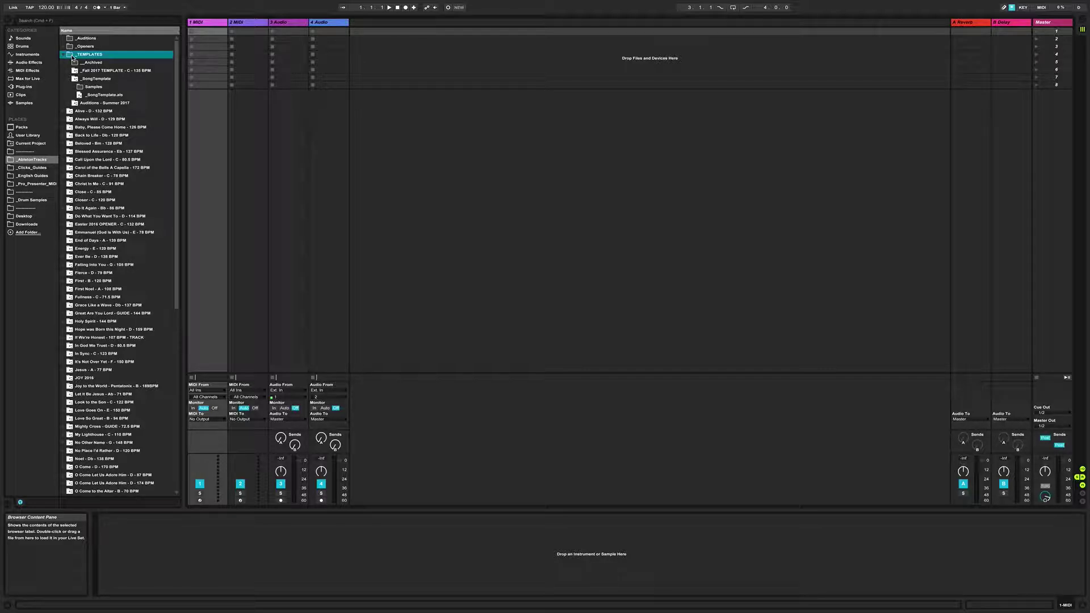
pyautogui.doubleClick(108, 95)
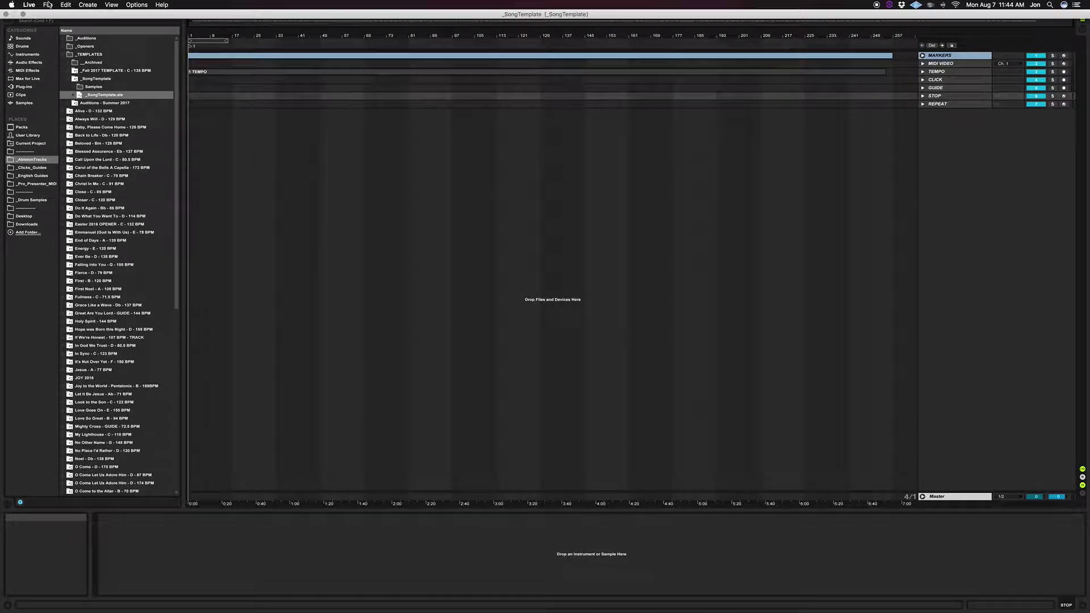
# Start saving the template as a new Live set and choose the _AbletonTracks folder as the destination.
pyautogui.click(48, 5)
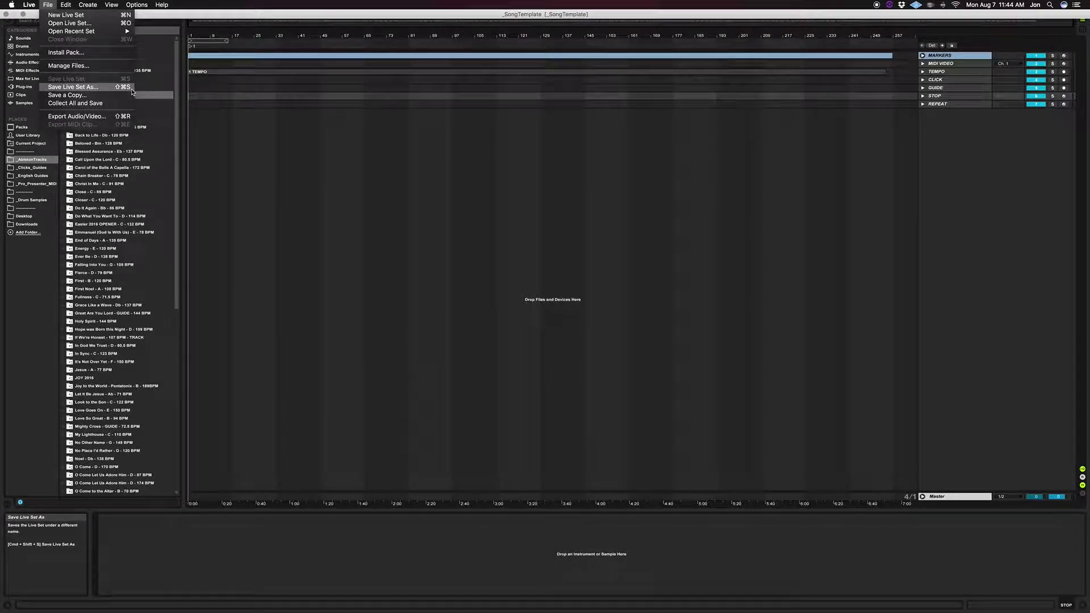
pyautogui.click(74, 87)
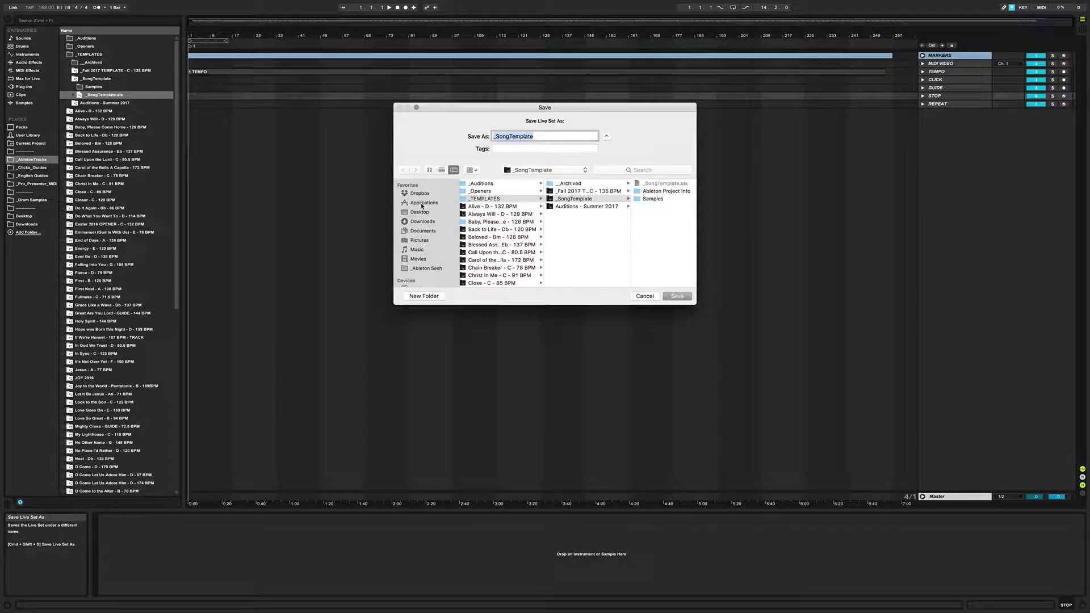
pyautogui.hscroll(-1, 510, 227)
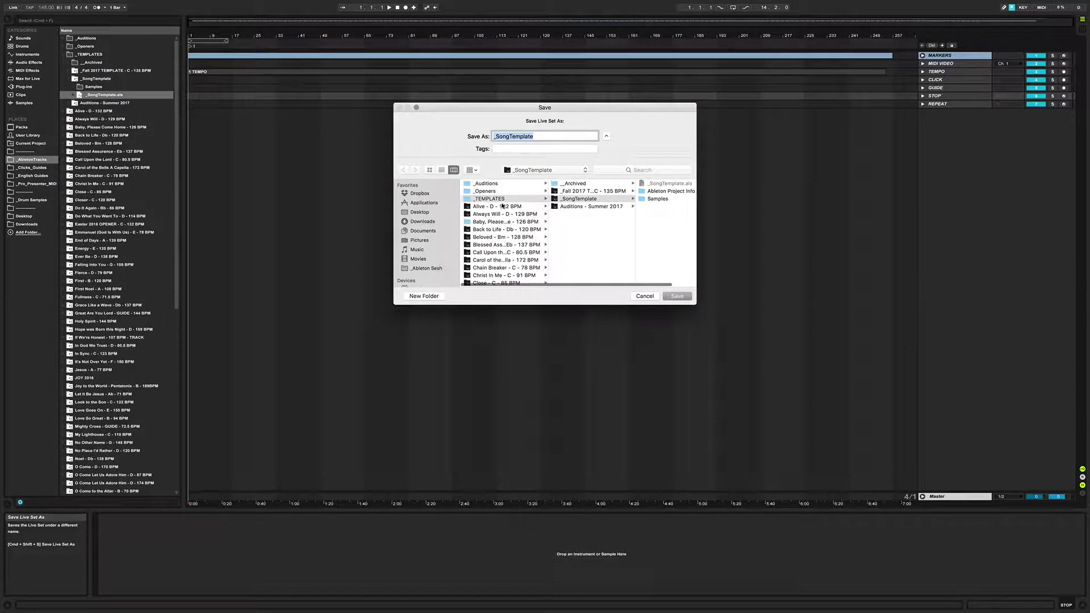
pyautogui.click(536, 170)
pyautogui.click(539, 179)
pyautogui.click(539, 171)
pyautogui.click(541, 179)
pyautogui.click(545, 170)
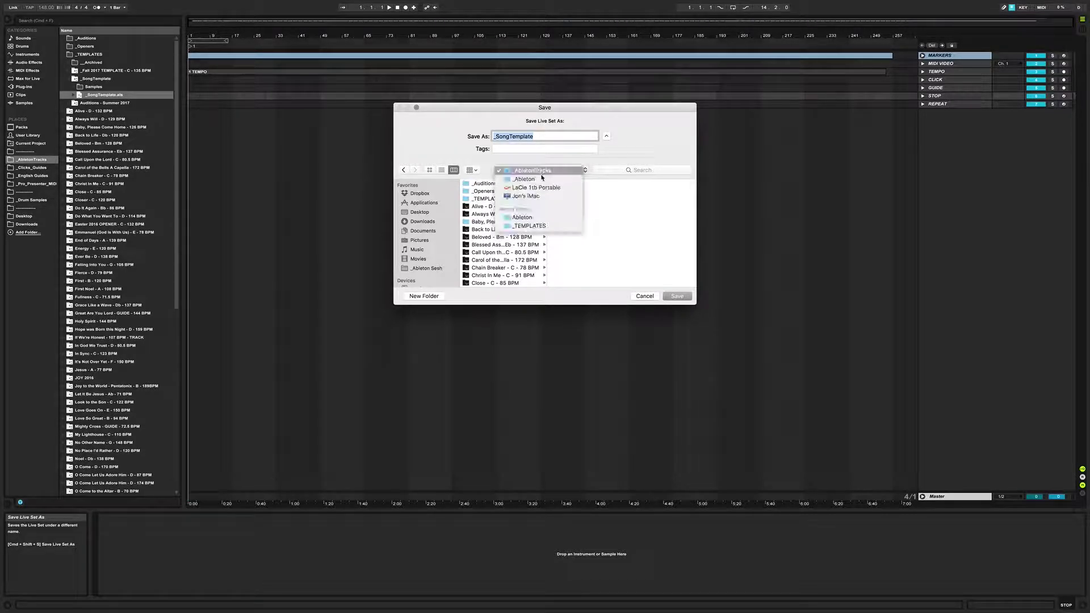
pyautogui.click(568, 189)
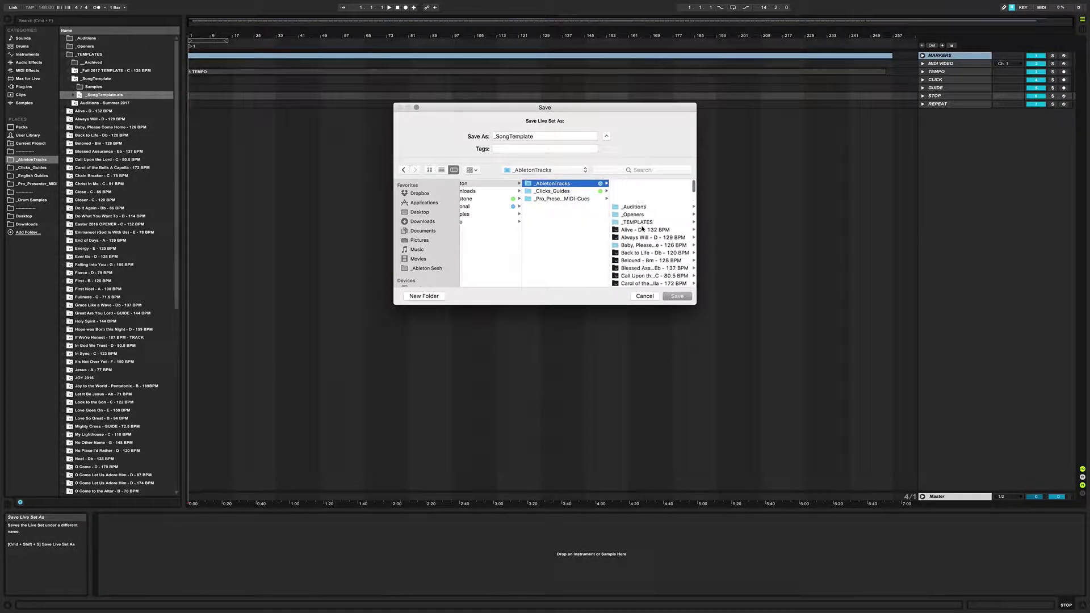
# Name the set "Faithfulness - A - 74.5 BPM", checking key and tempo on the song's MultiTracks.com page in Chrome, and save it in _AbletonTracks.
pyautogui.press('Tab')
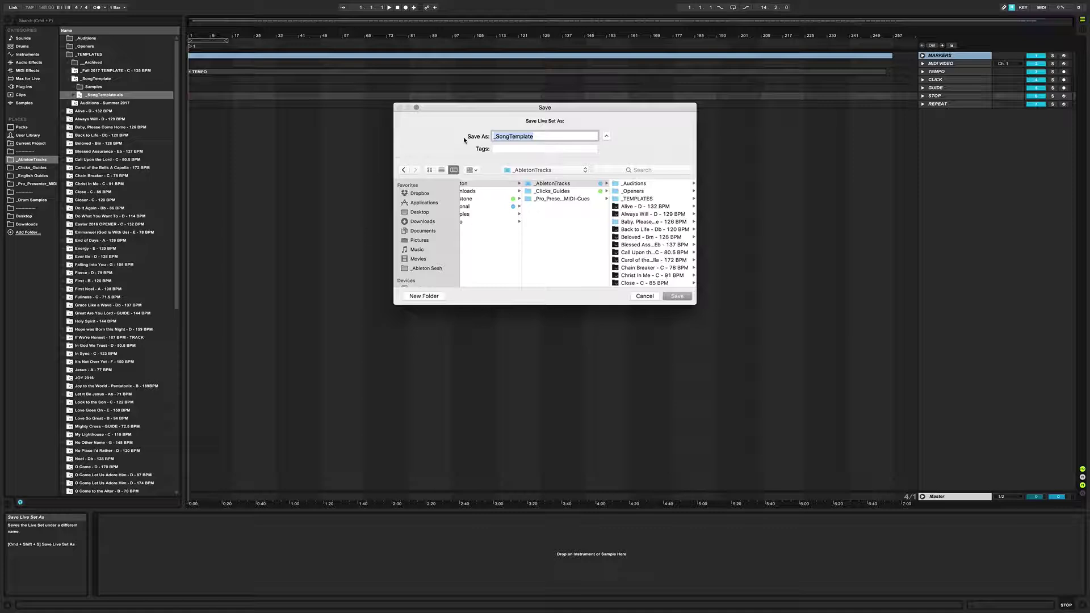
pyautogui.write('Falthfulness - A')
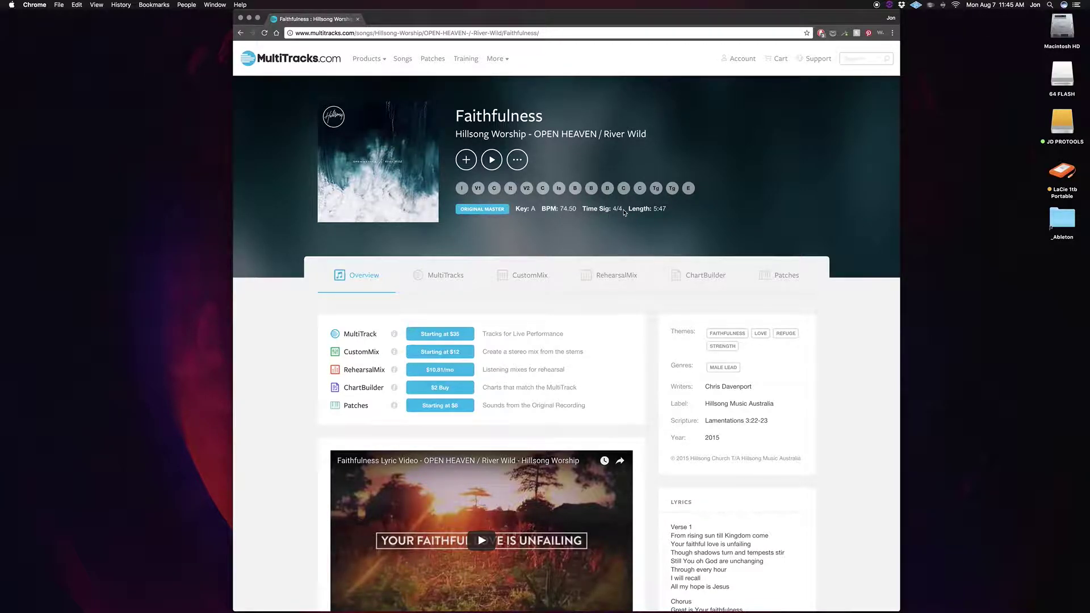
pyautogui.hotkey('ctrl', 'Right')
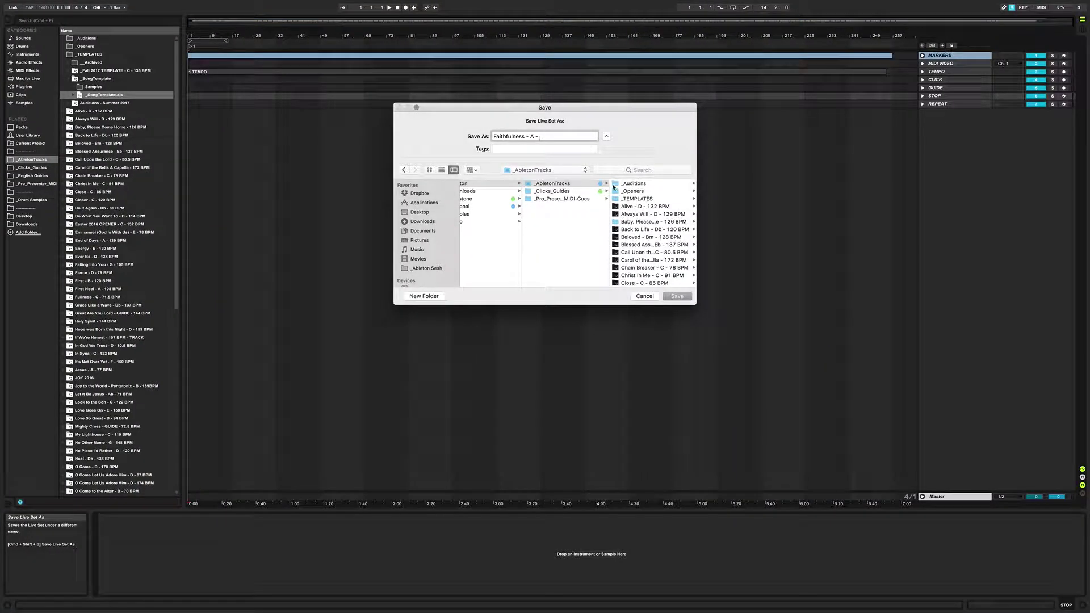
pyautogui.hotkey('ctrl', 'Left')
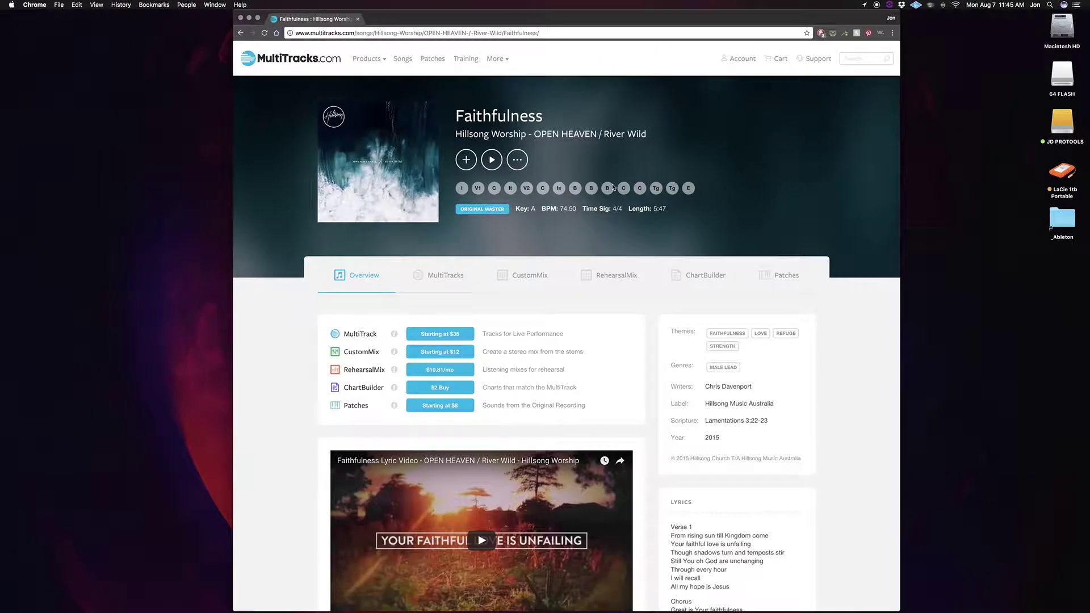
pyautogui.hotkey('ctrl', 'Right')
pyautogui.write('74.5 BPM')
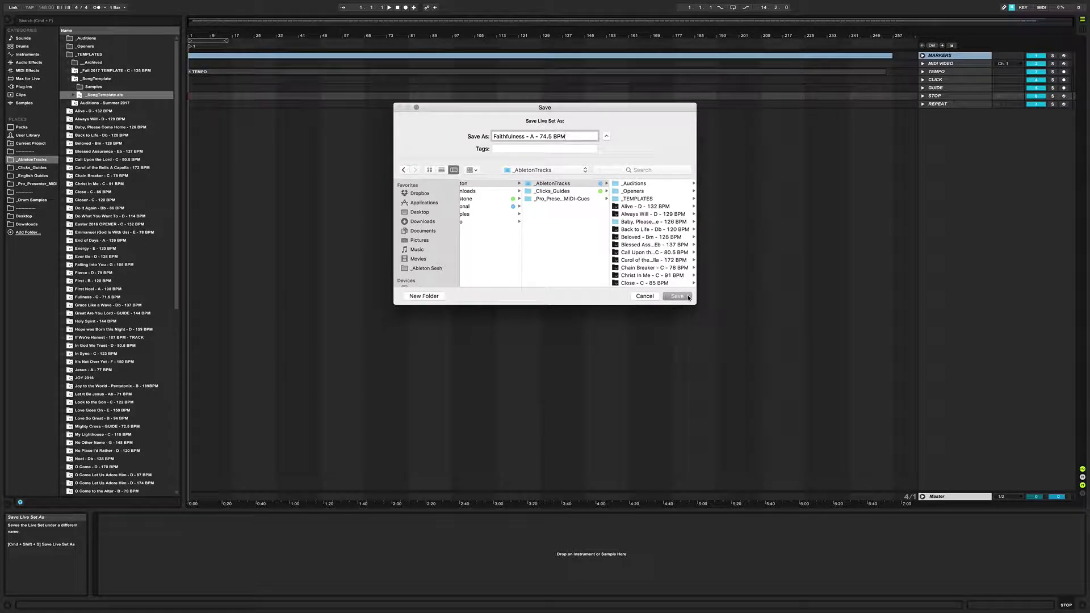
pyautogui.click(597, 184)
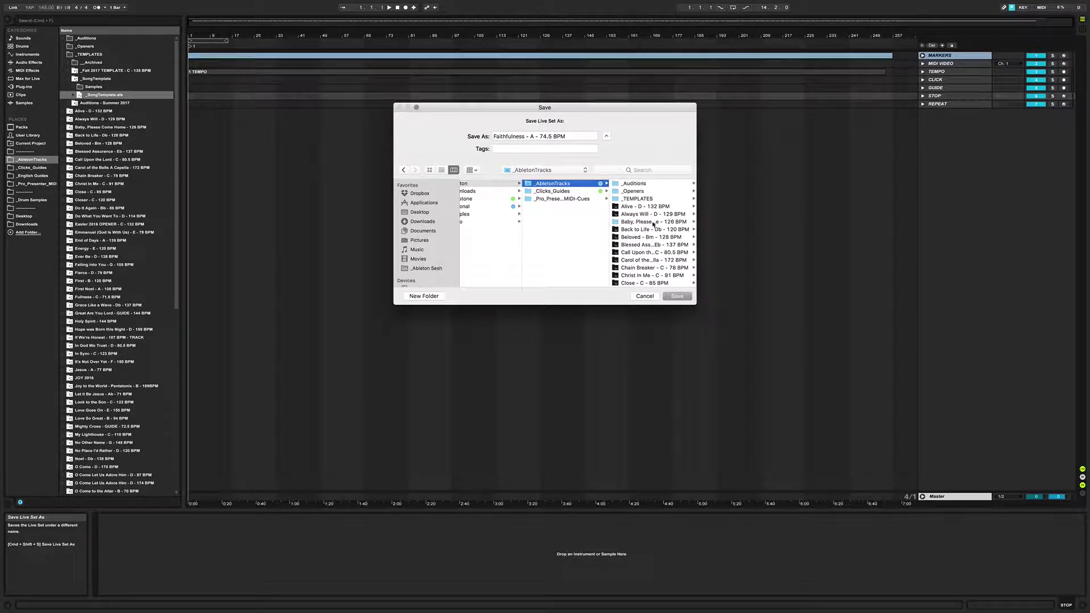
pyautogui.click(680, 297)
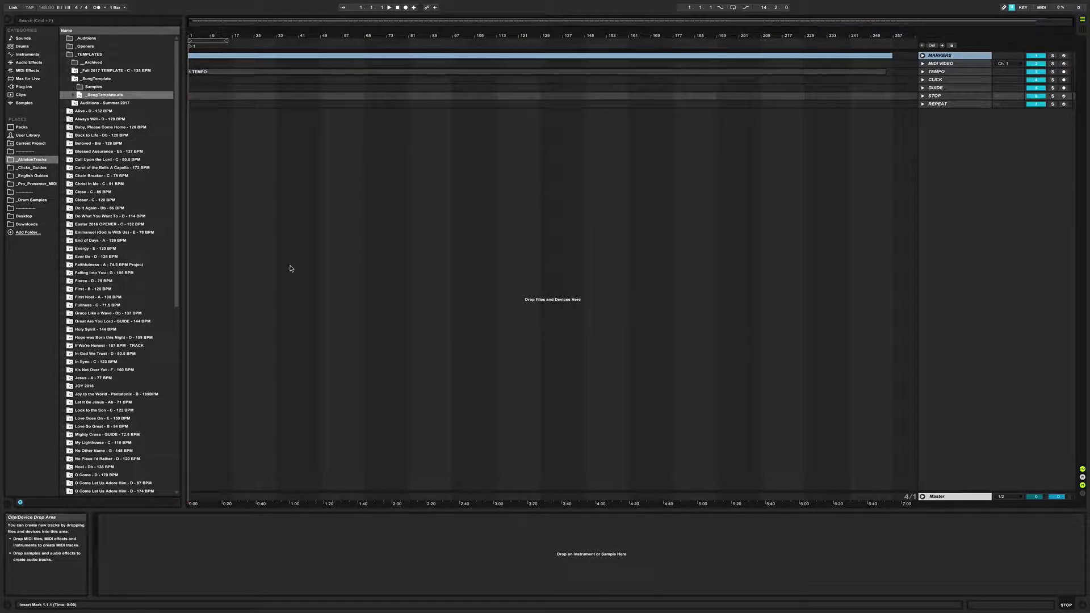
# Rename the new Faithfulness project folder to "Faithfulness - A - 74.5 BPM", removing the word Project.
pyautogui.click(128, 265)
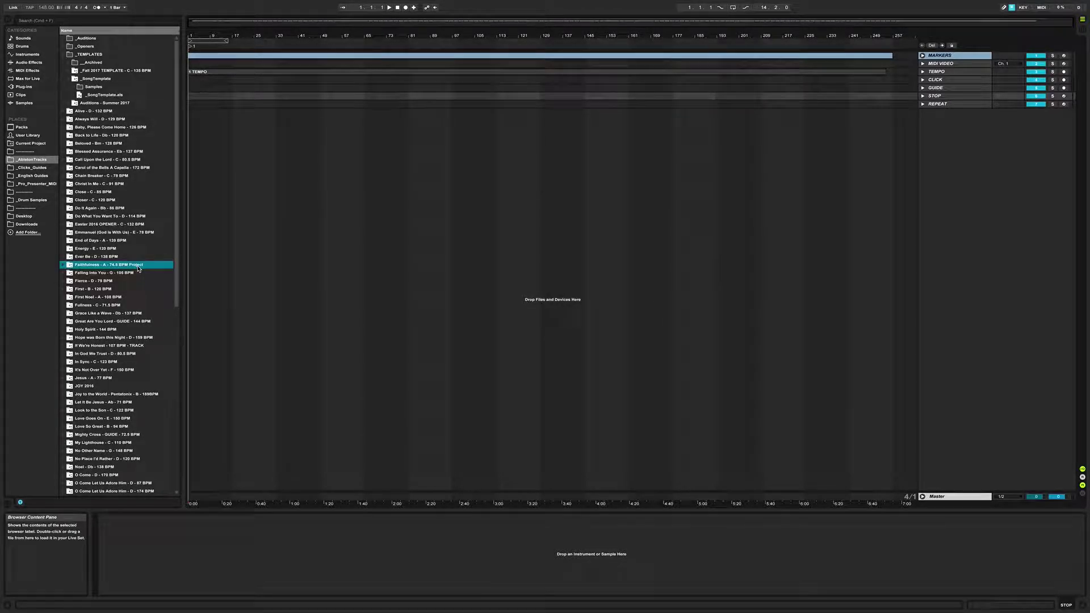
pyautogui.press('super+r')
pyautogui.doubleClick(143, 265)
pyautogui.press('BackSpace')
pyautogui.press('Return')
# Expand the renamed Faithfulness folder, reopen "Faithfulness - A - 74.5 BPM.als" from it and place the insert marker at the arrangement's start.
pyautogui.press('Right')
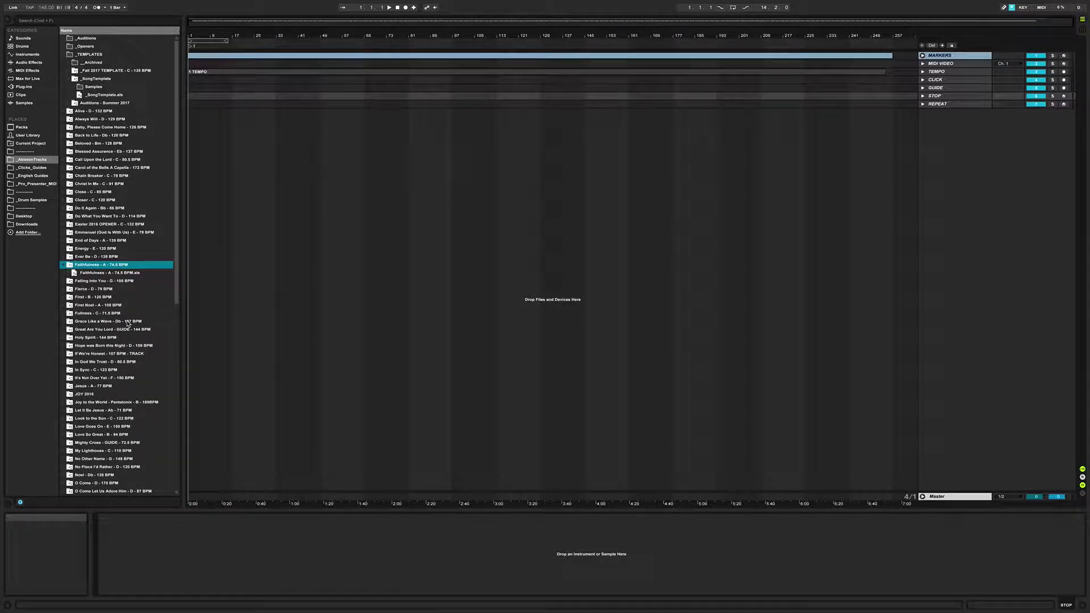
pyautogui.click(108, 274)
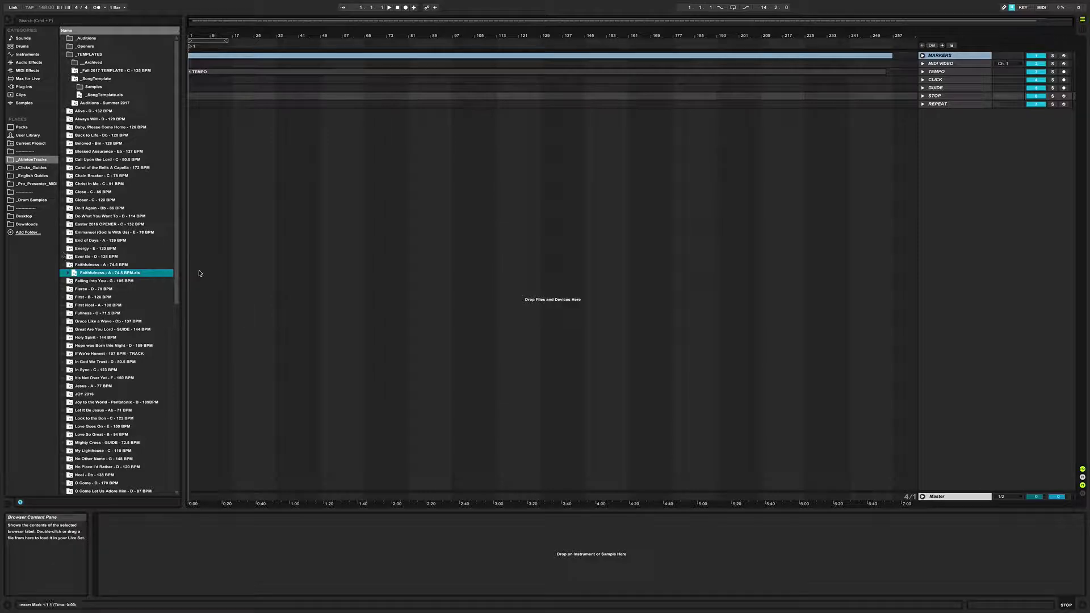
pyautogui.doubleClick(117, 272)
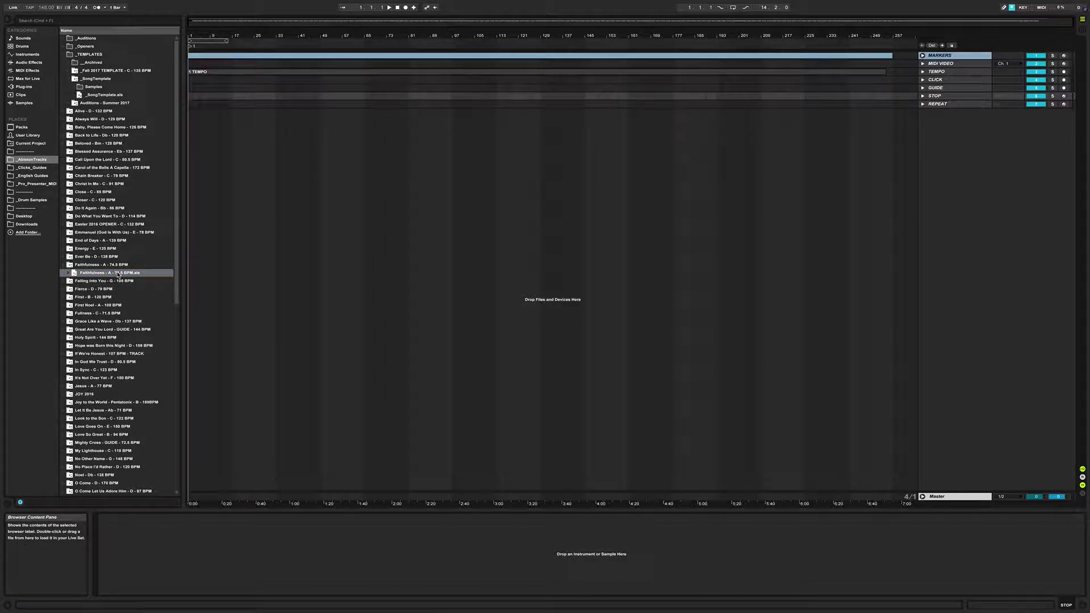
pyautogui.moveTo(509, 2)
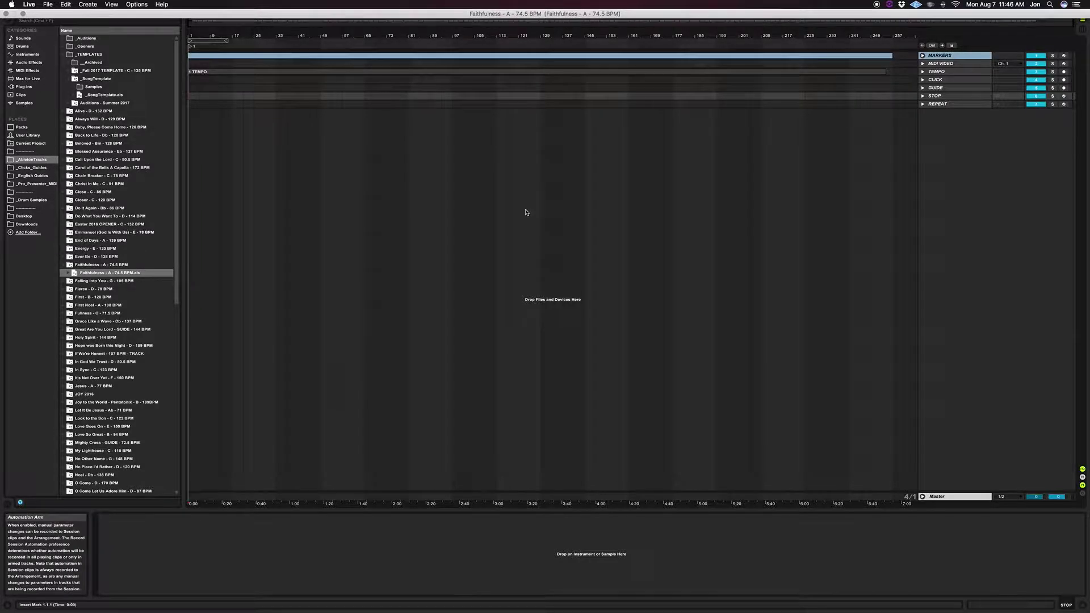
pyautogui.click(196, 109)
pyautogui.click(191, 106)
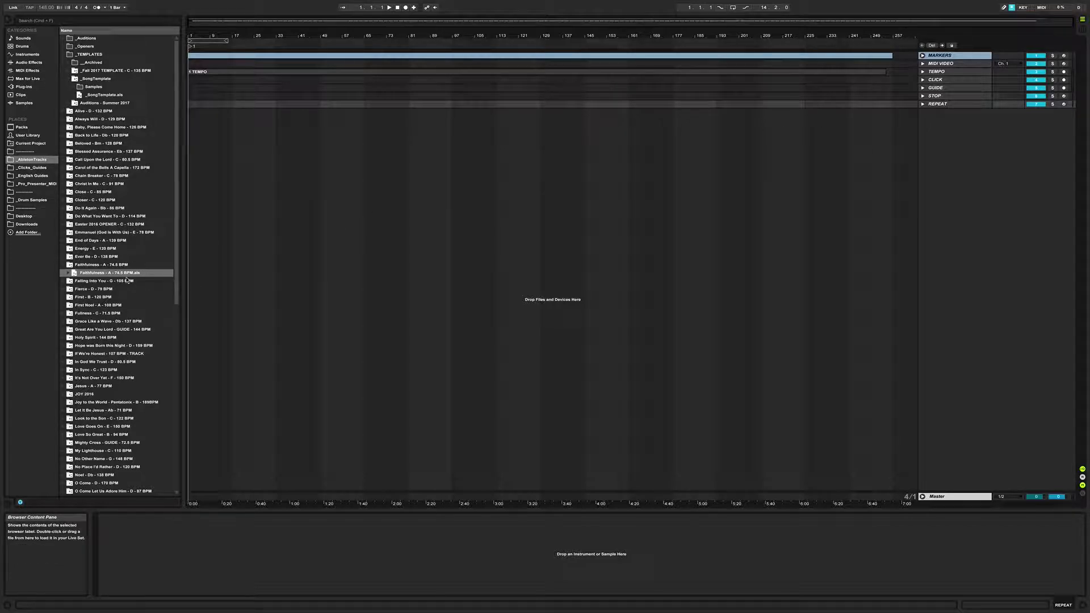
# Expand the downloaded Faithfulness multitrack folder in Downloads and examine the WAV stems in its MultiTracks subfolder.
pyautogui.click(27, 224)
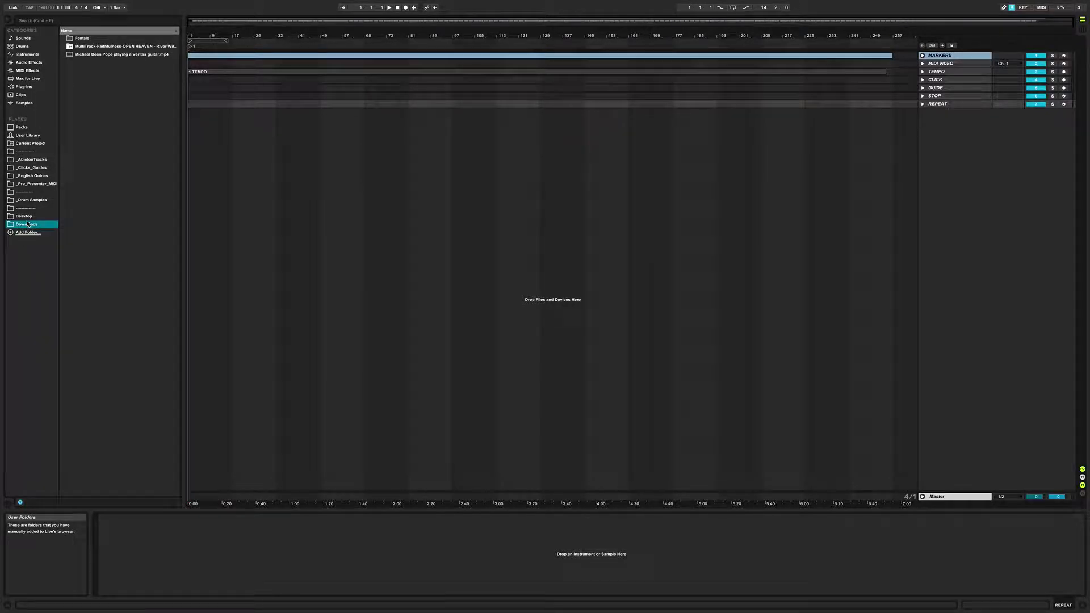
pyautogui.click(64, 47)
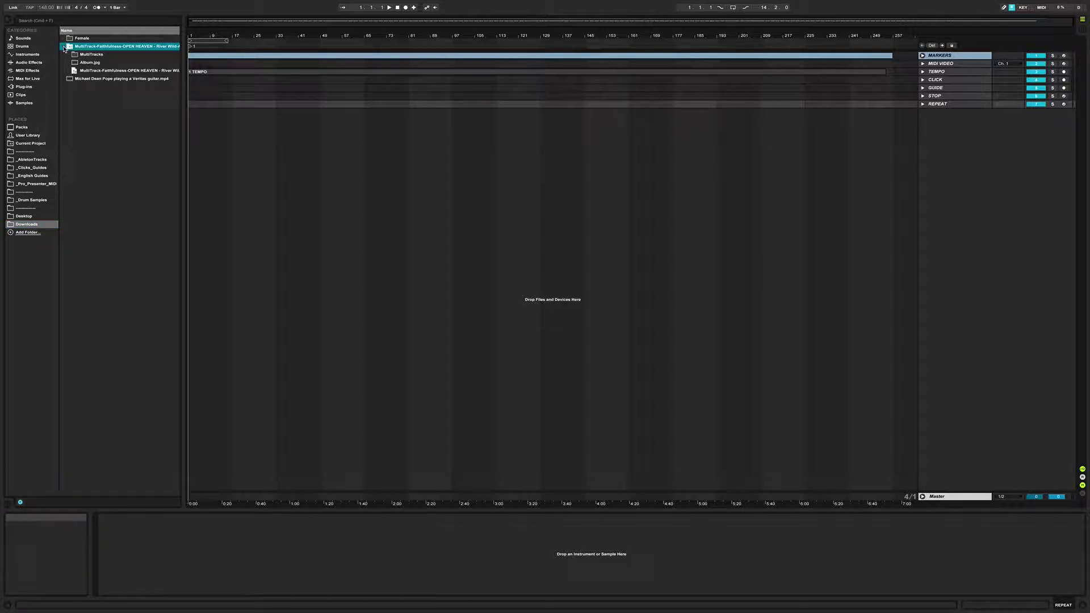
pyautogui.click(70, 54)
pyautogui.press('Down')
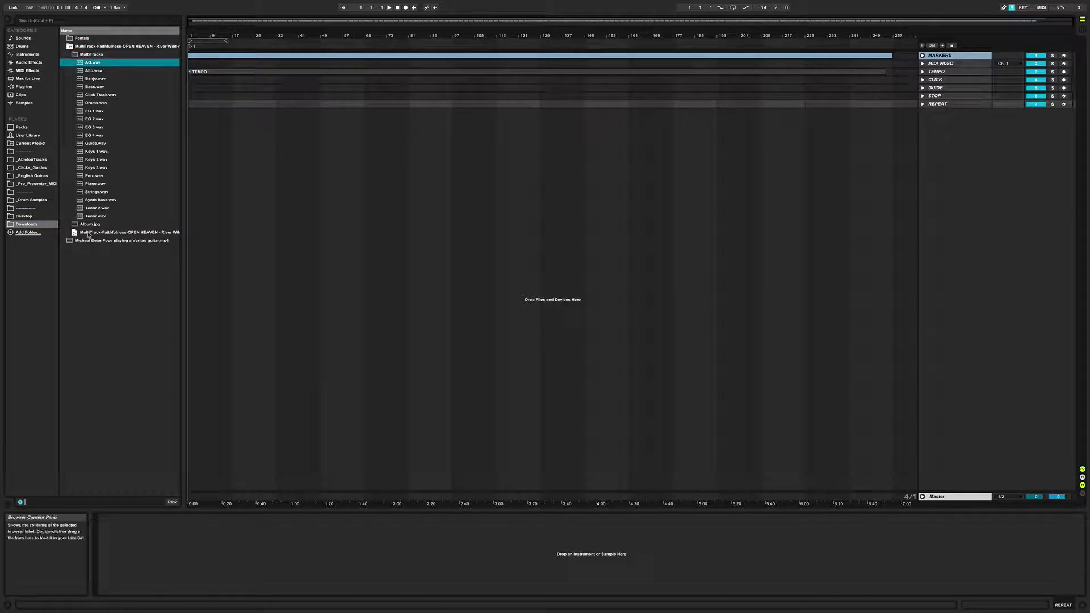
pyautogui.keyDown('shift'); pyautogui.click(97, 215); pyautogui.keyUp('shift')
pyautogui.moveTo(97, 216); pyautogui.dragTo(128, 69)
pyautogui.click(119, 54)
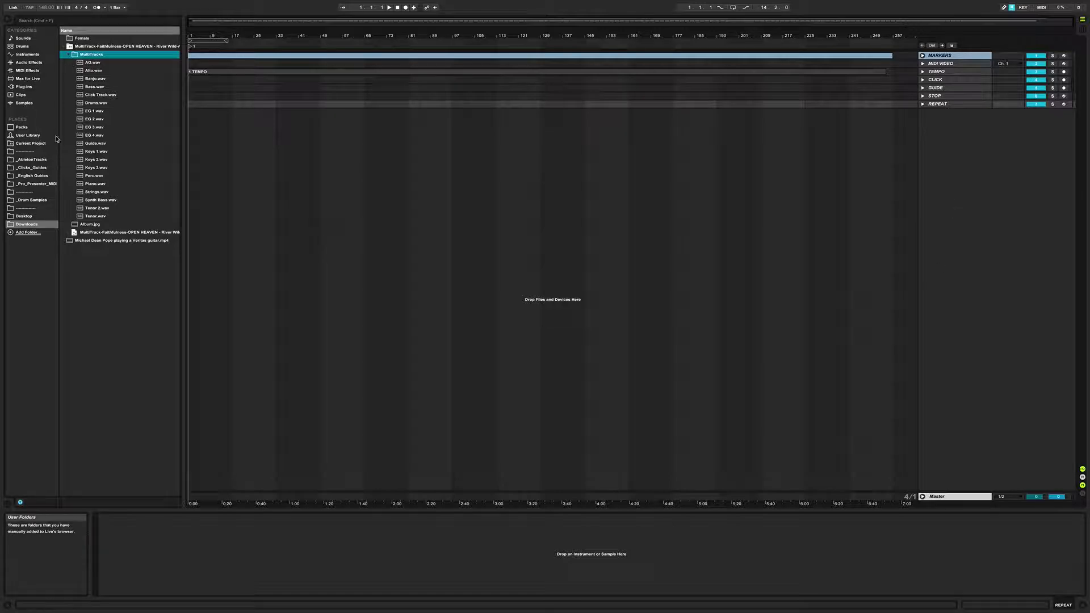
pyautogui.click(68, 55)
# Import the MultiTrack-Faithfulness-OPEN HEAVEN Live set into the arrangement as new tracks below REPEAT, starting at bar 1.
pyautogui.click(69, 71)
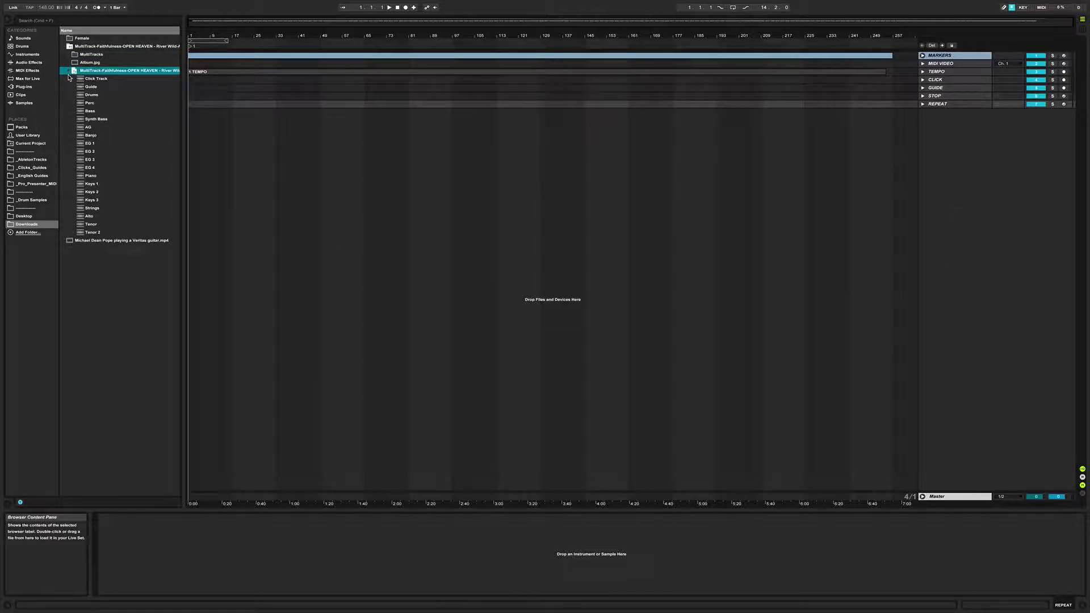
pyautogui.click(68, 71)
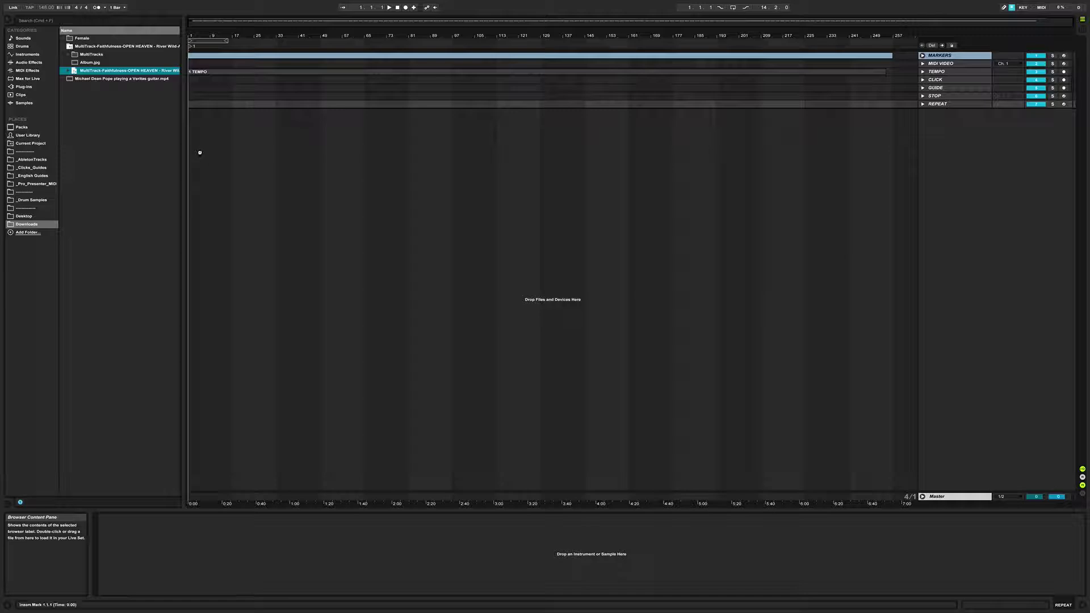
pyautogui.moveTo(200, 152); pyautogui.dragTo(200, 152)
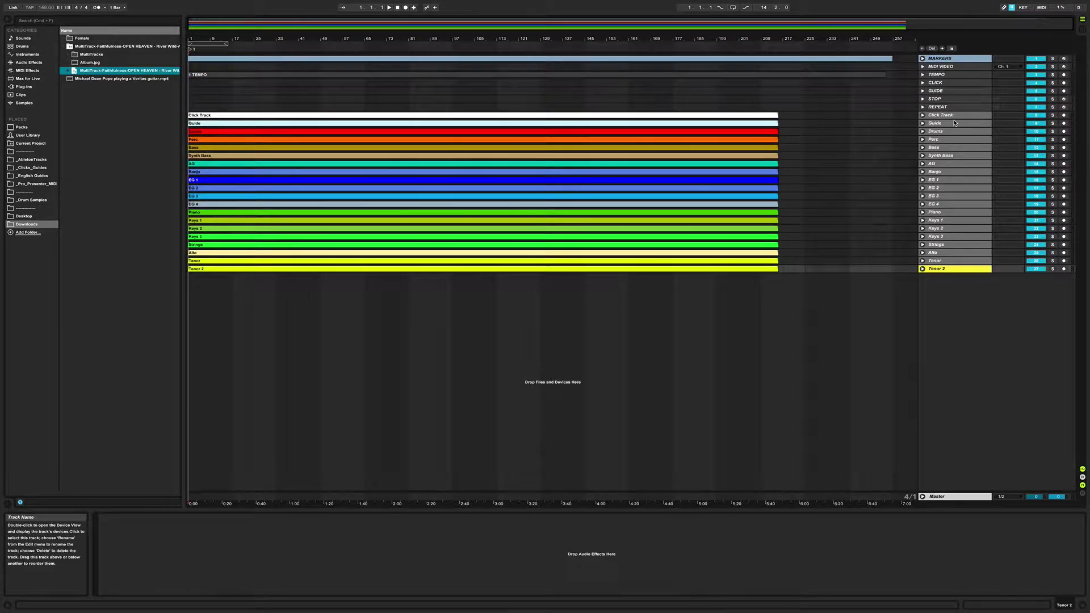
pyautogui.click(688, 306)
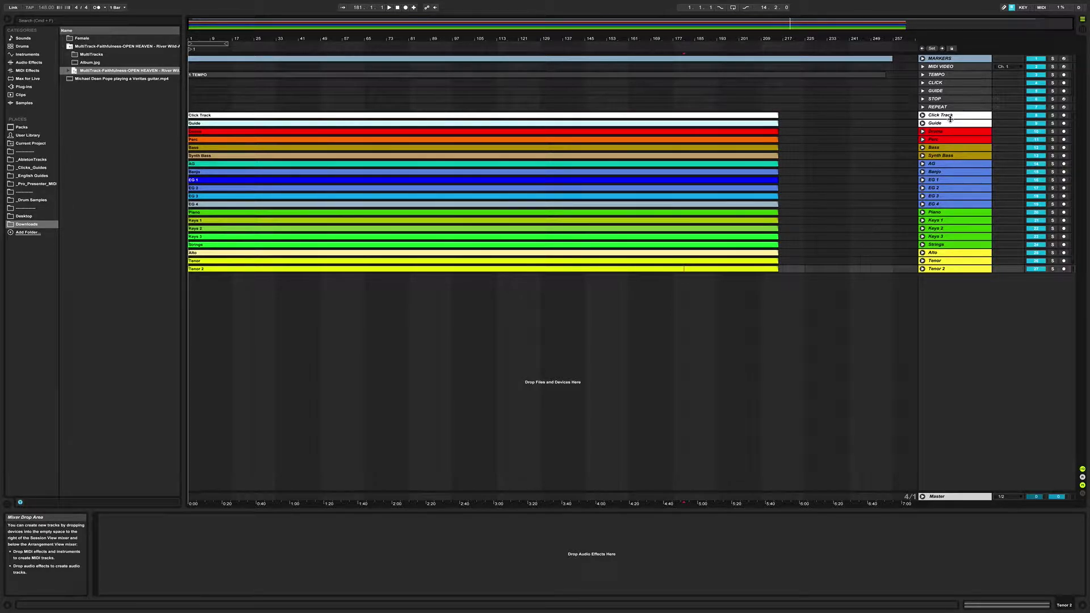
# Delete the imported Click Track and move the imported Guide clip up onto the template's GUIDE track, keeping its start at bar 1.
pyautogui.click(709, 116)
pyautogui.click(963, 115)
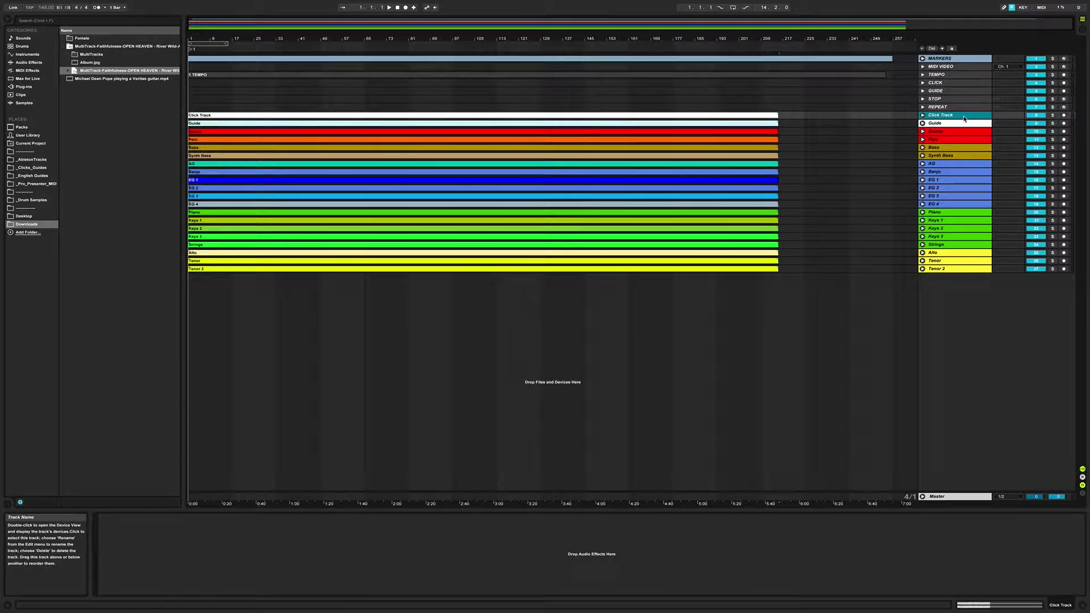
pyautogui.press('Delete')
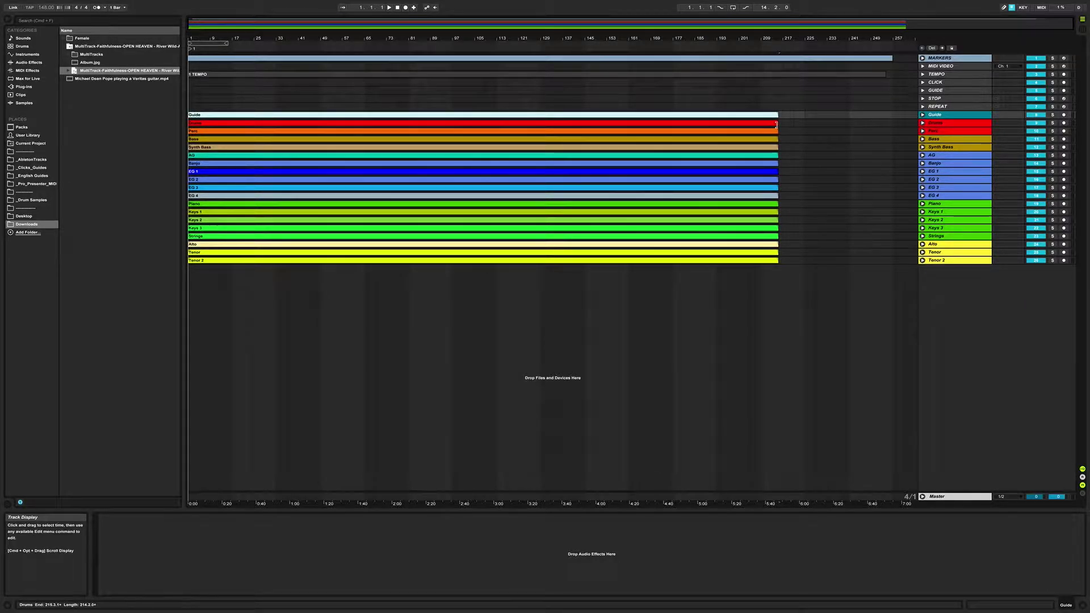
pyautogui.click(784, 125)
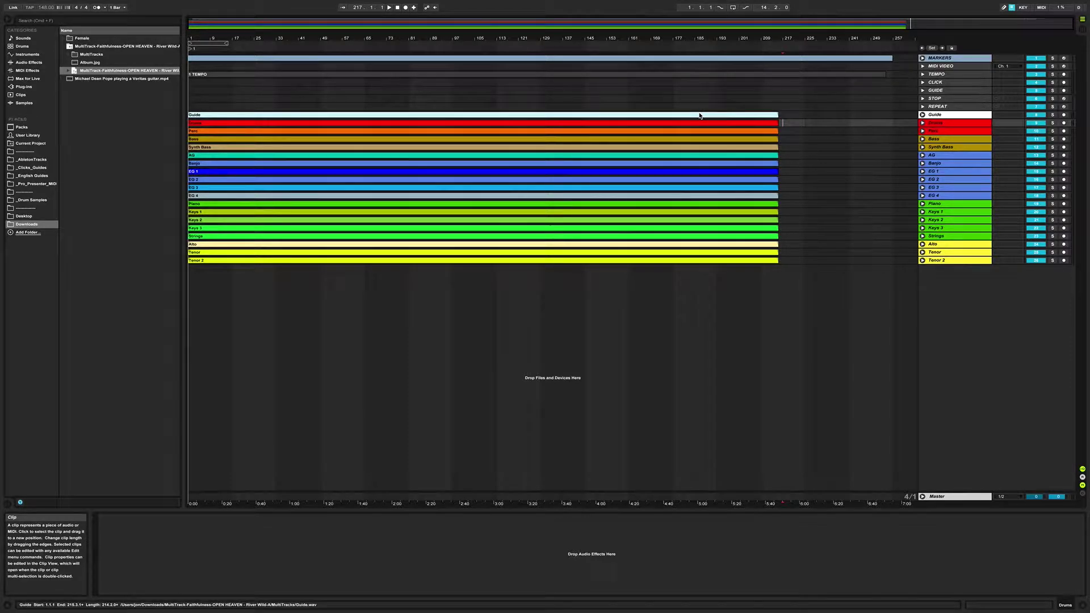
pyautogui.moveTo(699, 115); pyautogui.dragTo(697, 92)
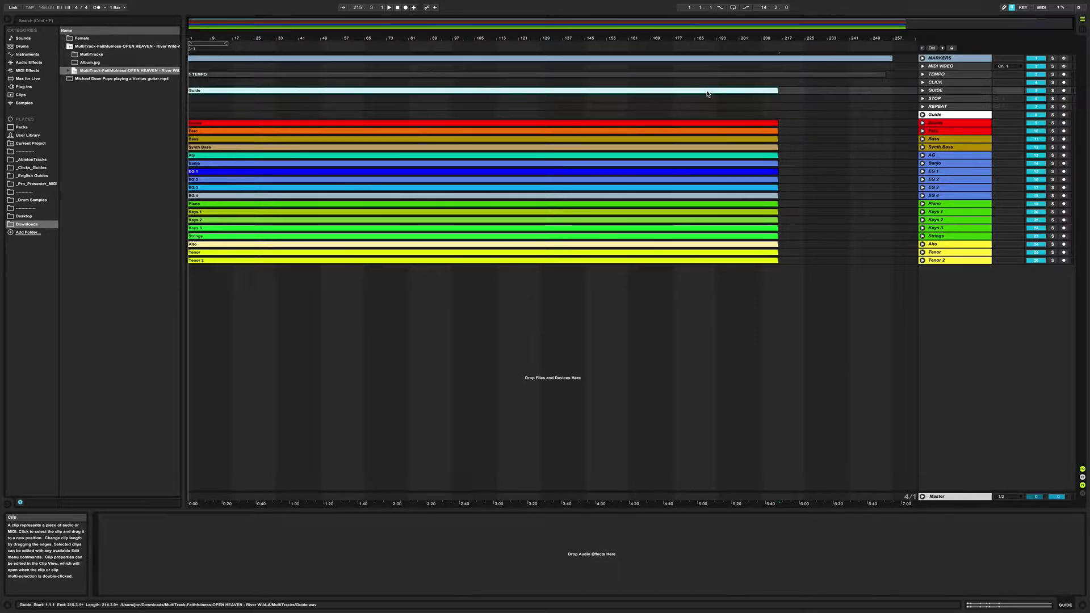
# Delete the emptied imported Guide track, then unfold and enlarge the template's GUIDE track to show its waveform.
pyautogui.click(942, 116)
pyautogui.press('Delete')
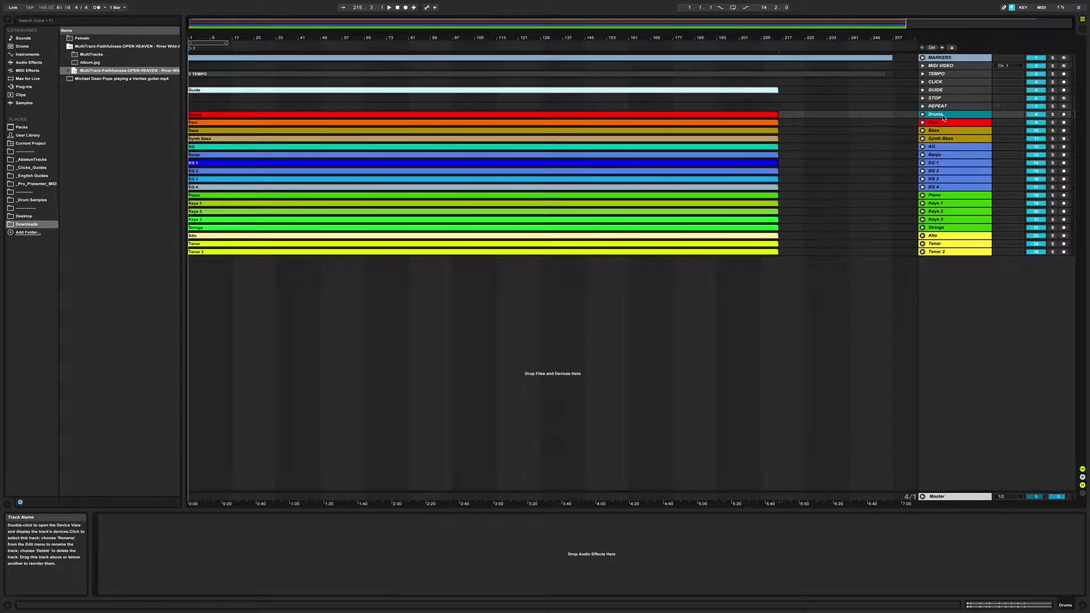
pyautogui.click(922, 90)
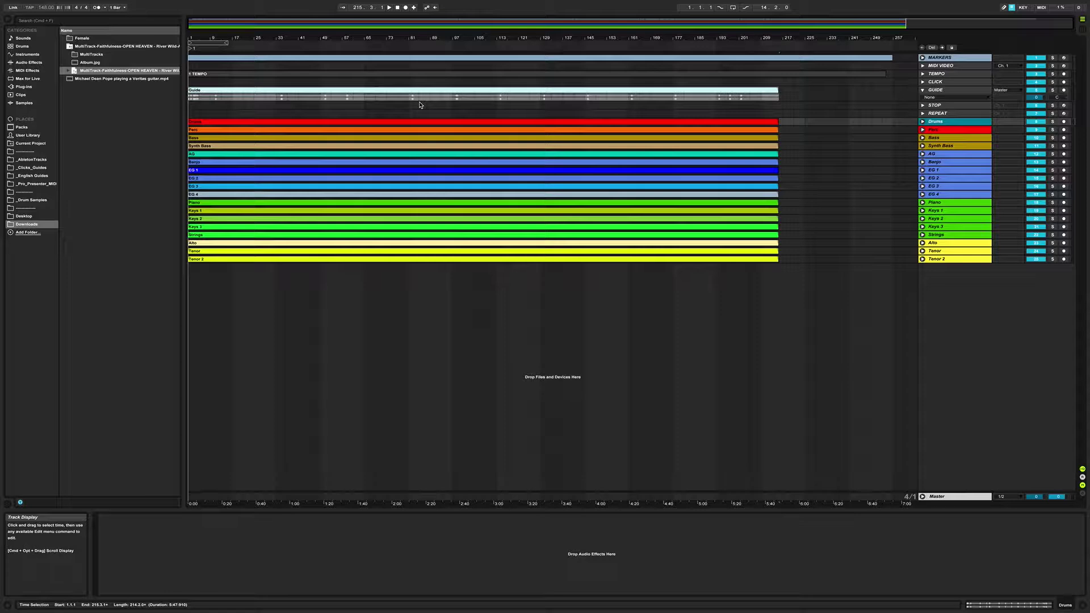
pyautogui.click(206, 99)
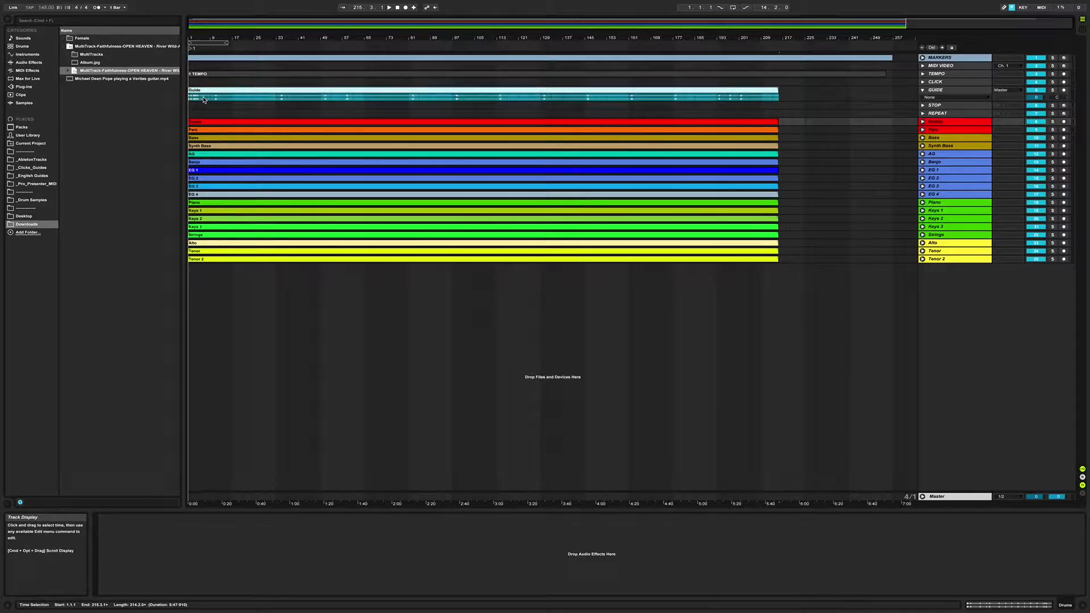
pyautogui.press('z')
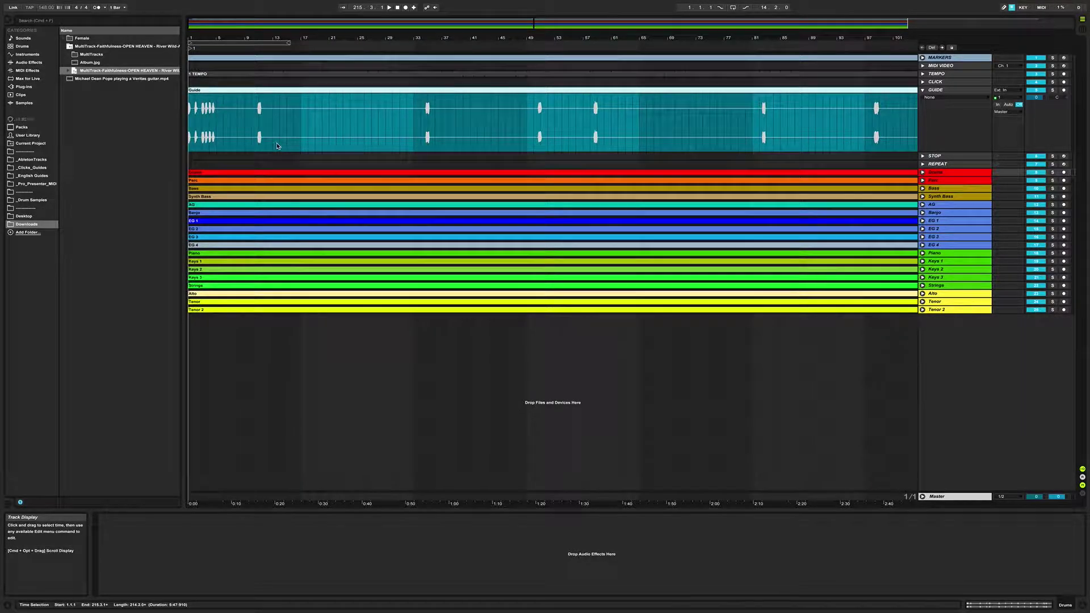
pyautogui.click(952, 91)
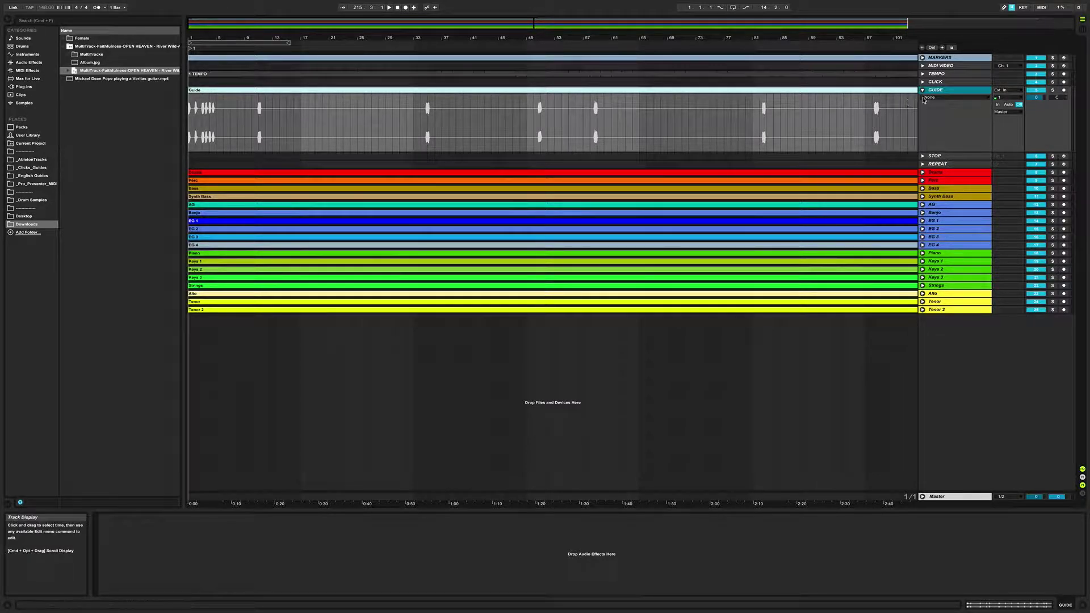
# Group the stem tracks from Drums through Tenor 2 and name the group Faithfulness.
pyautogui.click(956, 173)
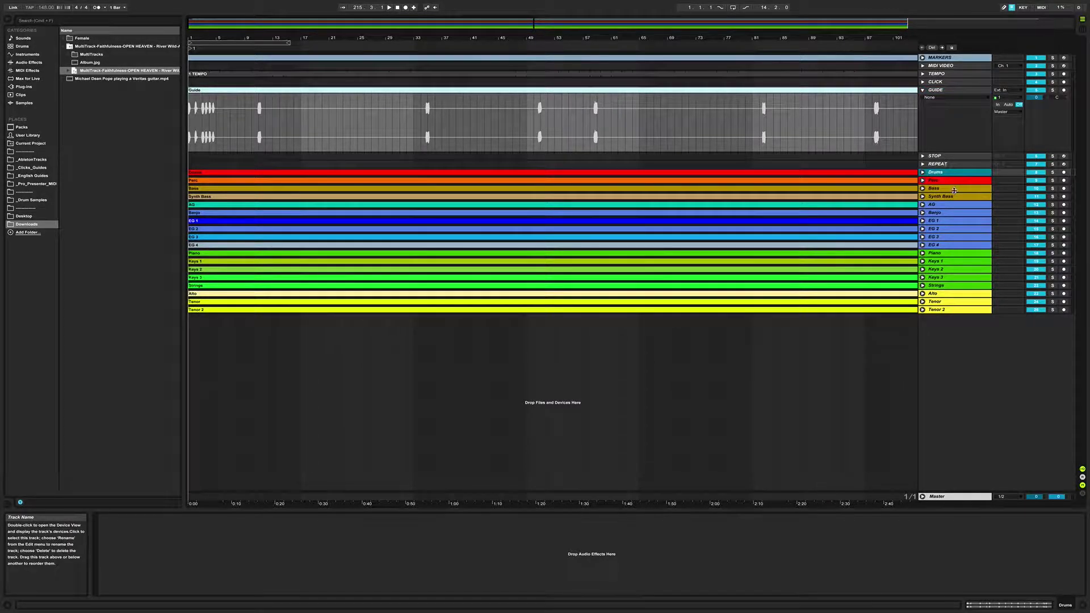
pyautogui.keyDown('shift'); pyautogui.click(952, 310); pyautogui.keyUp('shift')
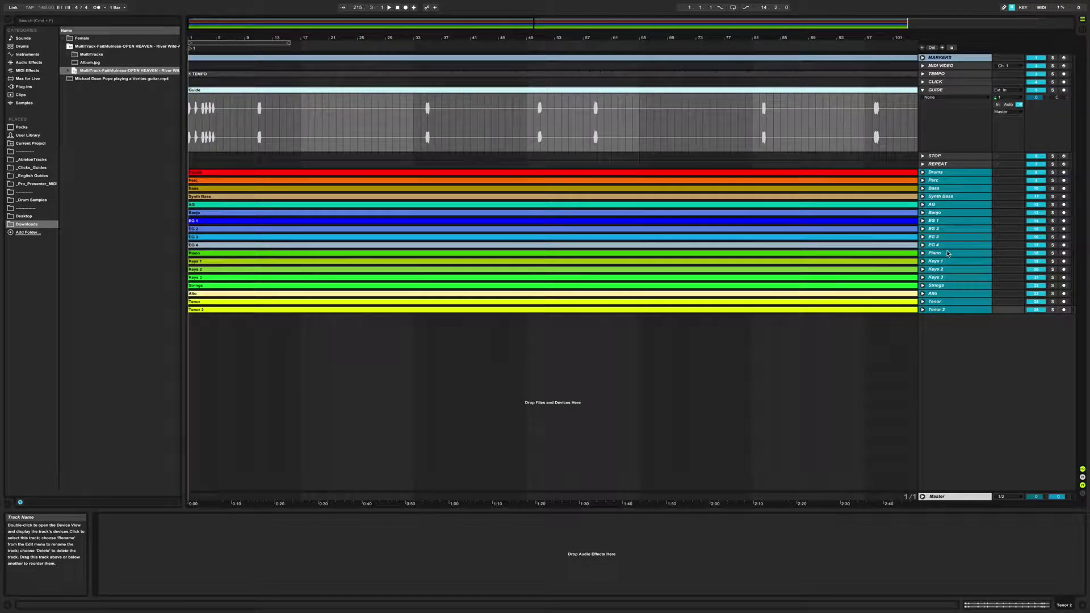
pyautogui.press('super+g')
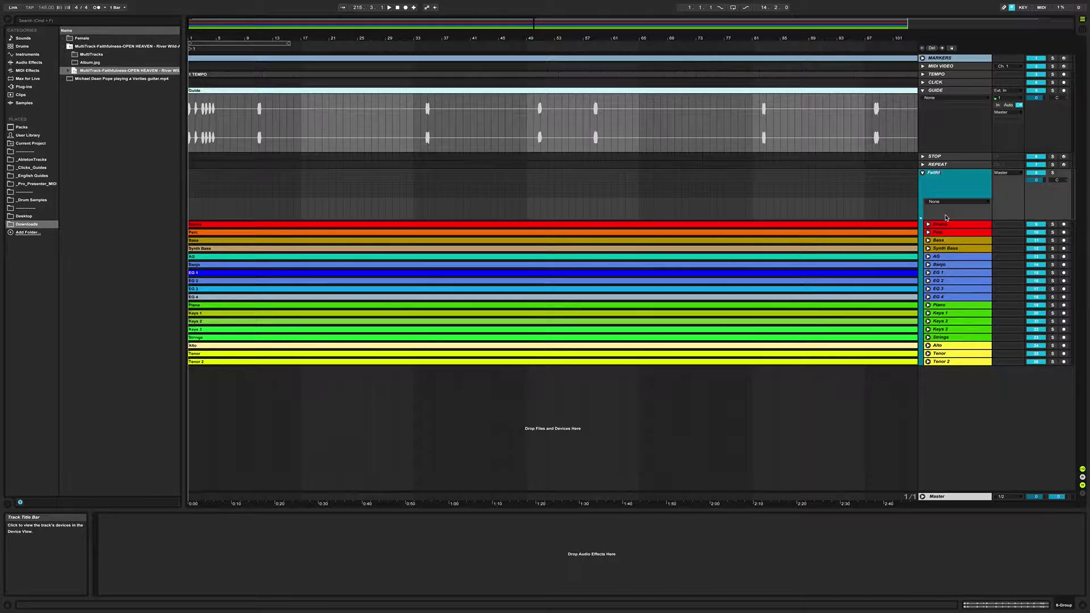
pyautogui.write('ss')
pyautogui.press('Return')
pyautogui.click(946, 217)
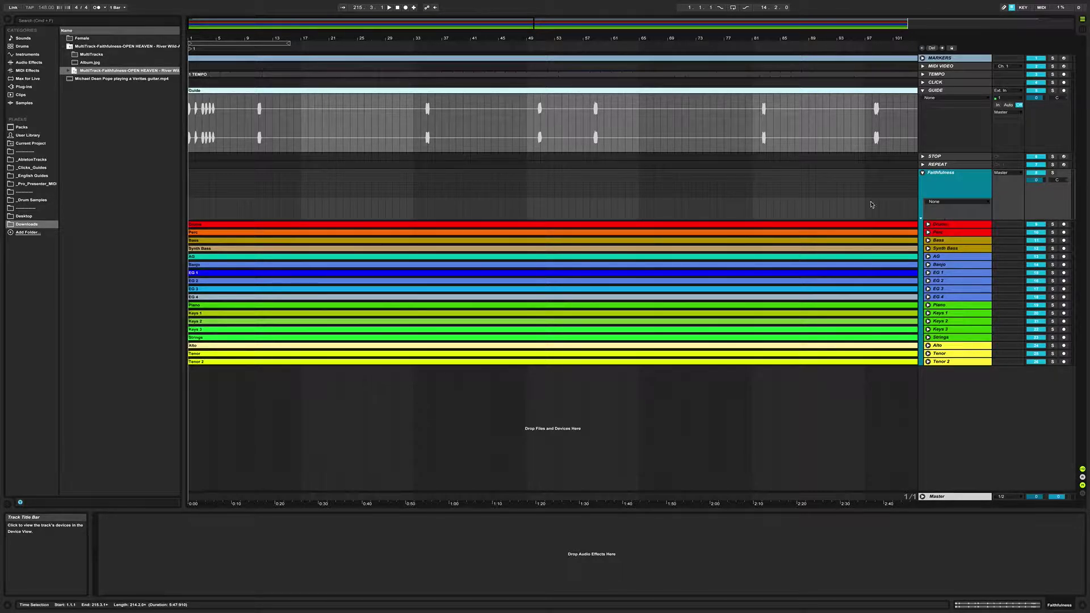
# Color the Faithfulness group track blue, then fold and unfold the group.
pyautogui.click(773, 193)
pyautogui.rightClick(972, 182)
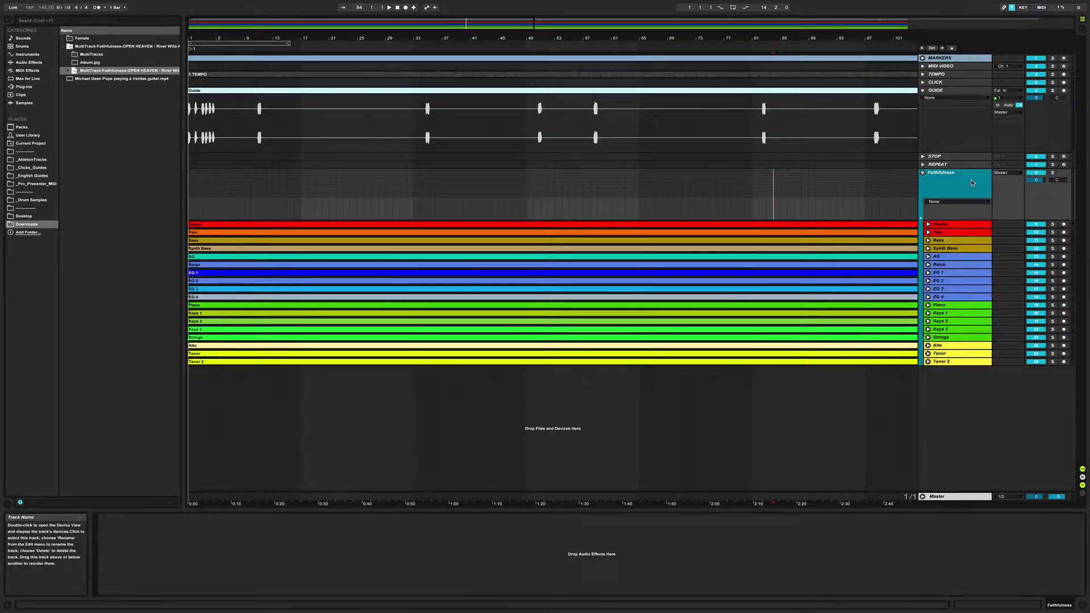
pyautogui.click(821, 206)
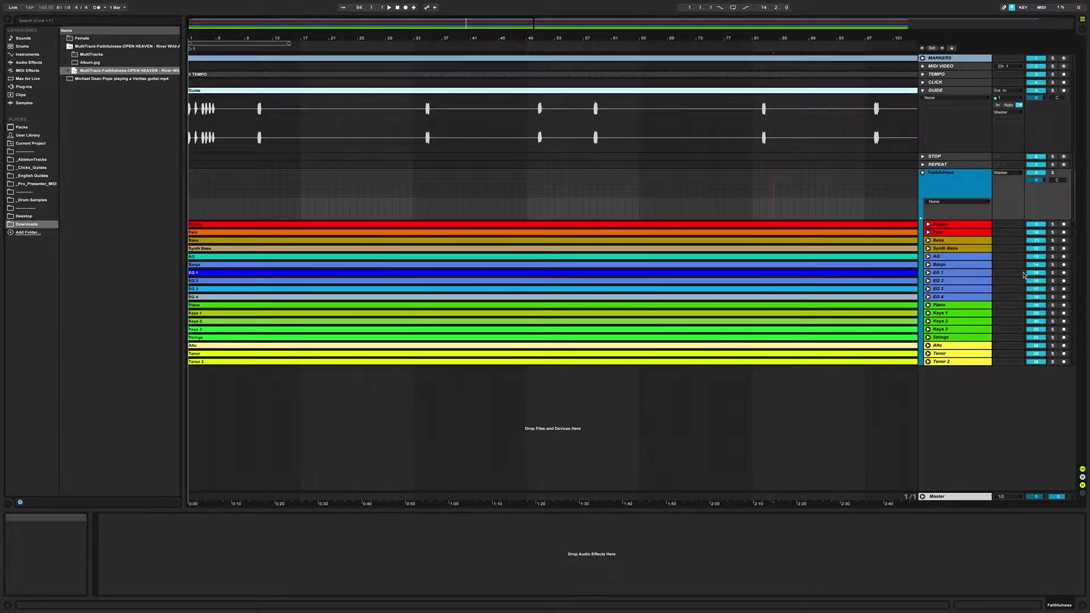
pyautogui.click(821, 206)
pyautogui.click(922, 173)
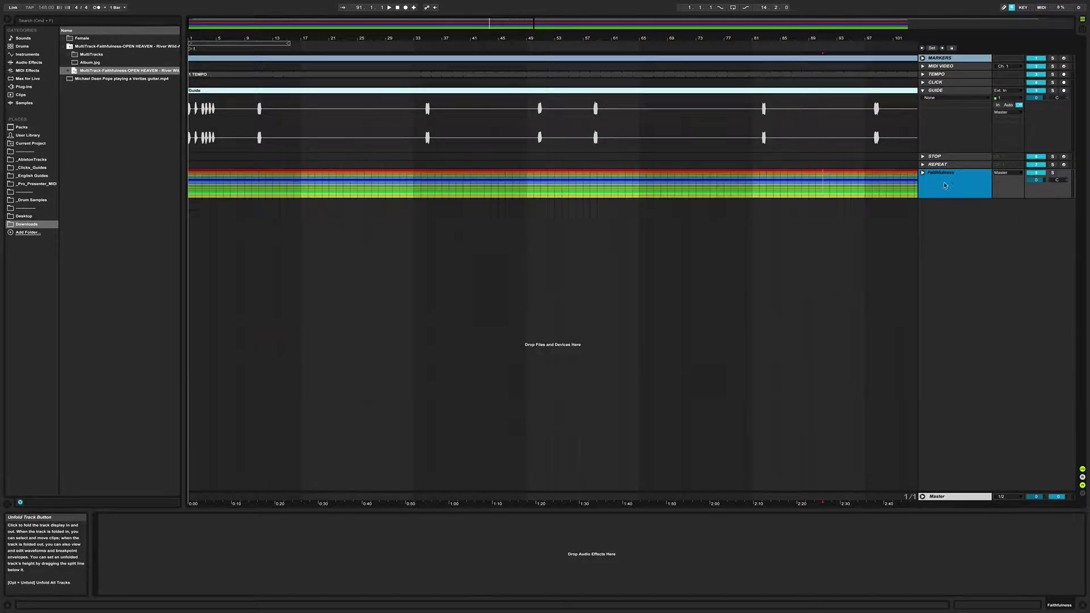
pyautogui.click(923, 173)
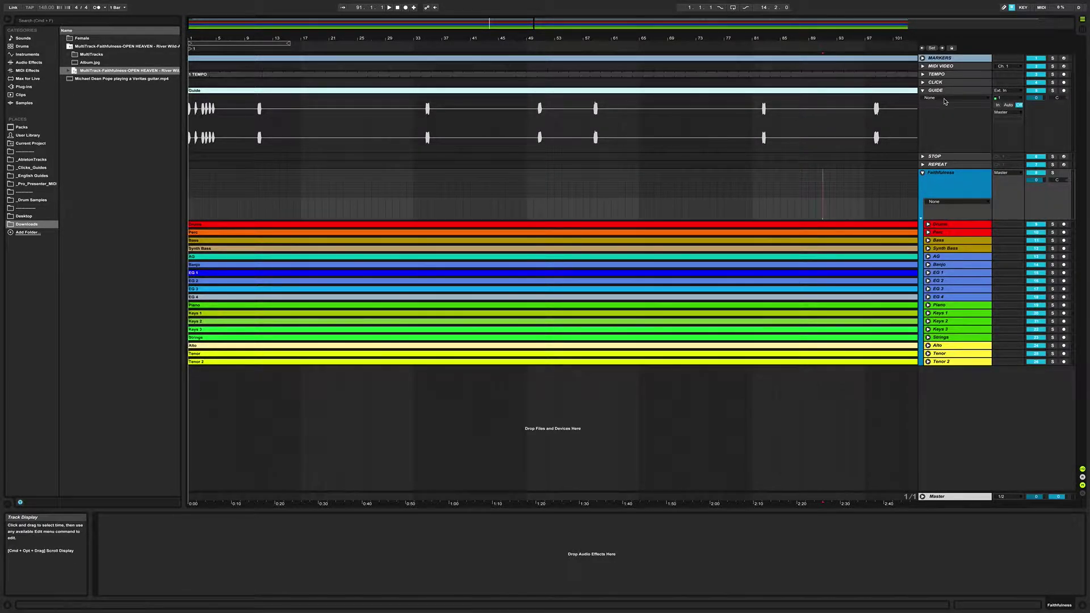
# Unfold all stem tracks inside the Faithfulness group and examine their waveforms from Drums to Tenor 2.
pyautogui.click(190, 116)
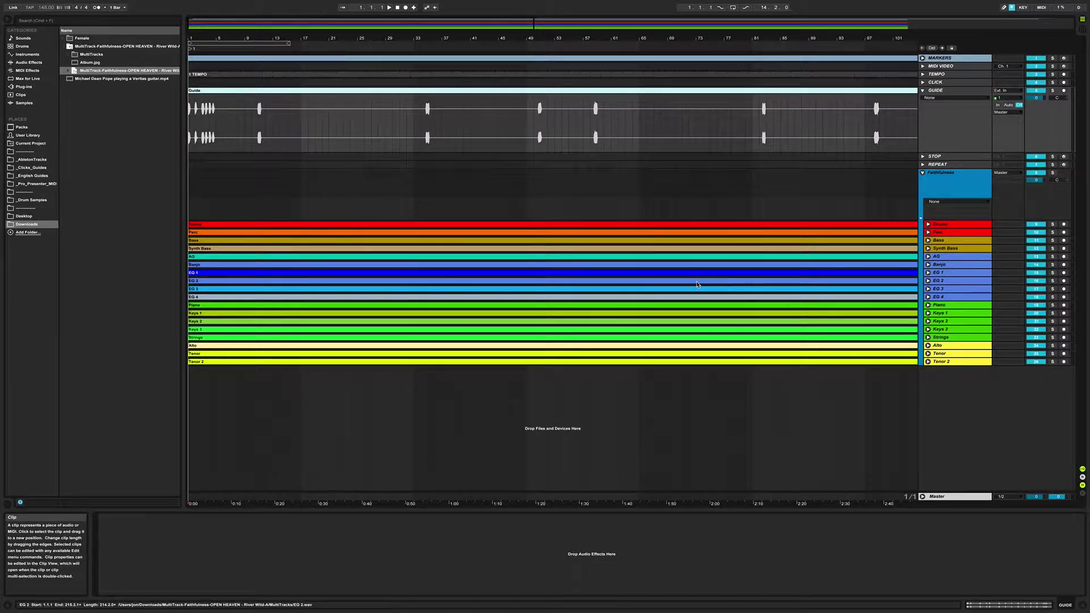
pyautogui.keyDown('alt'); pyautogui.click(928, 233); pyautogui.keyUp('alt')
pyautogui.scroll(5, 436, 228)
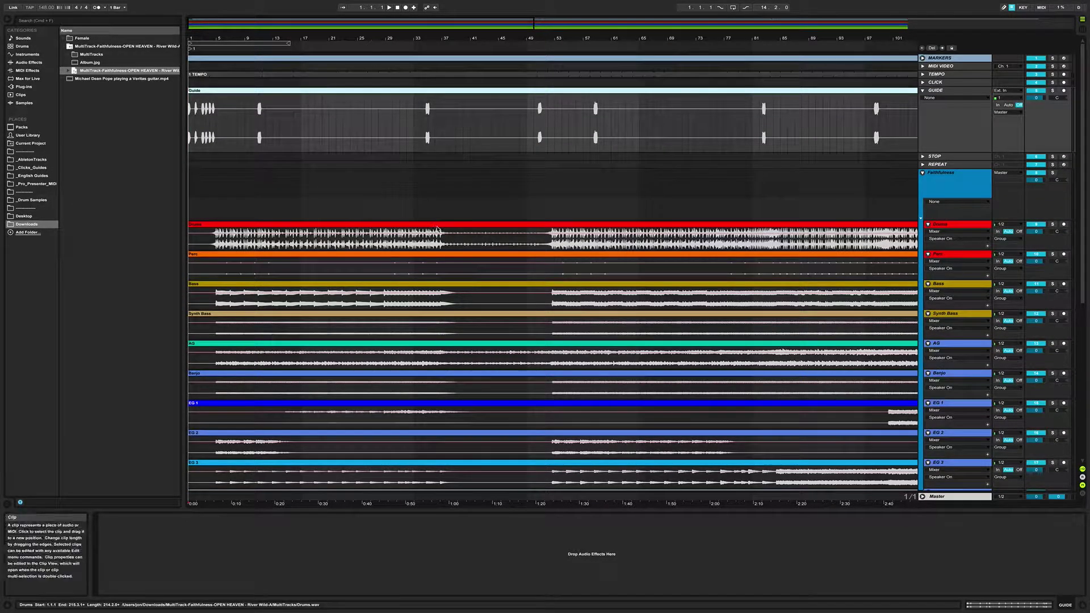
pyautogui.scroll(-8, 437, 229)
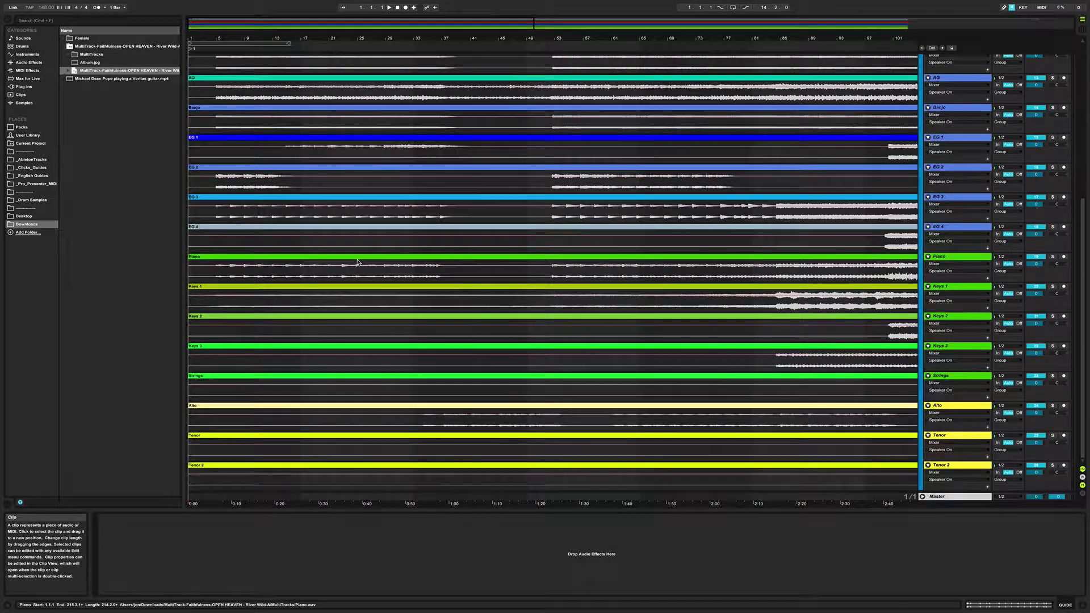
pyautogui.scroll(7, 355, 262)
pyautogui.scroll(2, 356, 263)
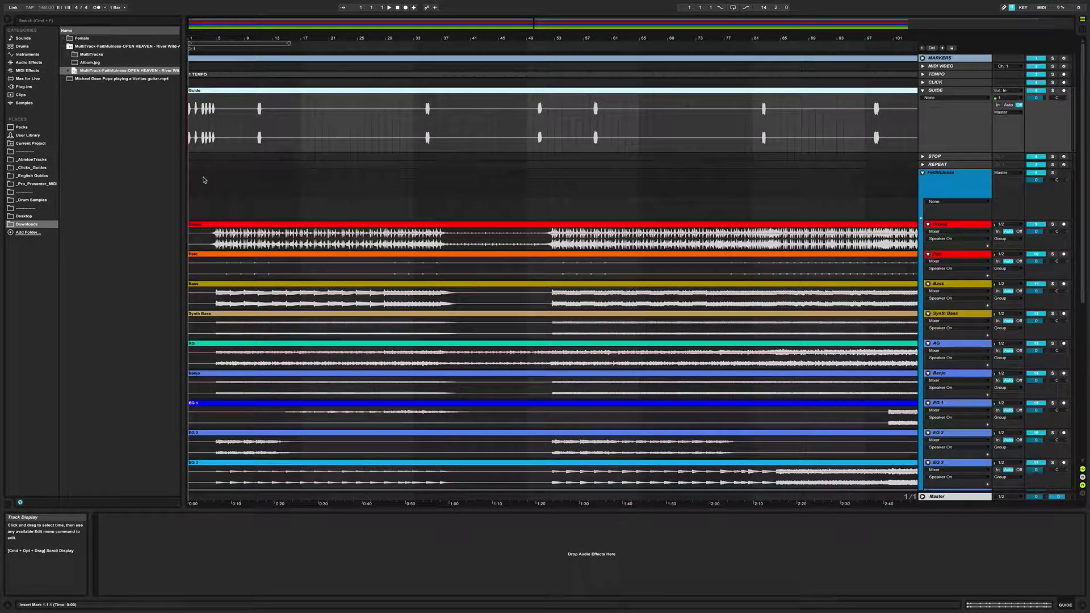
# Select bars 1.1.1 to 3.1.1 on the GUIDE track, play the intro, and delete that time from the whole arrangement.
pyautogui.scroll(5, 203, 180)
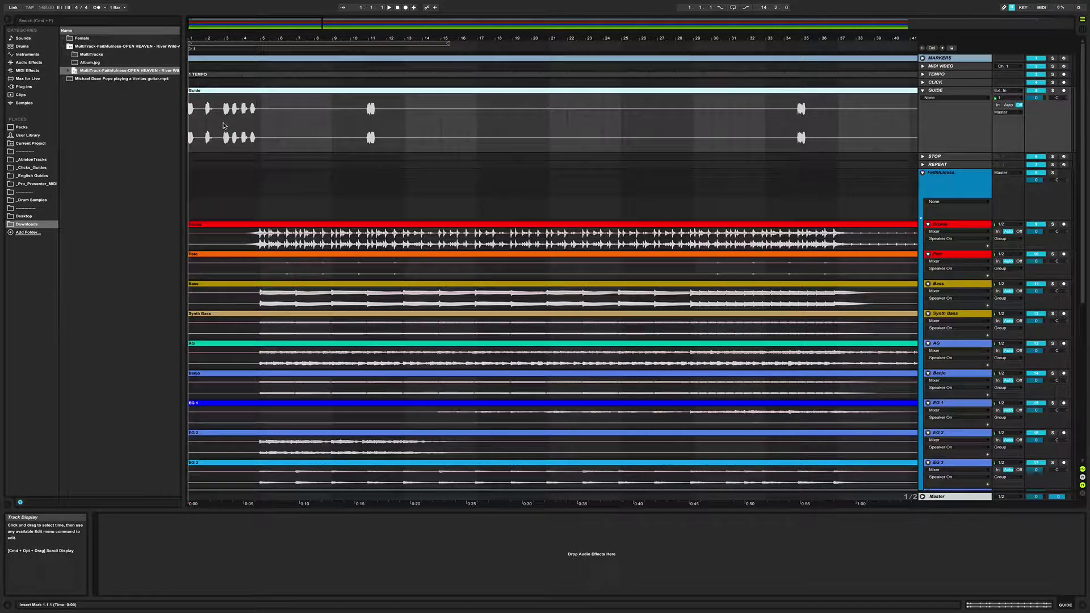
pyautogui.moveTo(224, 124); pyautogui.dragTo(183, 125)
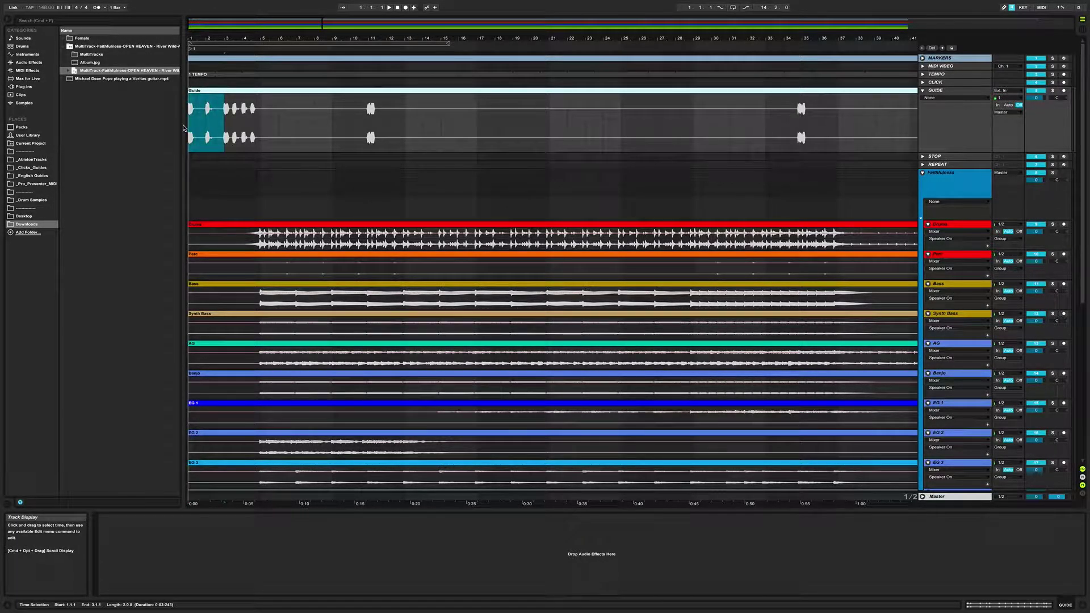
pyautogui.press('space')
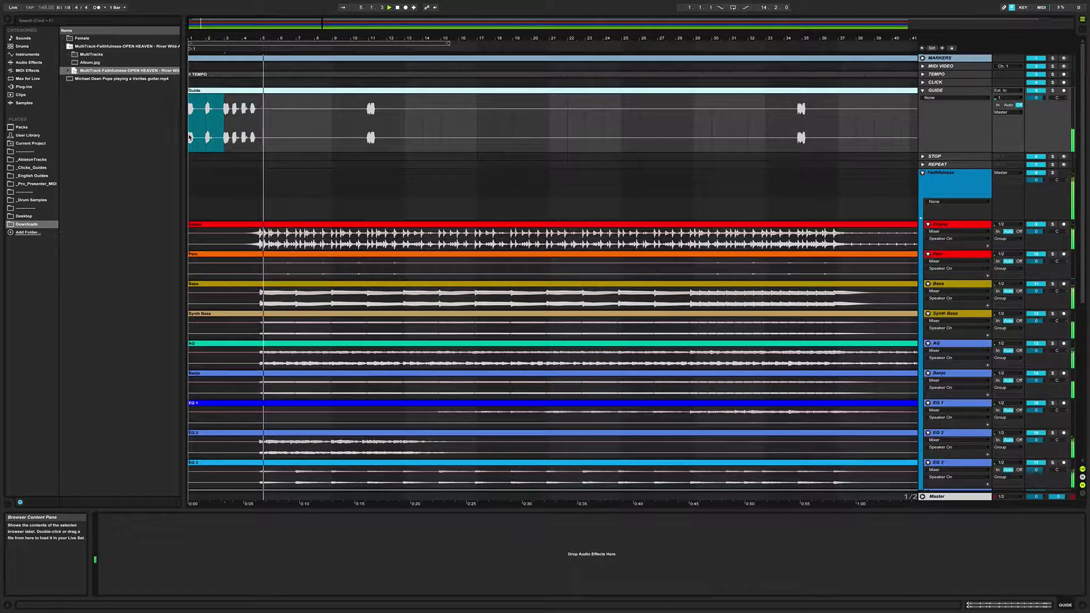
pyautogui.press('space')
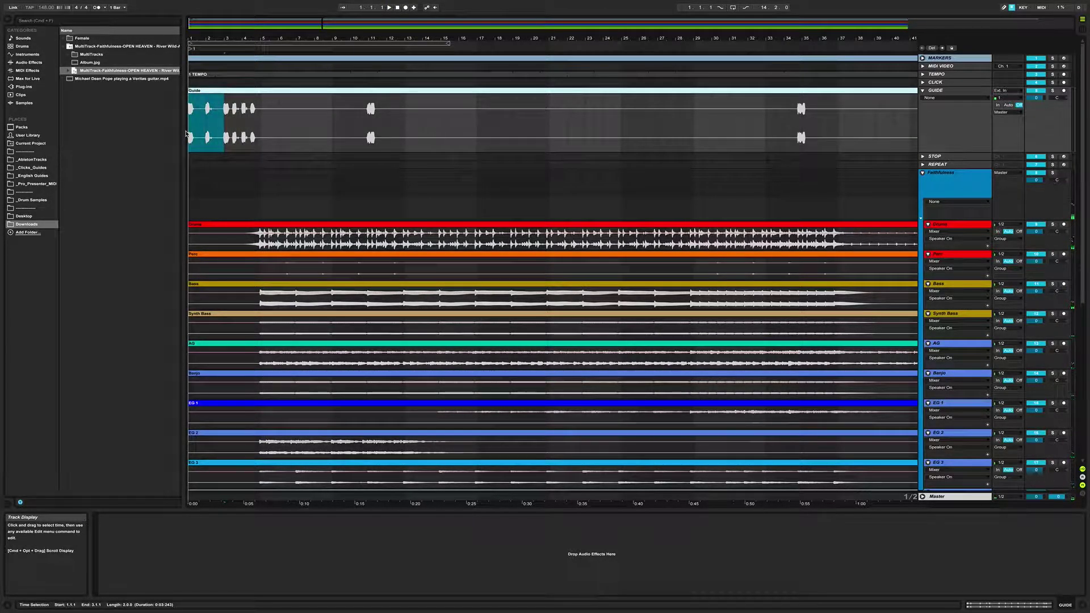
pyautogui.press('super+shift+BackSpace')
# Set the TEMPO clip's segment BPM to 74.50 with the clip acting as tempo master.
pyautogui.click(216, 76)
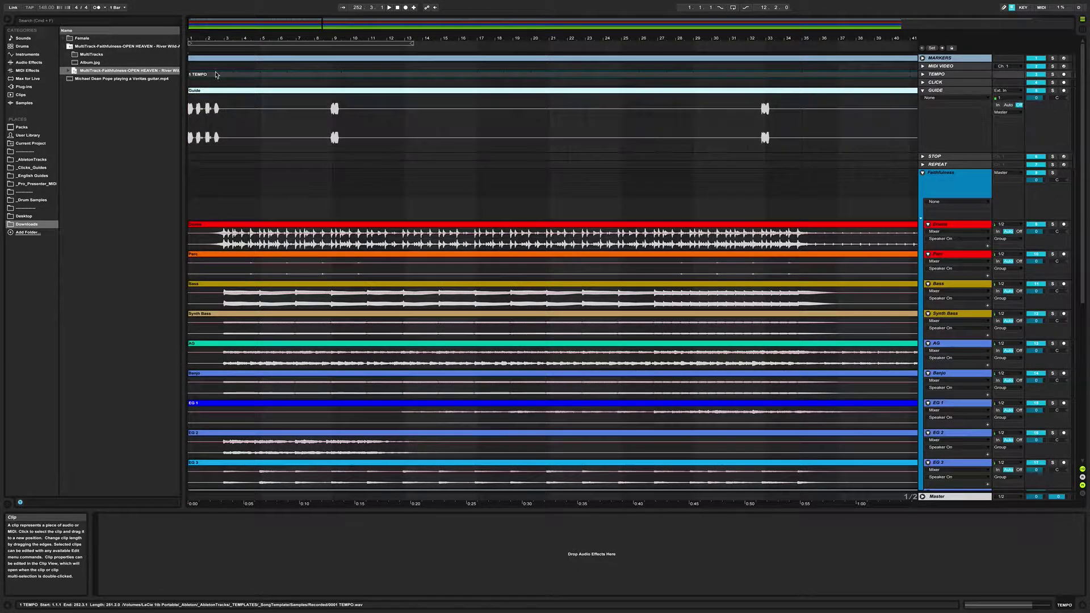
pyautogui.doubleClick(216, 77)
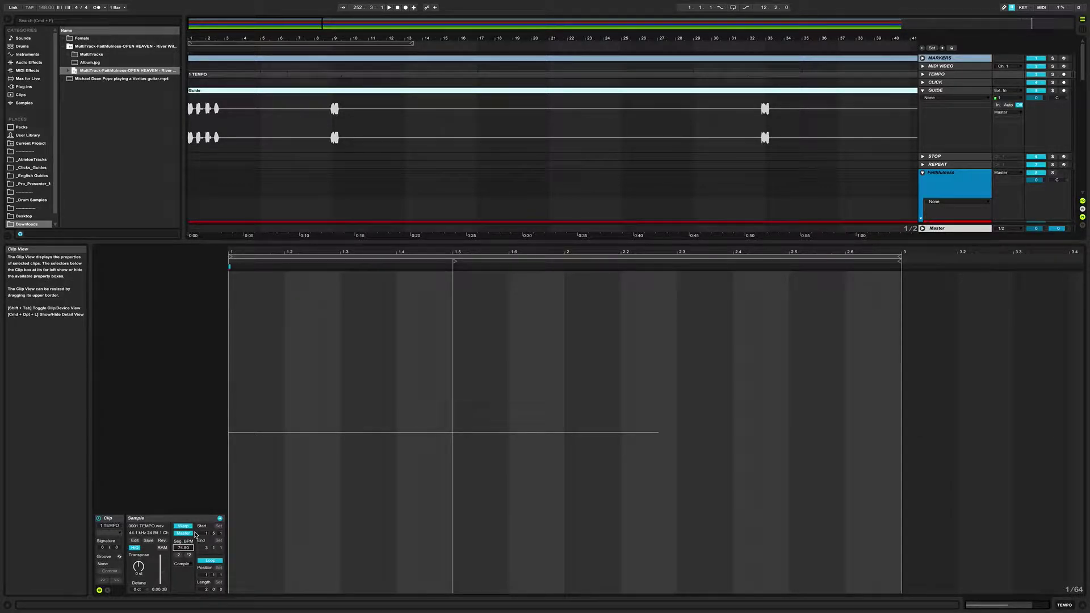
pyautogui.click(189, 535)
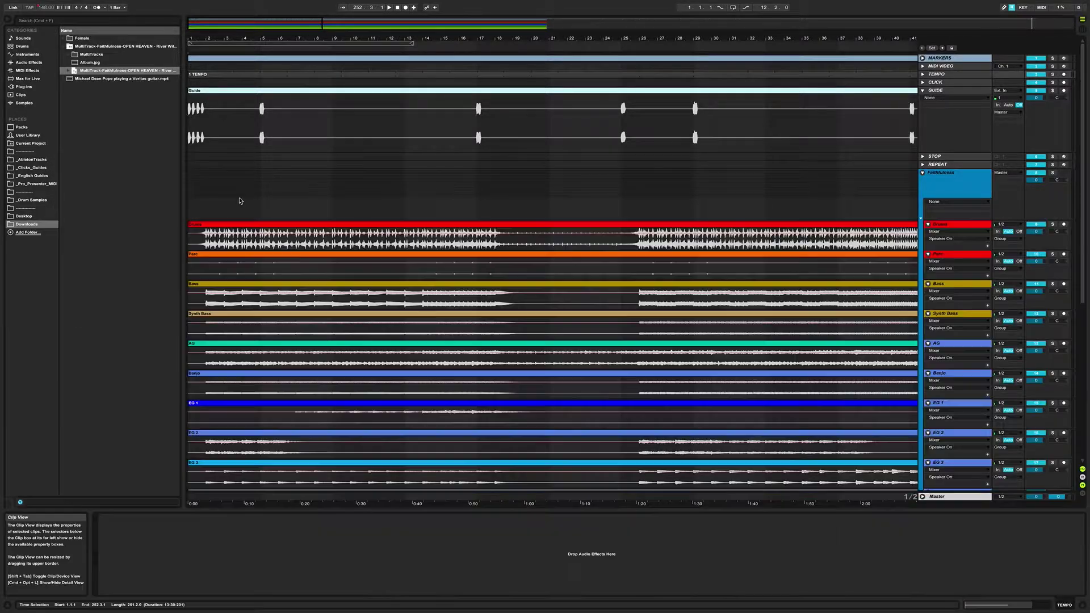
# Play the arrangement from bar 1 to check the guide count-in against the stems' entry.
pyautogui.click(238, 200)
pyautogui.click(265, 131)
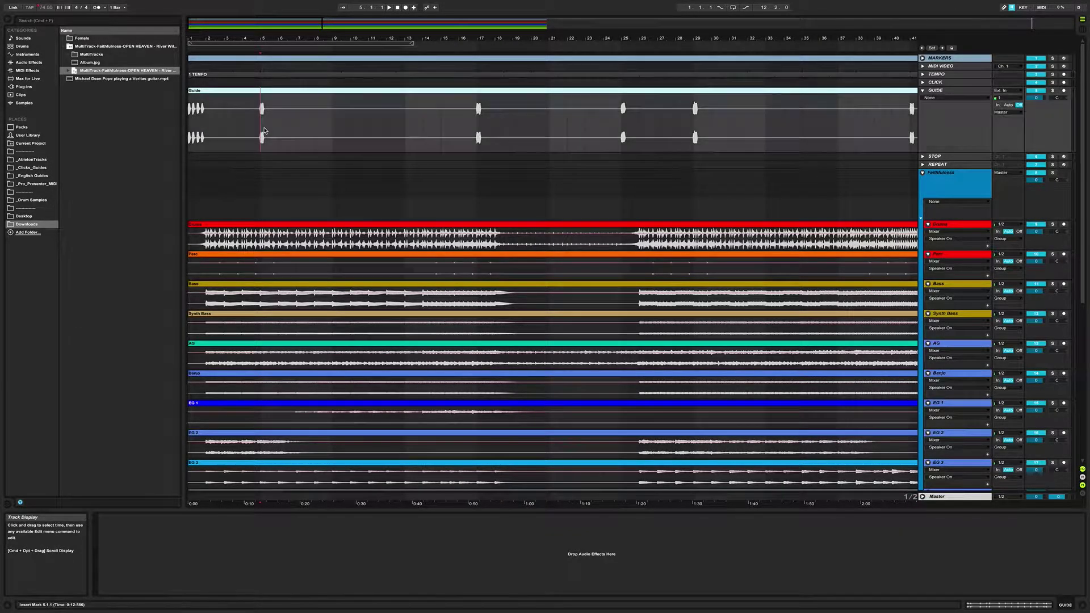
pyautogui.click(191, 131)
pyautogui.press('space')
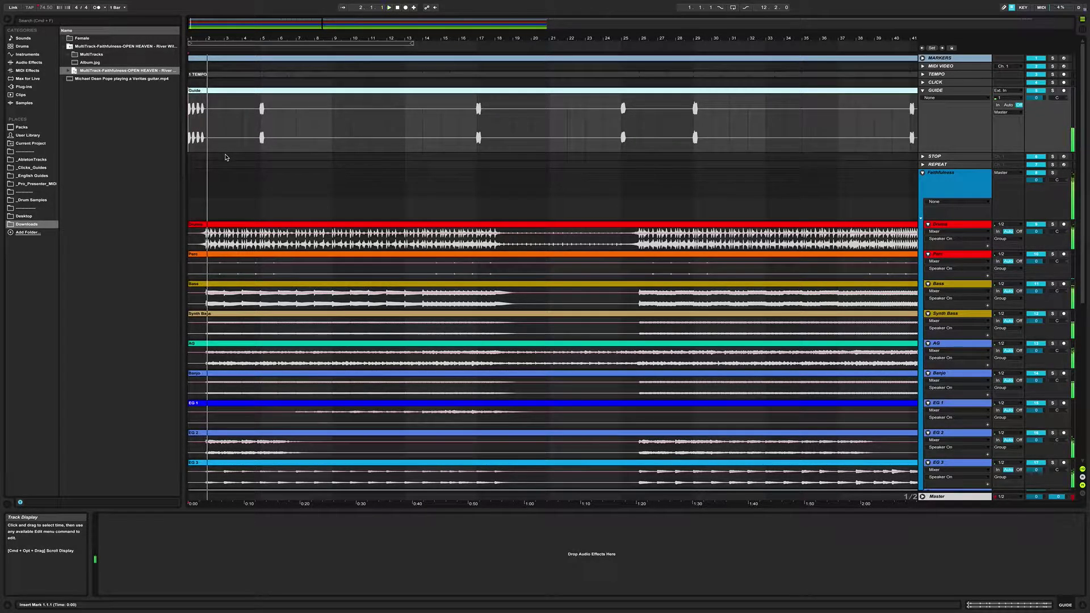
pyautogui.press('space')
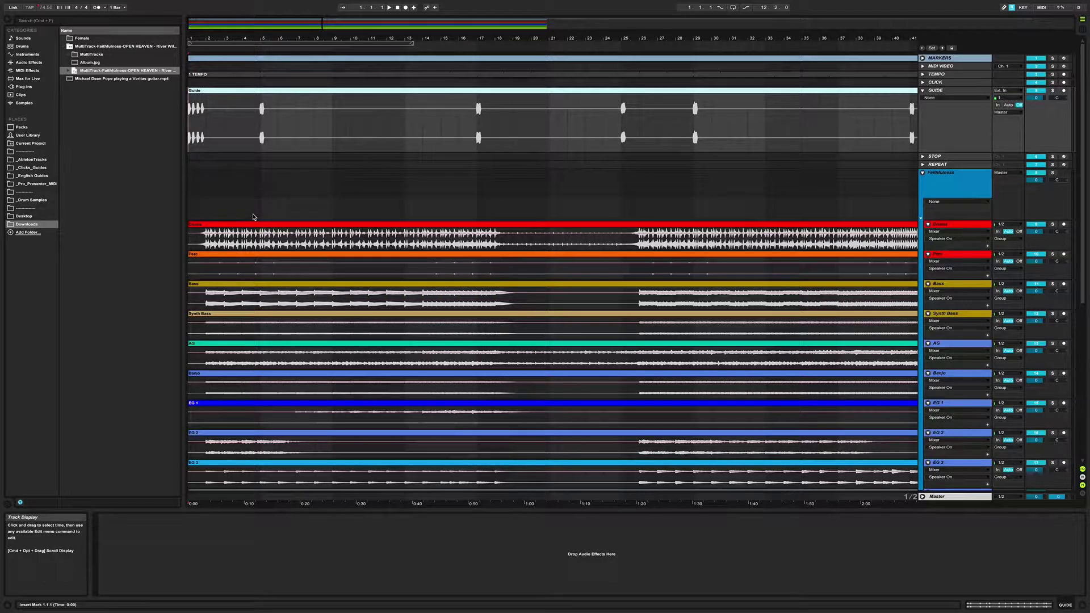
# Select all 18 stem clips from Drums to Tenor 2, turn on Warp and set their warp mode to Complex.
pyautogui.press('super+a')
pyautogui.scroll(-8, 243, 233)
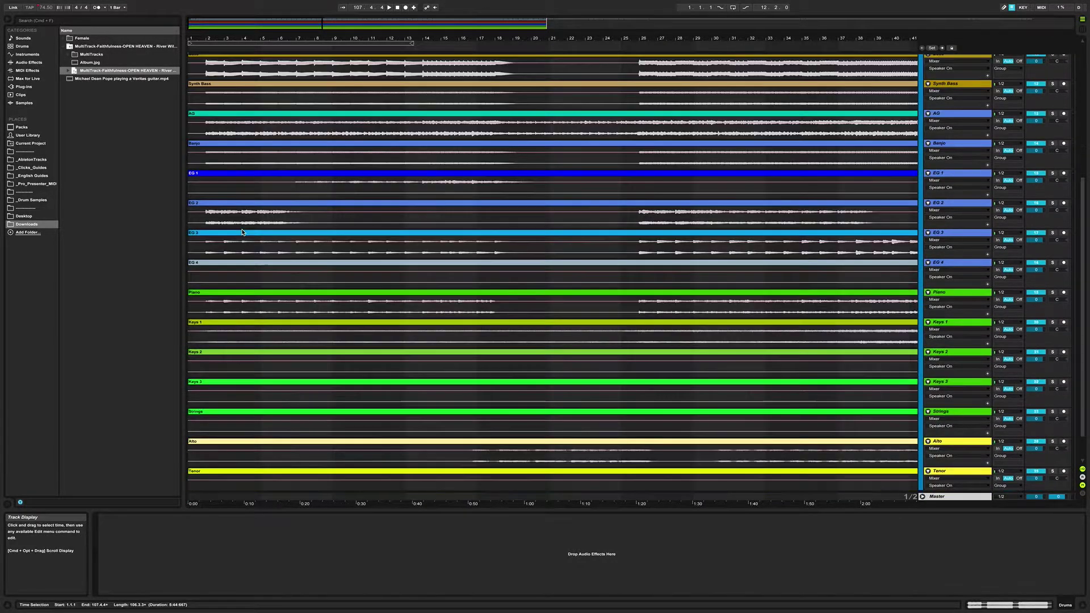
pyautogui.scroll(-2, 243, 232)
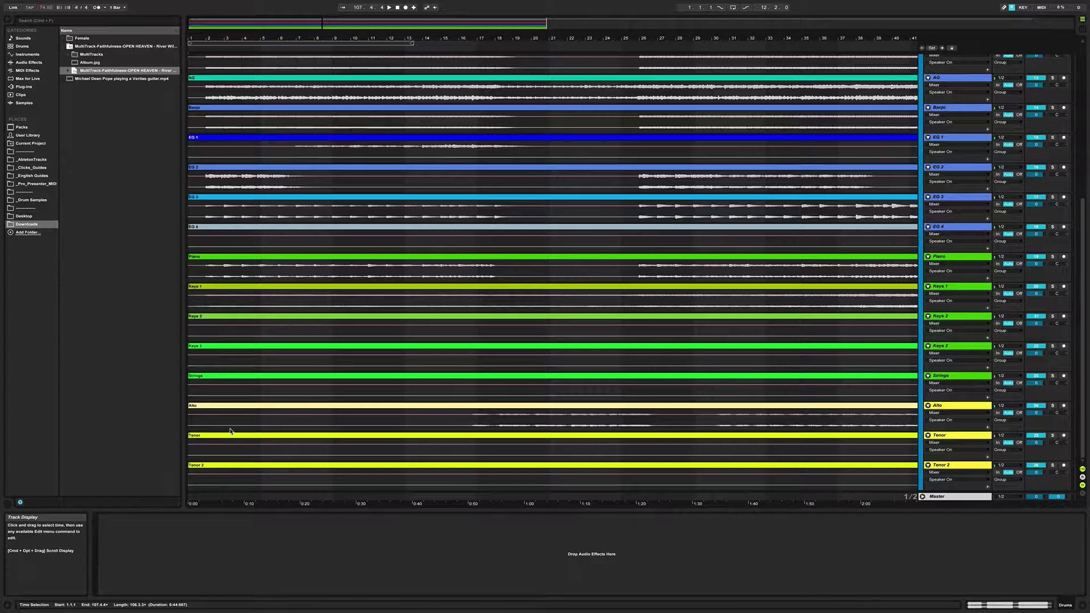
pyautogui.click(253, 466)
pyautogui.press('super+a')
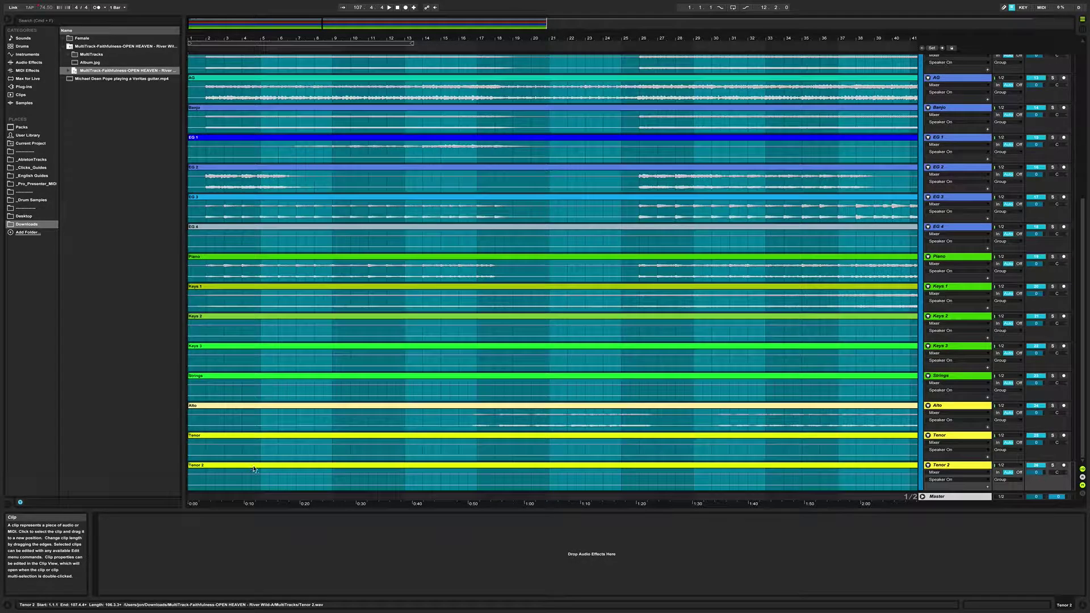
pyautogui.doubleClick(254, 468)
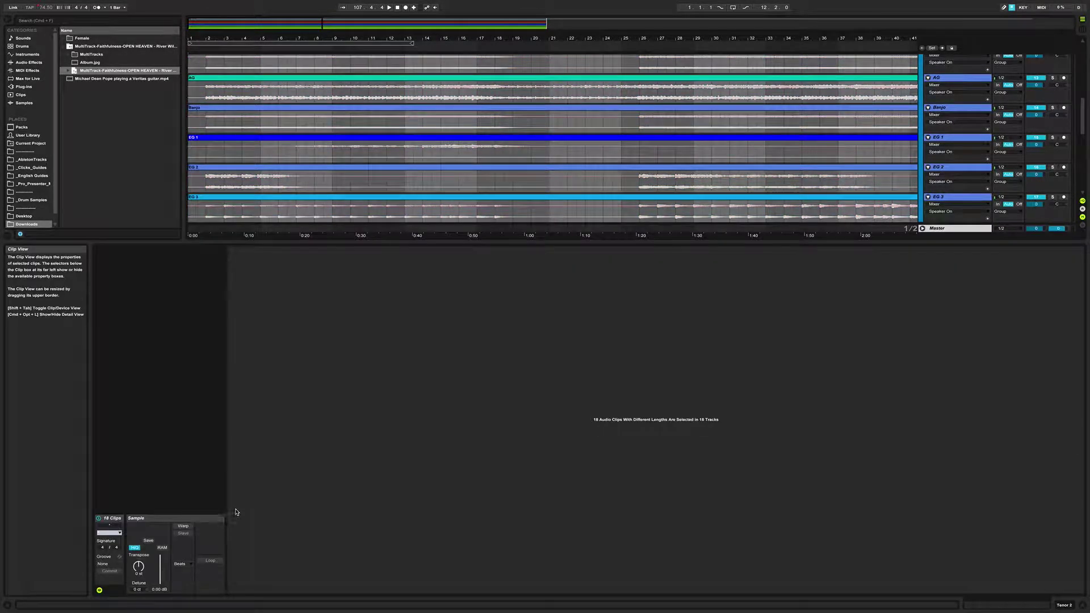
pyautogui.click(189, 529)
pyautogui.click(180, 564)
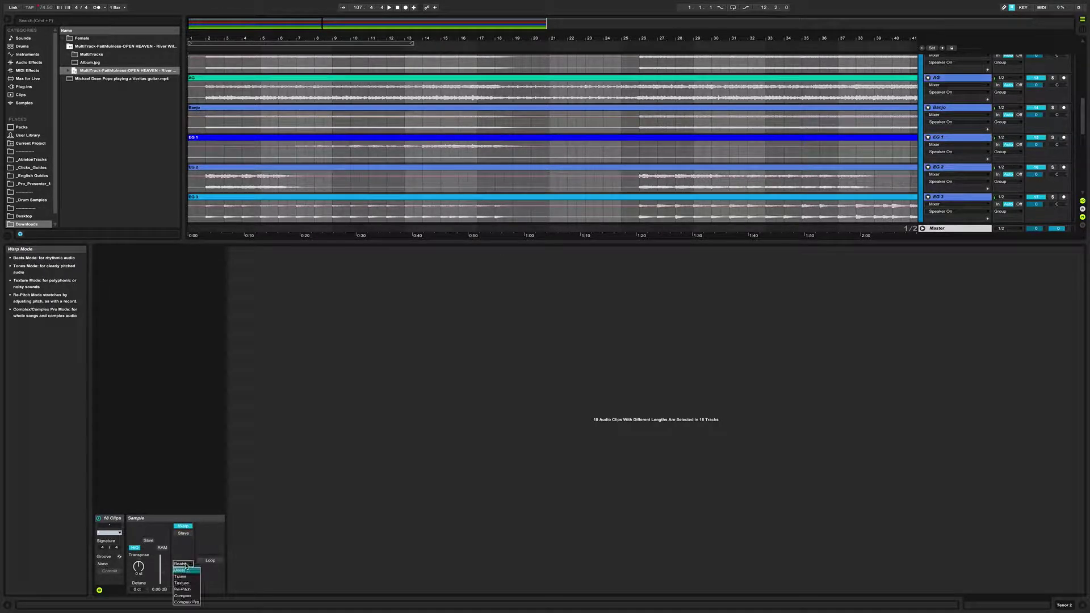
pyautogui.click(188, 595)
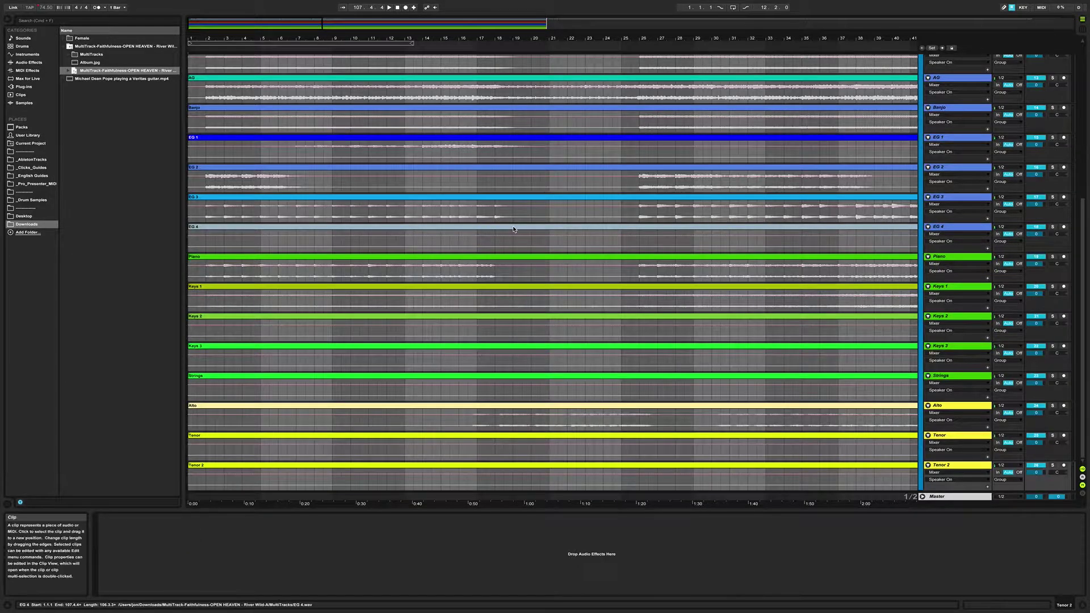
# Deselect the stem clips and place the insert marker at 1.1.1 on the Faithfulness group track.
pyautogui.click(647, 241)
pyautogui.click(650, 205)
pyautogui.click(650, 205)
pyautogui.scroll(5, 656, 267)
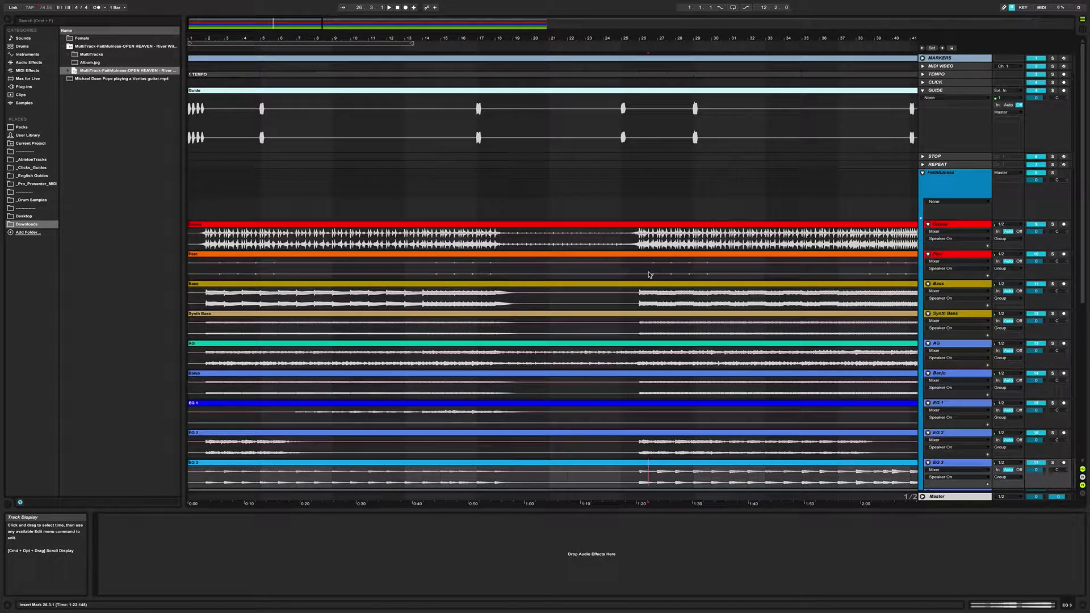
pyautogui.click(190, 203)
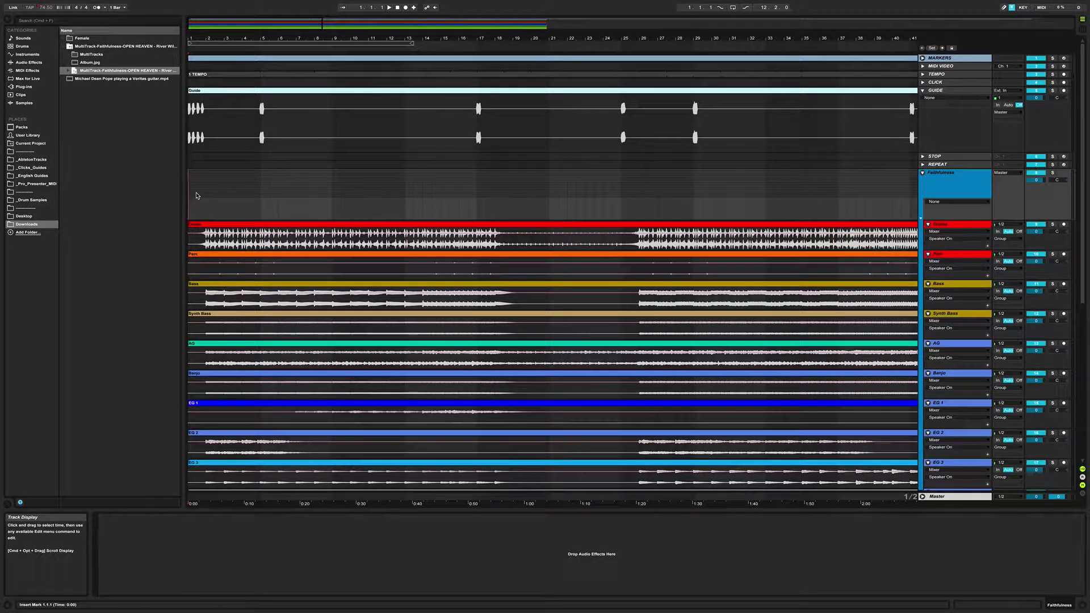
# Inspect the Drums clip's warp settings and waveform in its clip view and return to the arrangement.
pyautogui.click(196, 239)
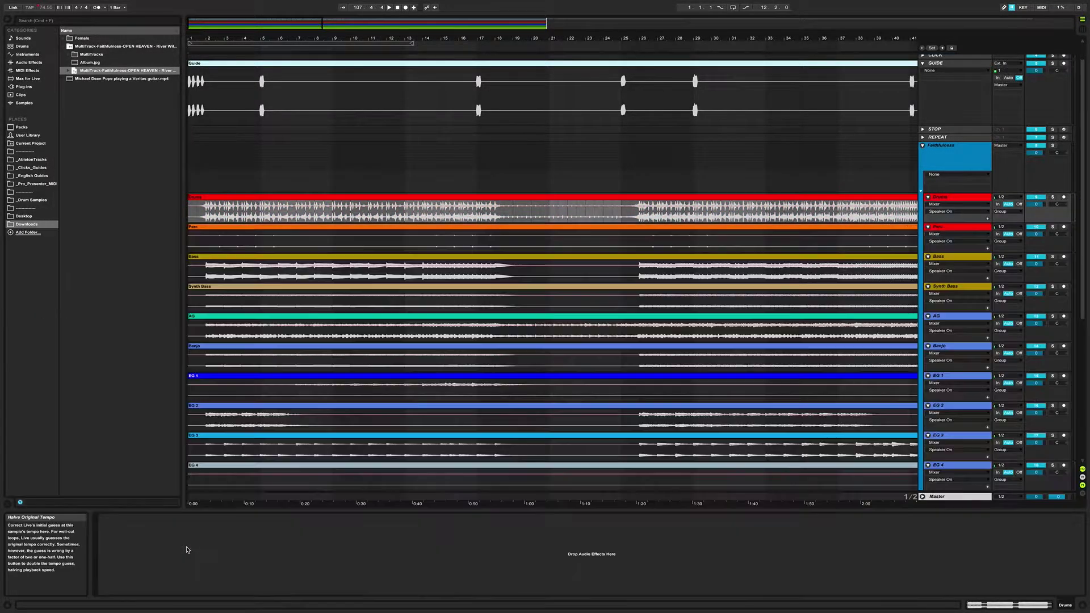
pyautogui.doubleClick(228, 198)
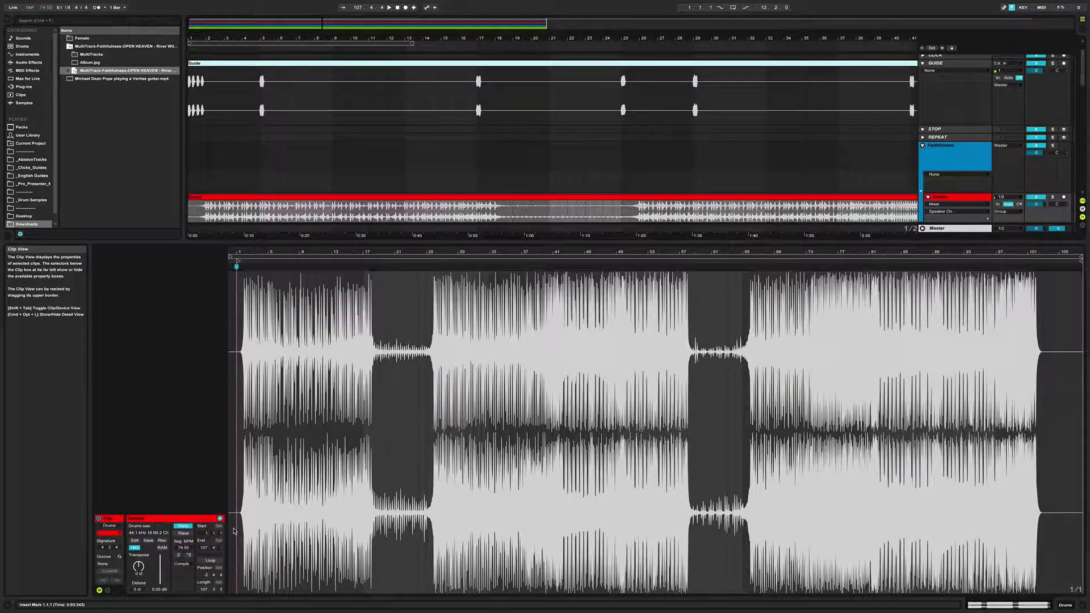
pyautogui.hotkey('shift', 'Tab')
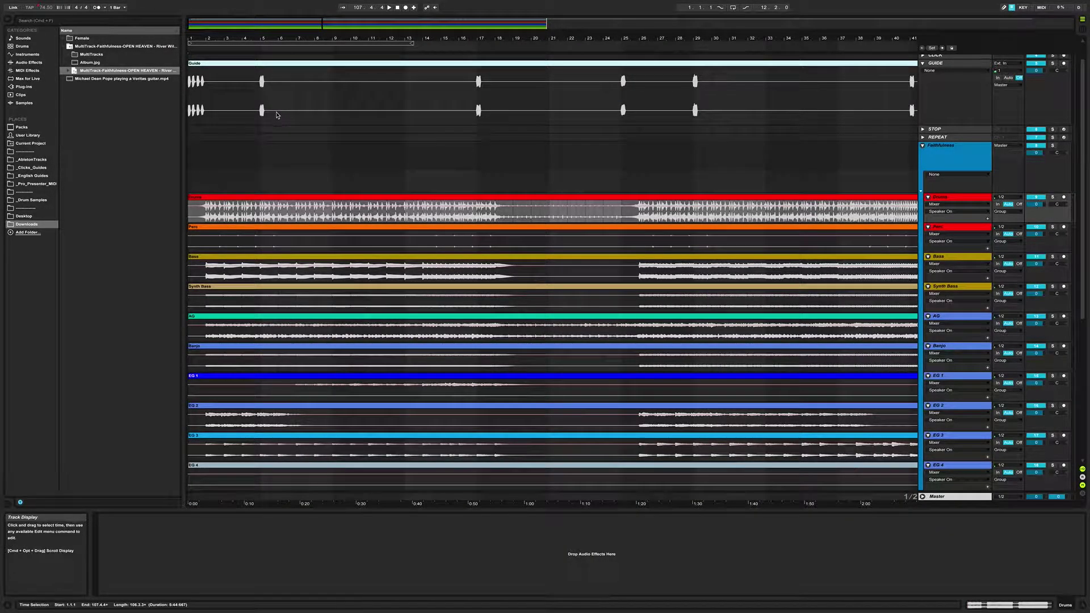
pyautogui.scroll(2, 269, 121)
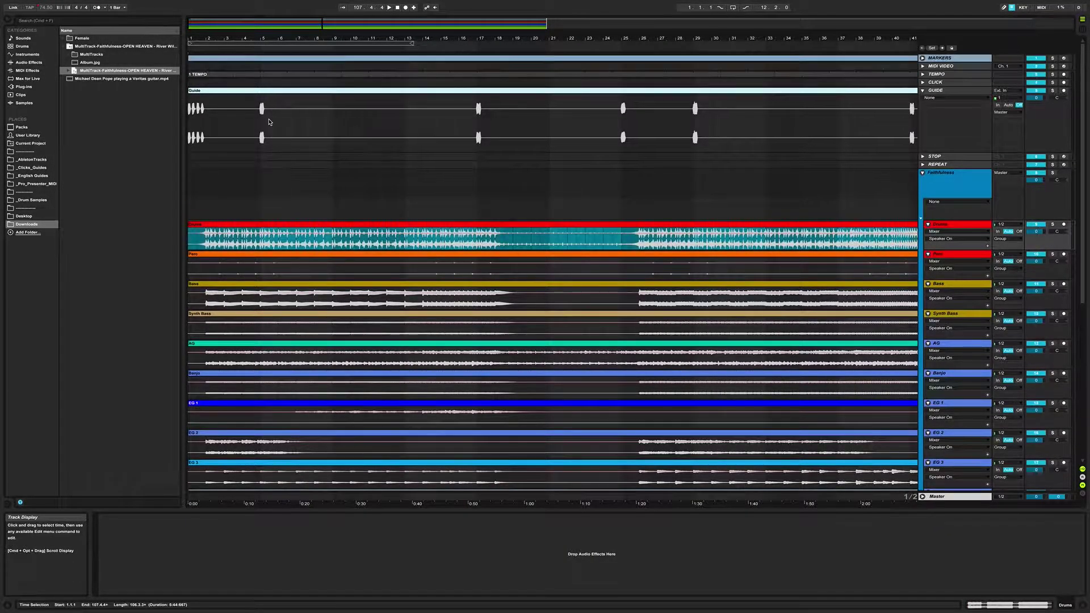
# Add 4-4 Click Loop - 8th Notes from the DrBeat-1-1 project in _Clicks_Guides to the CLICK track at bar 1.
pyautogui.click(32, 167)
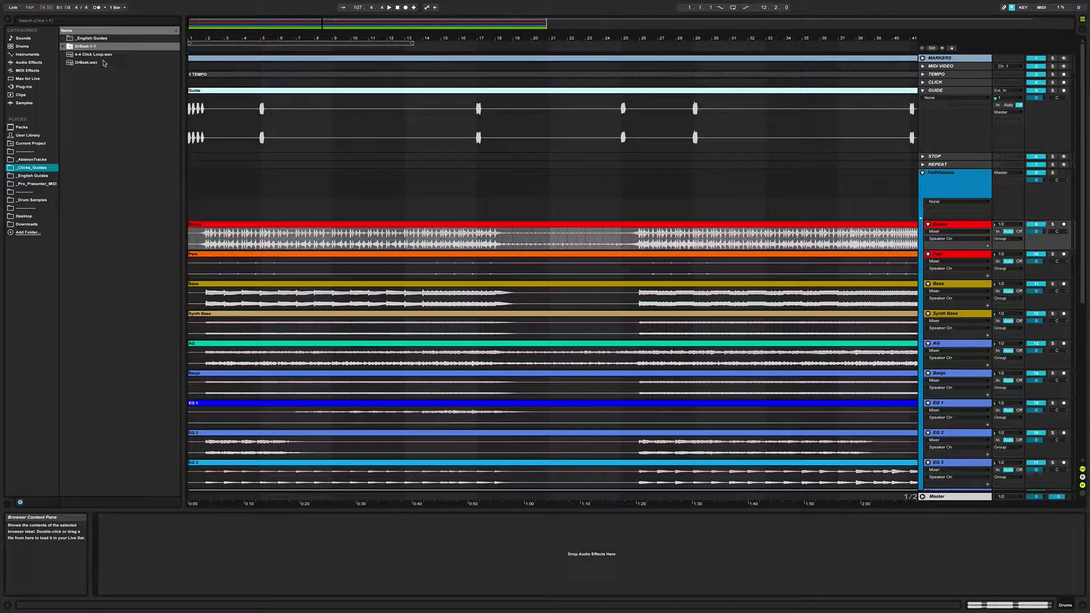
pyautogui.click(85, 55)
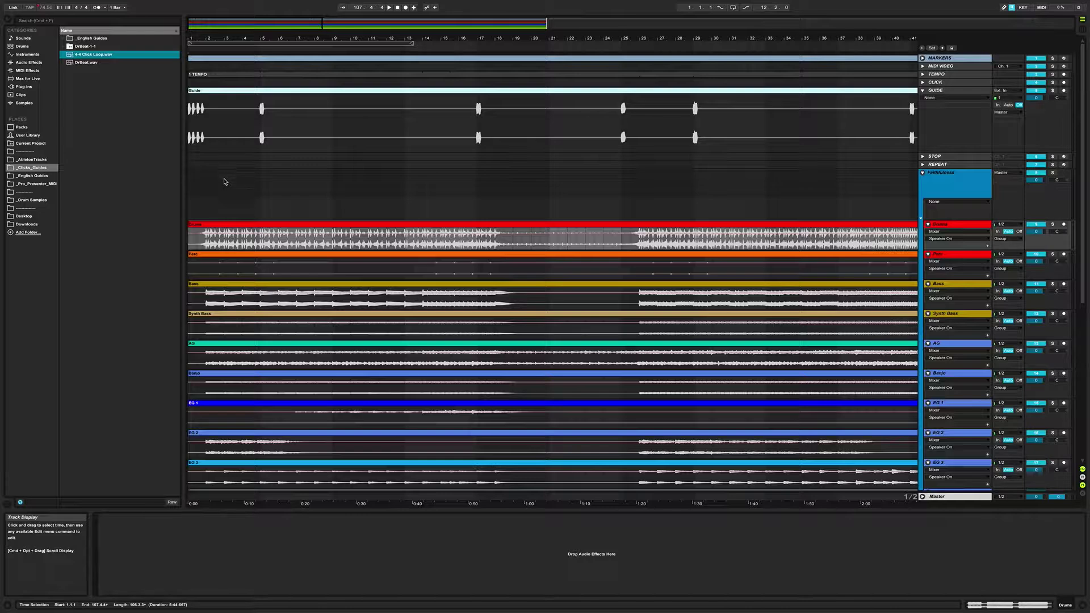
pyautogui.click(67, 48)
pyautogui.click(96, 63)
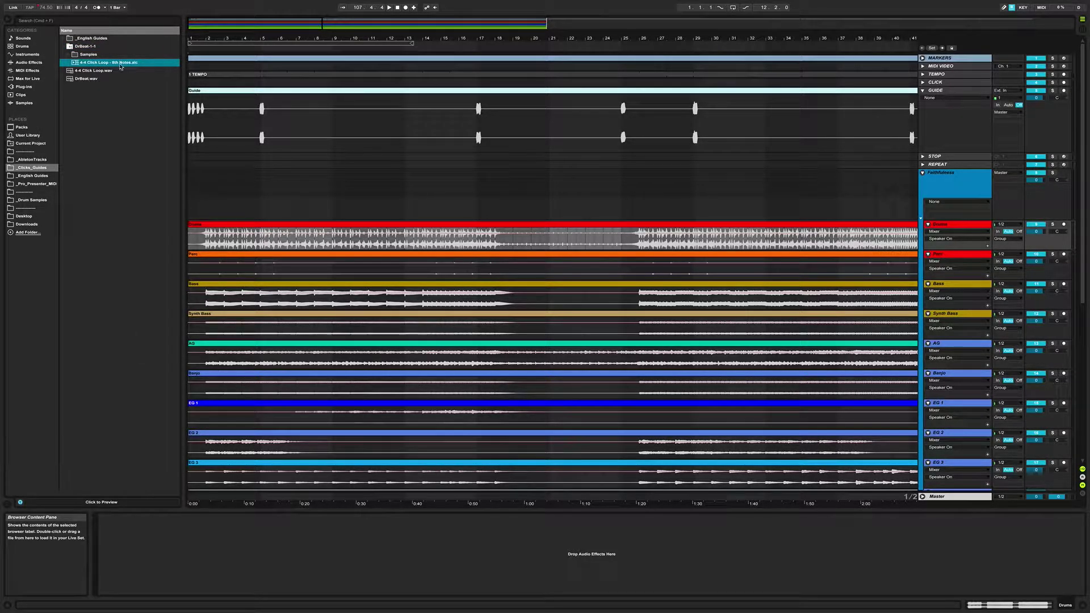
pyautogui.moveTo(177, 86); pyautogui.dragTo(196, 85)
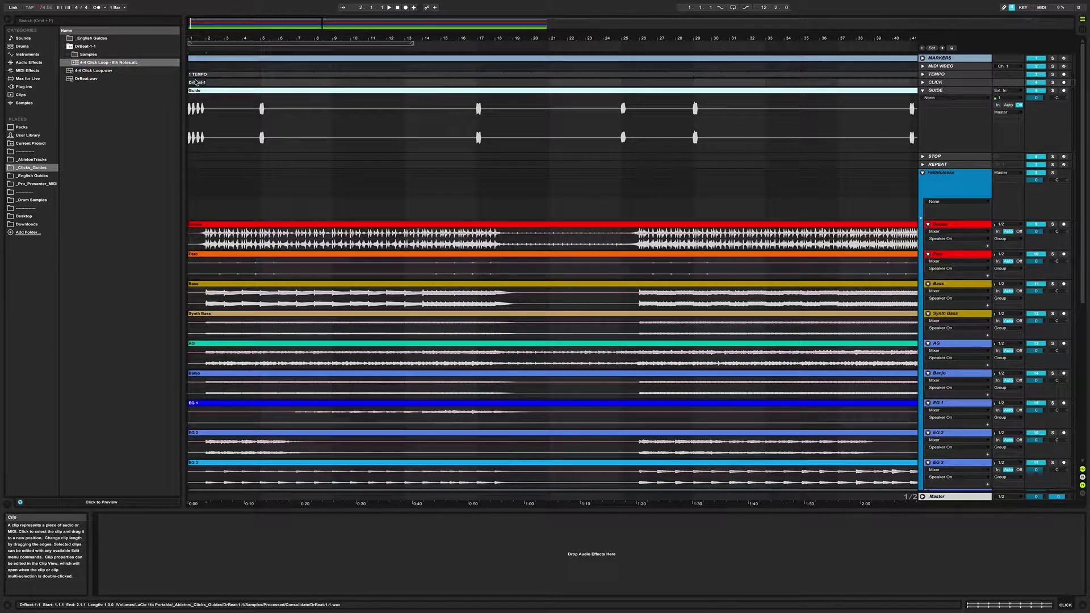
# Unfold the CLICK track and enlarge its lane to show the click waveform.
pyautogui.click(922, 82)
pyautogui.click(942, 95)
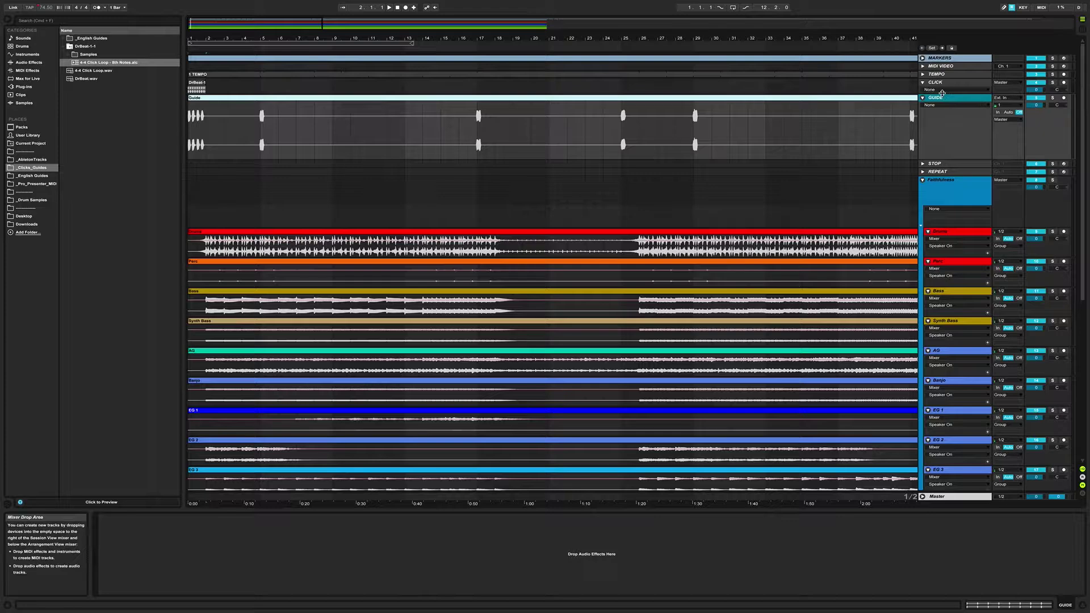
pyautogui.moveTo(942, 92); pyautogui.dragTo(941, 129)
# Play the click loop from bar 1, first with the other tracks and again with the CLICK track soloed.
pyautogui.click(192, 106)
pyautogui.press('space')
pyautogui.scroll(5, 189, 107)
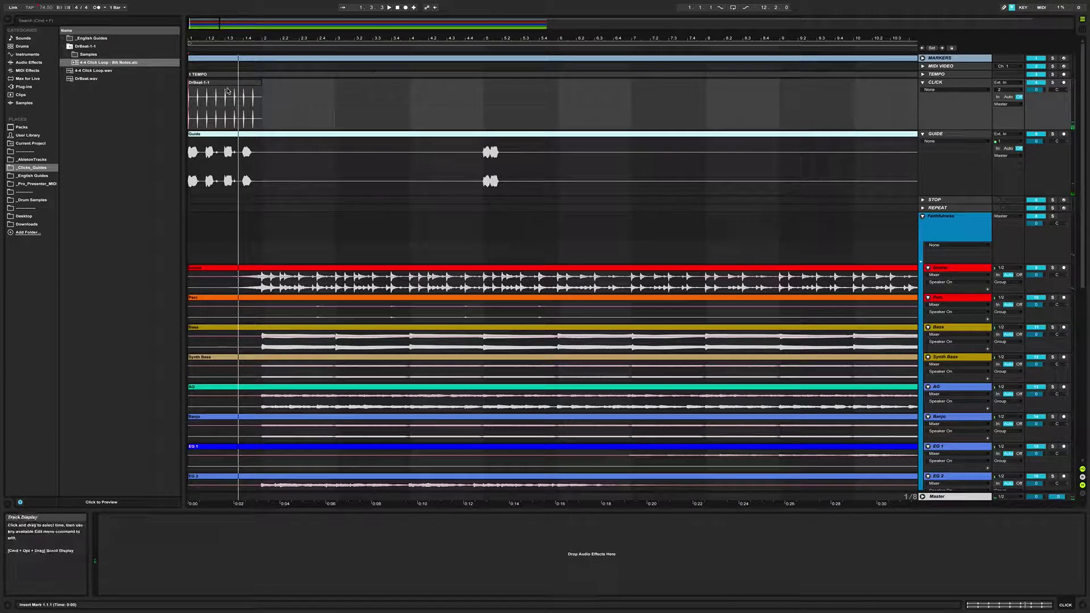
pyautogui.click(226, 115)
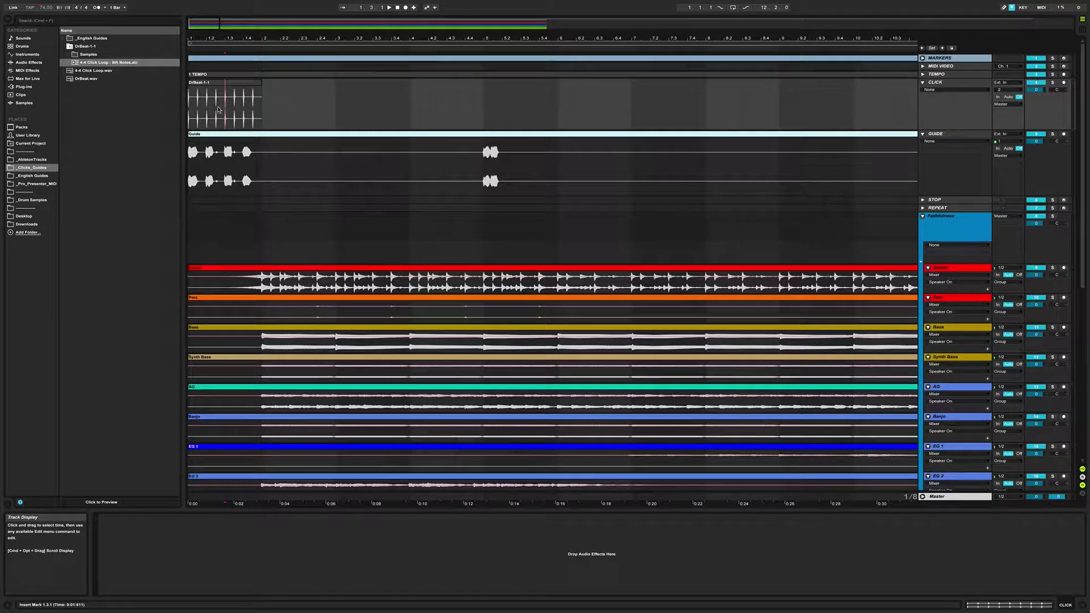
pyautogui.click(1052, 82)
pyautogui.press('space')
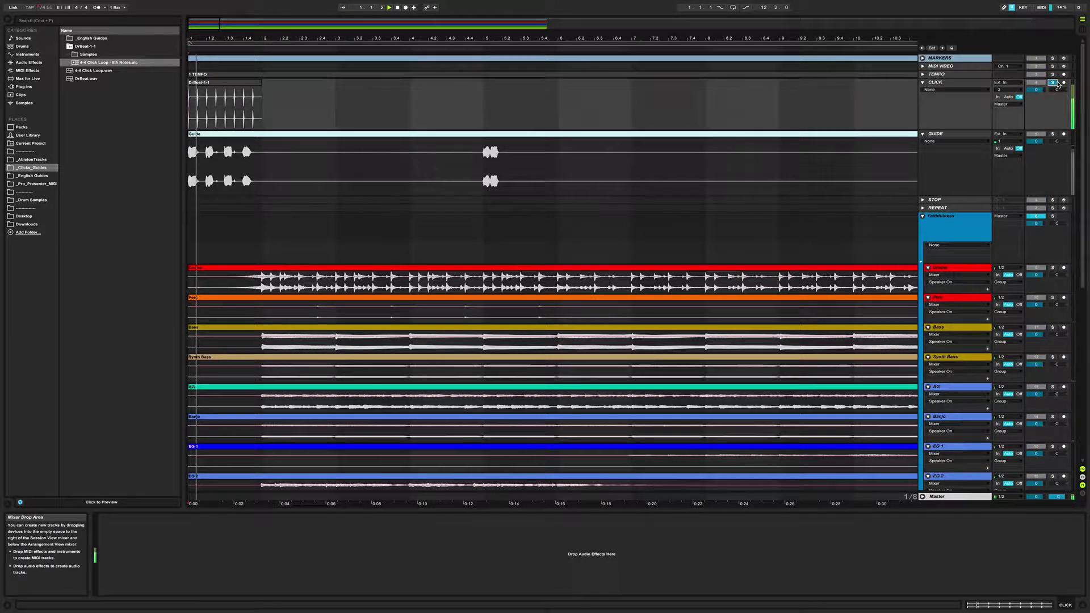
pyautogui.click(1053, 83)
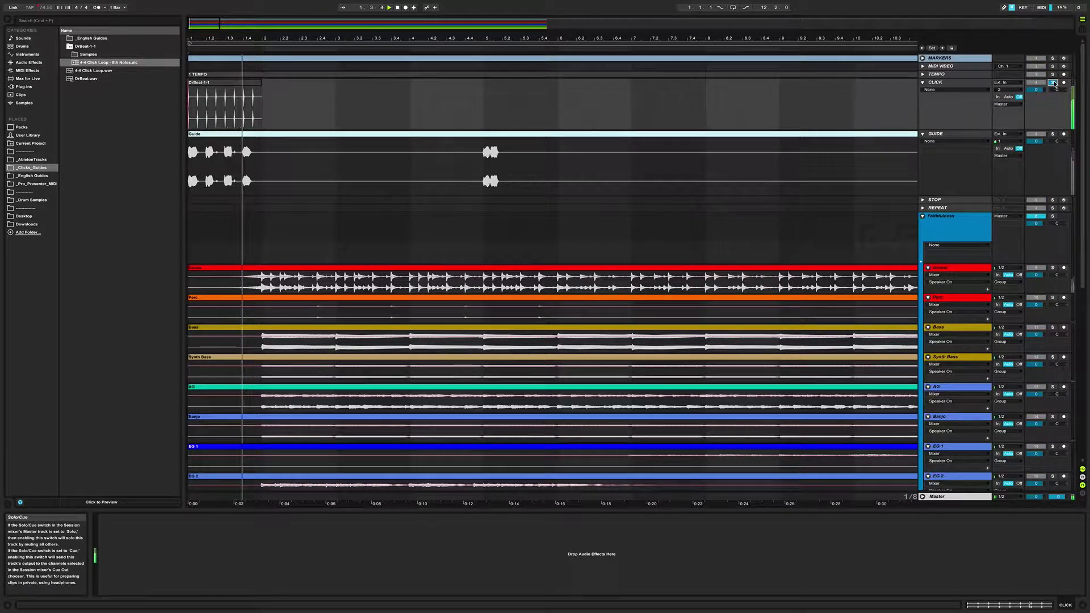
pyautogui.press('space')
# Try to split the click clip at 1.3.1, delete its second half and duplicate the first half in its place.
pyautogui.click(226, 110)
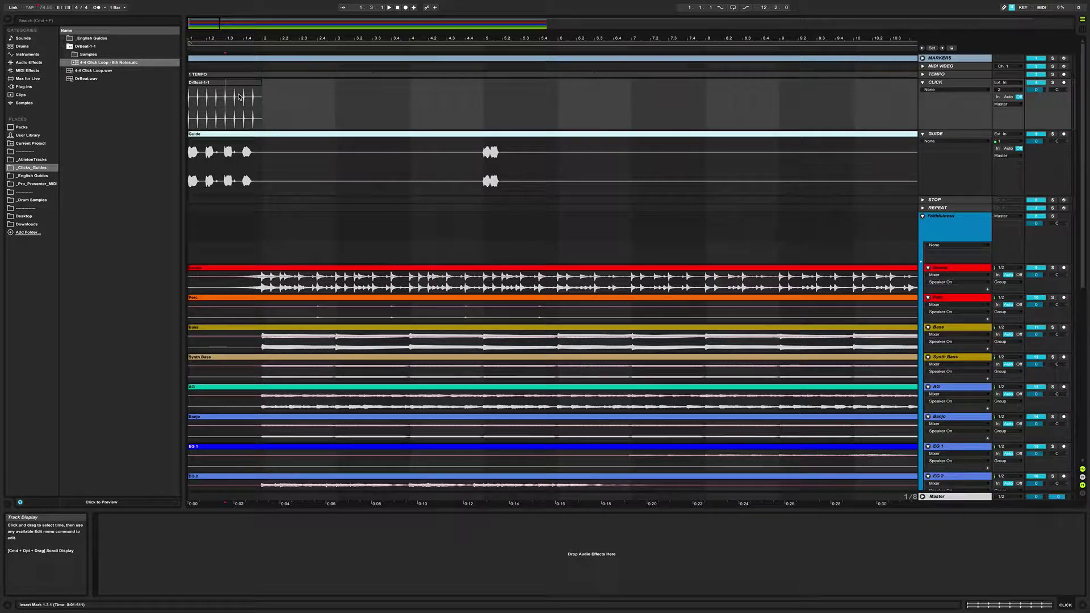
pyautogui.press('super+e')
pyautogui.click(240, 86)
pyautogui.press('Delete')
pyautogui.click(200, 85)
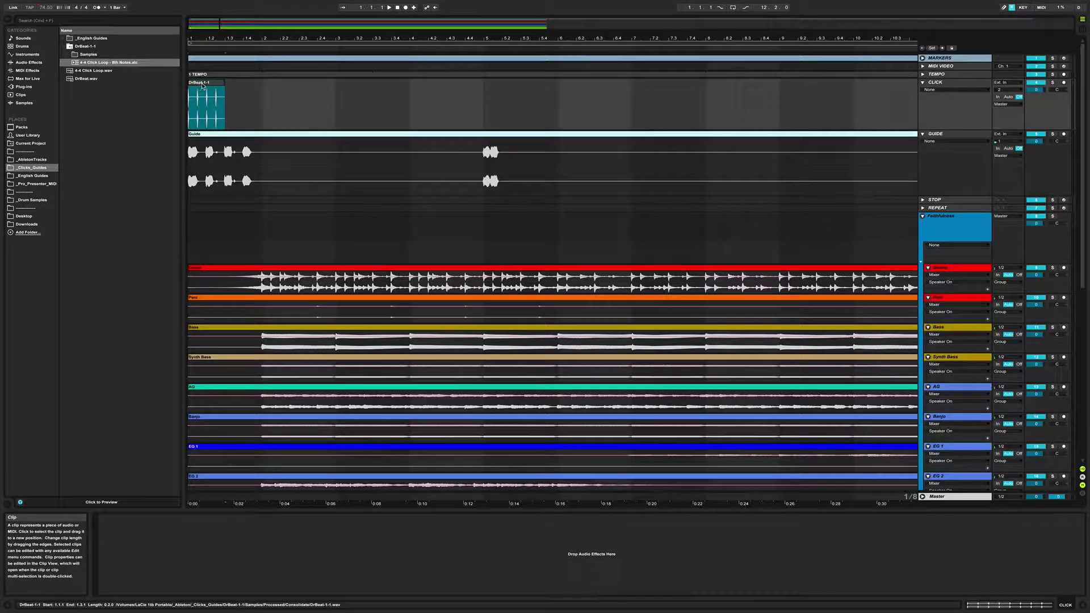
pyautogui.press('super+d')
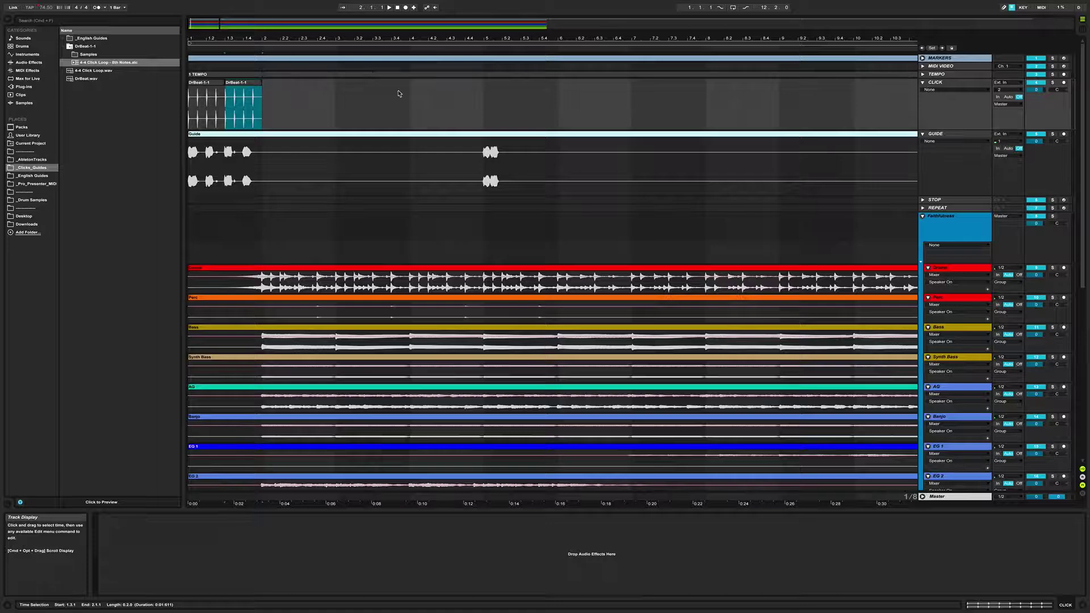
# Play the two half-bar click clips with CLICK soloed and try moving the second one to 1.2.1.
pyautogui.click(193, 111)
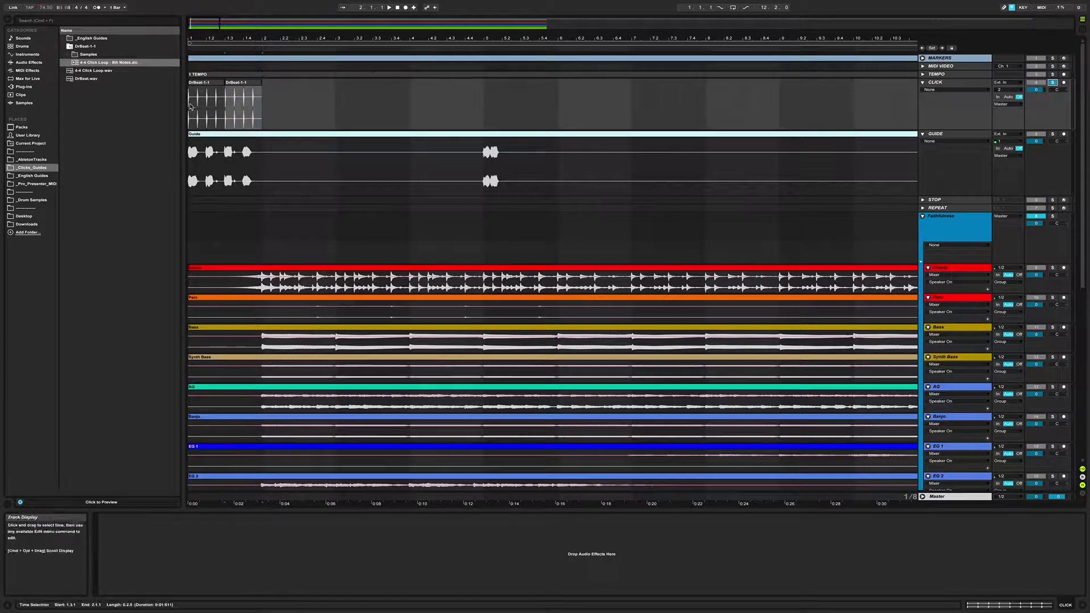
pyautogui.press('space')
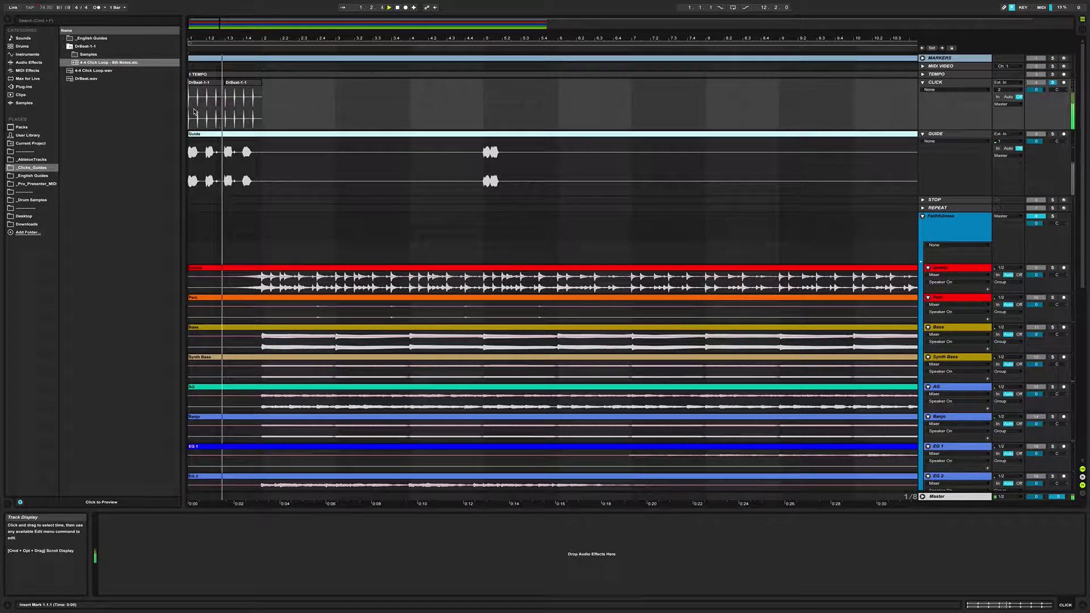
pyautogui.press('space')
pyautogui.moveTo(244, 84); pyautogui.dragTo(217, 88)
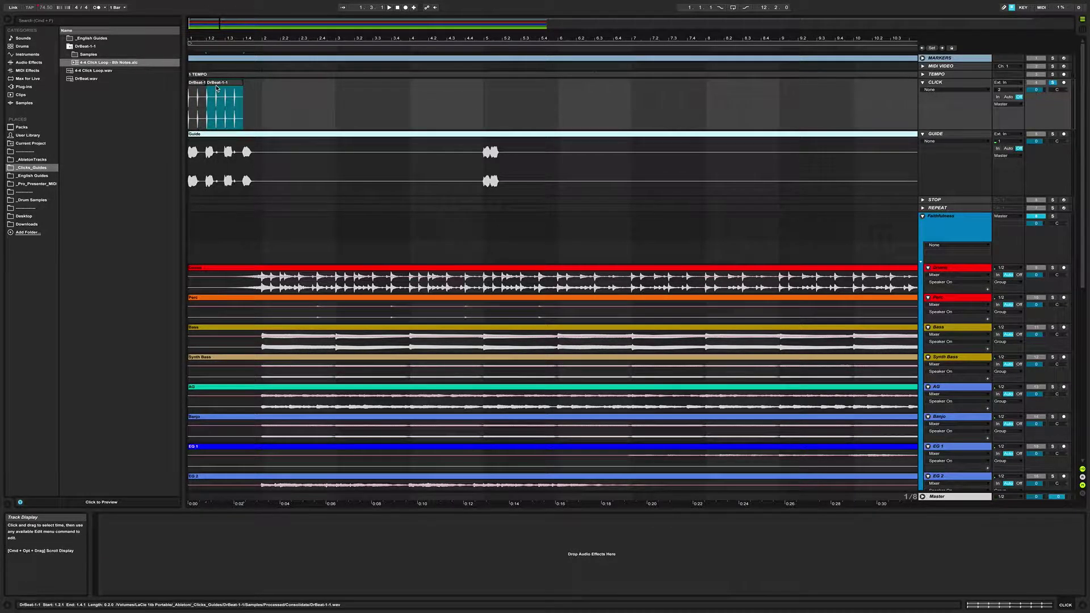
pyautogui.press('space')
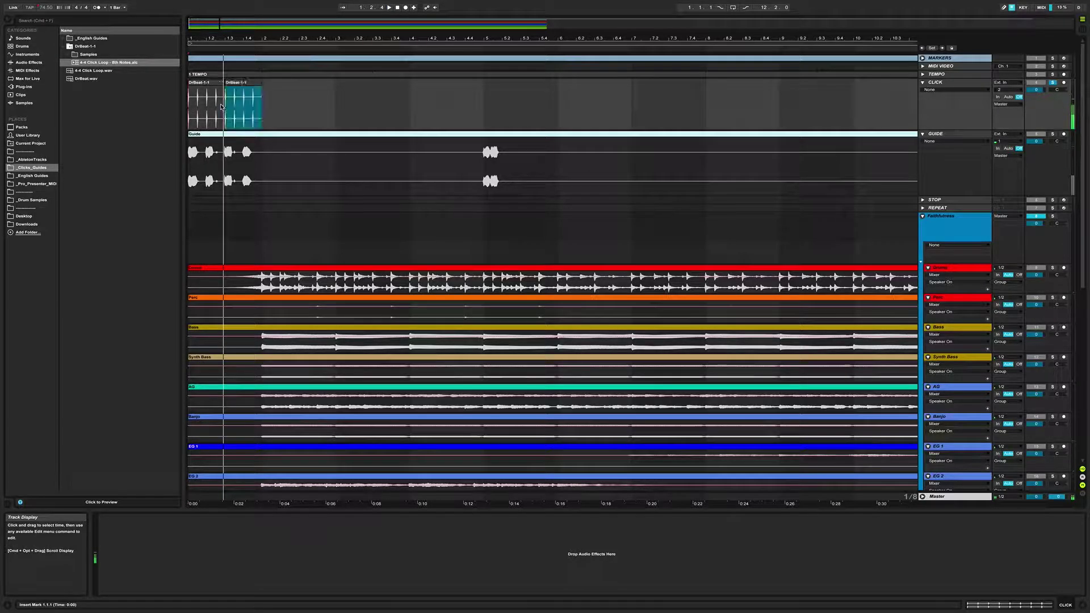
pyautogui.press('space')
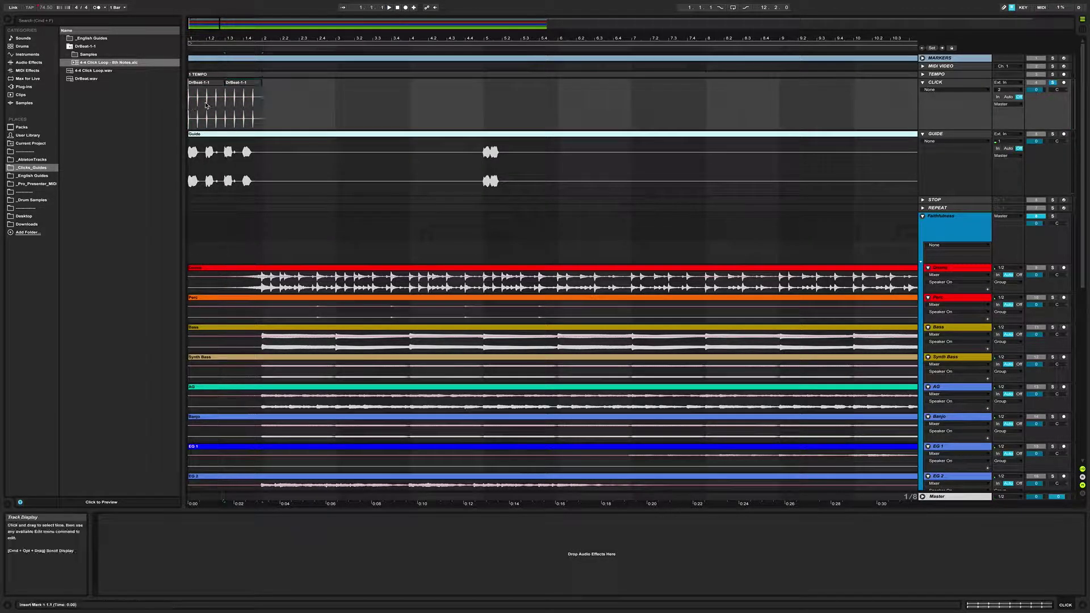
# Play the one-bar click clip with all tracks, then play it again with the CLICK track soloed.
pyautogui.click(1058, 92)
pyautogui.press('space')
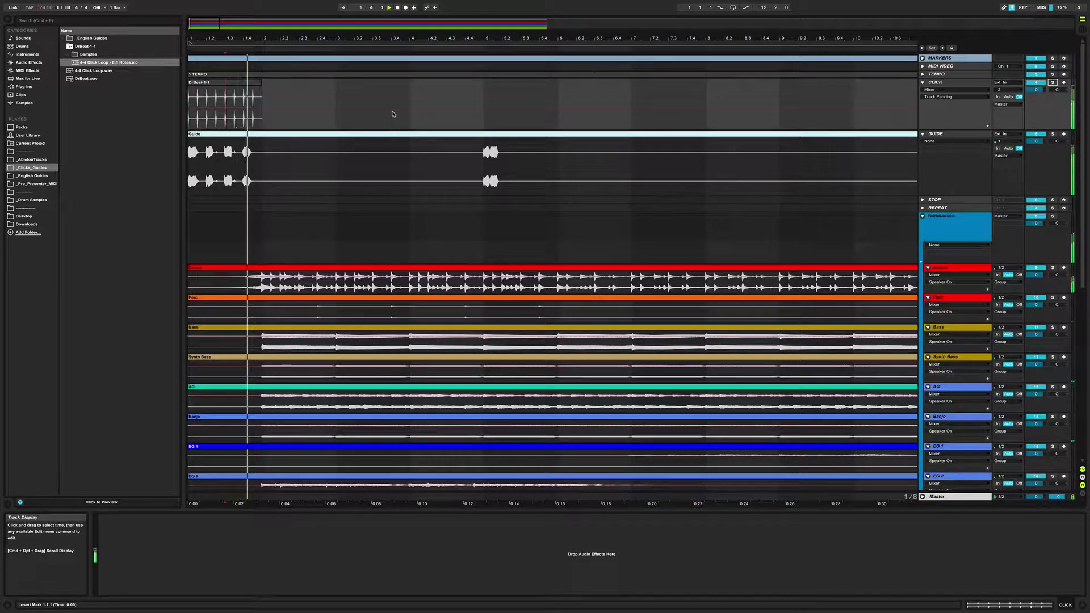
pyautogui.press('space')
pyautogui.click(218, 89)
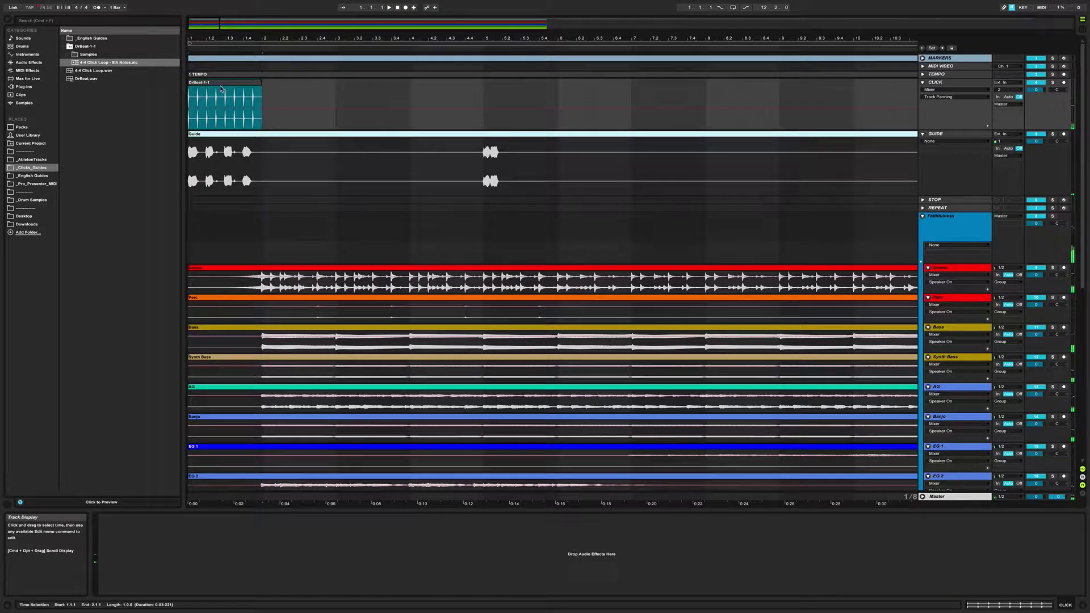
pyautogui.click(1052, 83)
pyautogui.press('space')
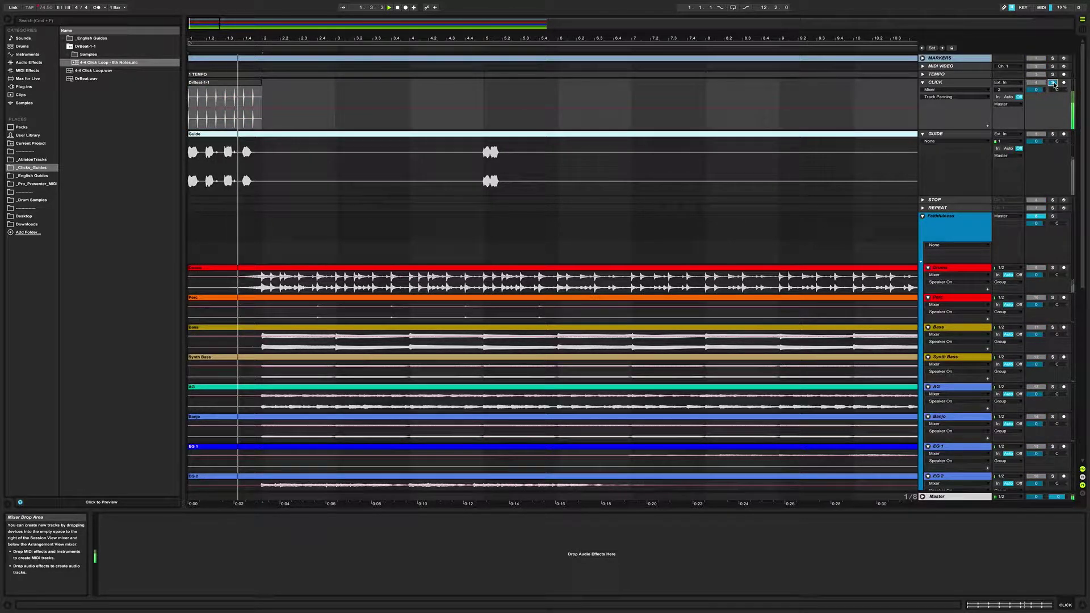
pyautogui.click(1052, 83)
# Try to duplicate the one-bar click clip on the CLICK track.
pyautogui.click(244, 86)
pyautogui.press('-')
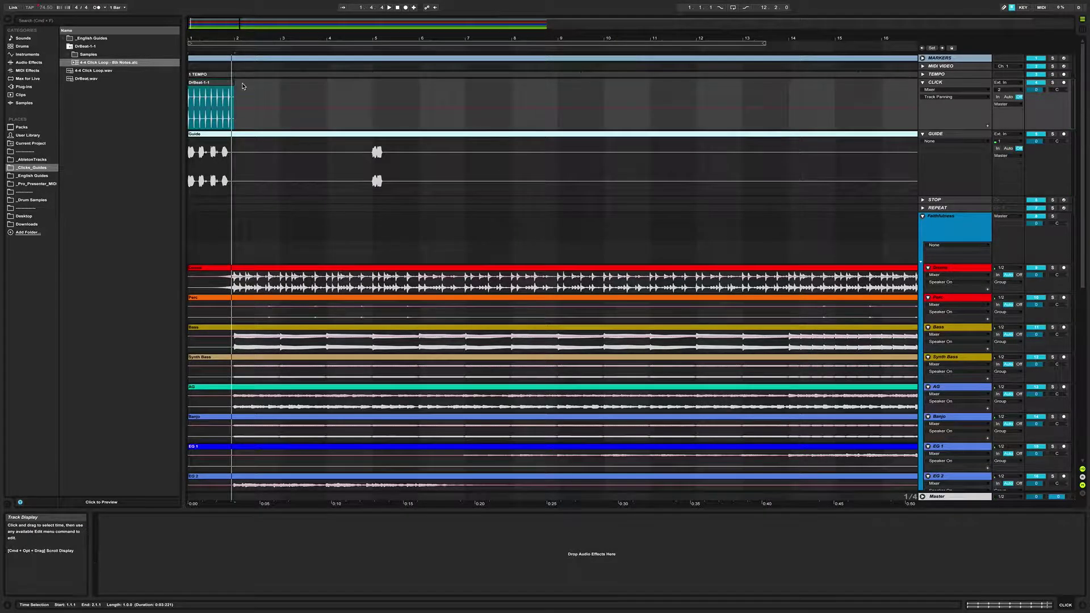
pyautogui.press('super+d')
pyautogui.press('super+z')
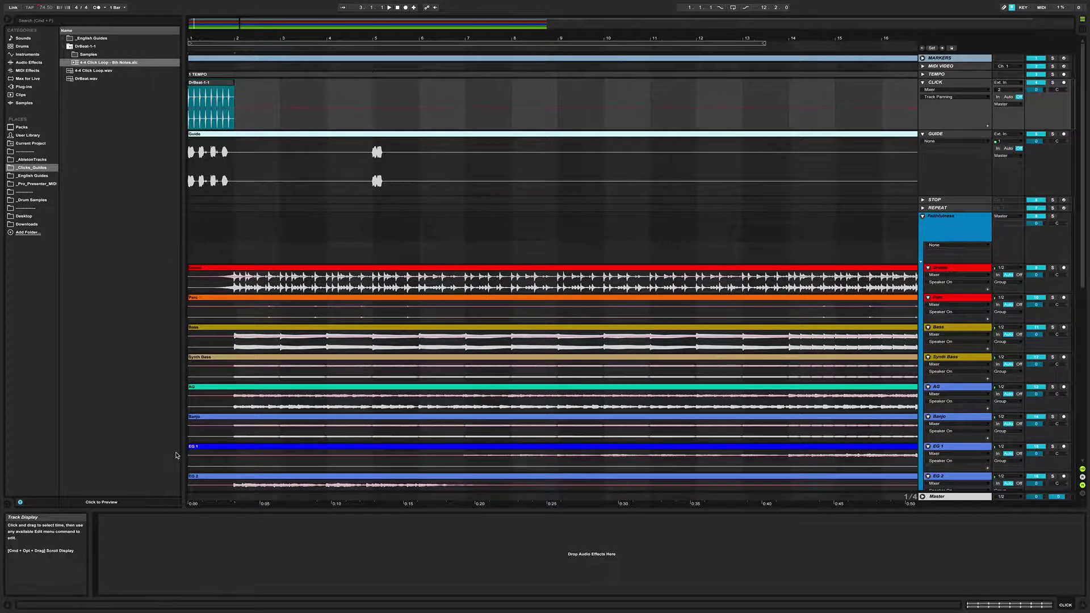
# Set the click clip's warp mode to Beats.
pyautogui.hotkey('shift', 'Tab')
pyautogui.click(184, 564)
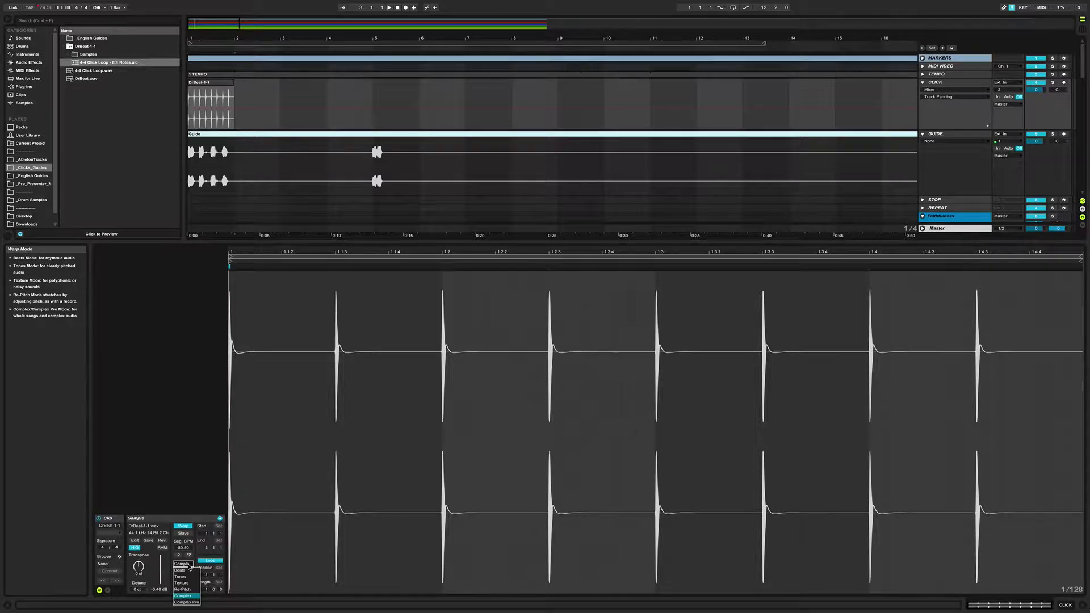
pyautogui.click(190, 571)
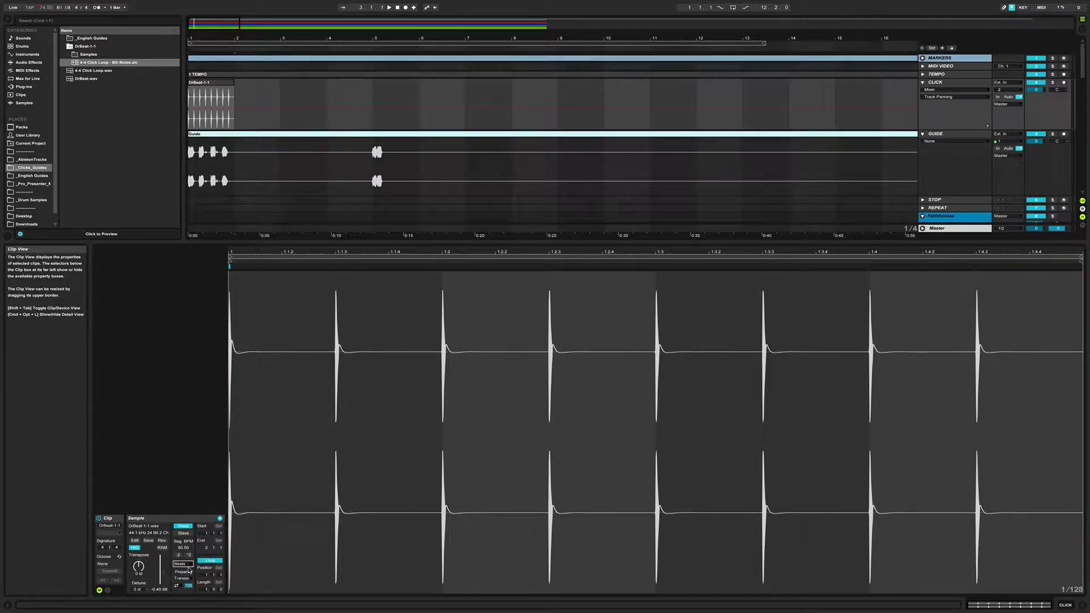
pyautogui.click(181, 564)
pyautogui.click(190, 571)
pyautogui.hotkey('shift', 'Tab')
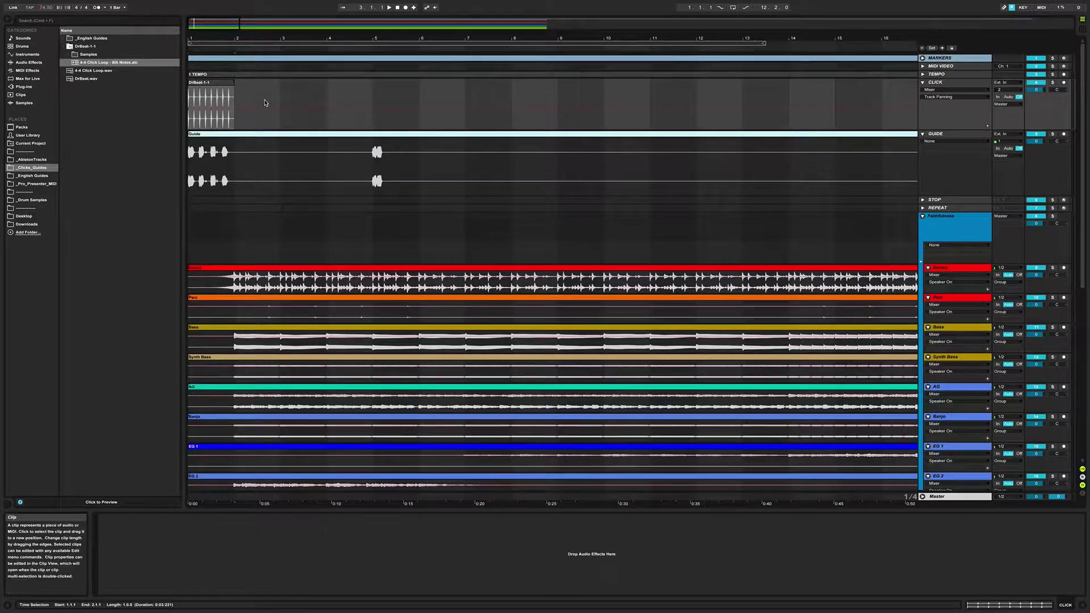
# Extend the looped click clip from bar 1 across the whole song, ending it at 102.3.1.
pyautogui.click(227, 91)
pyautogui.moveTo(233, 84); pyautogui.dragTo(627, 99)
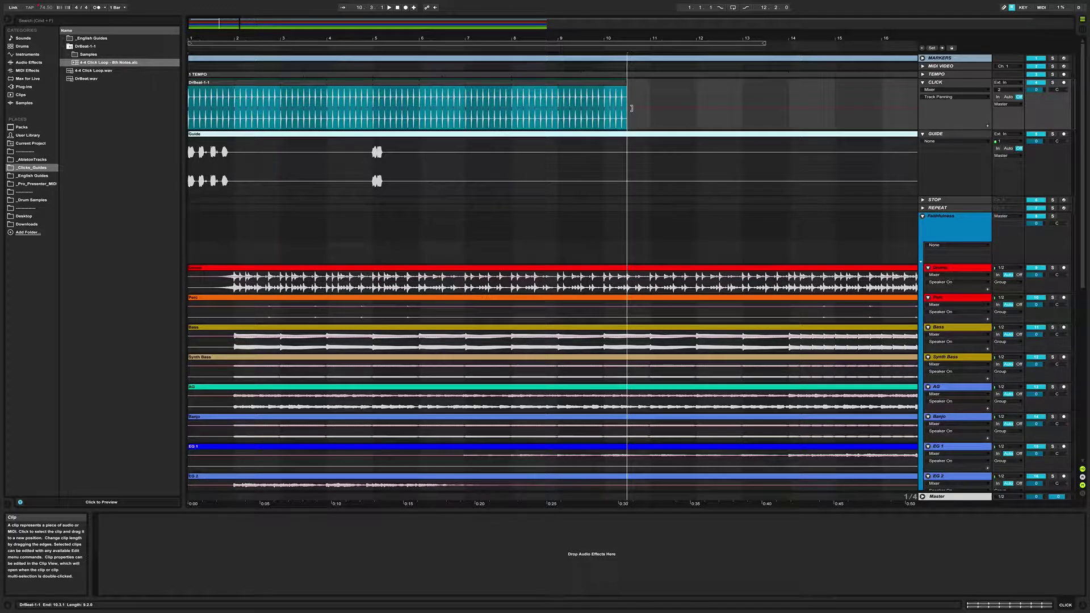
pyautogui.press('-')
pyautogui.press('-')
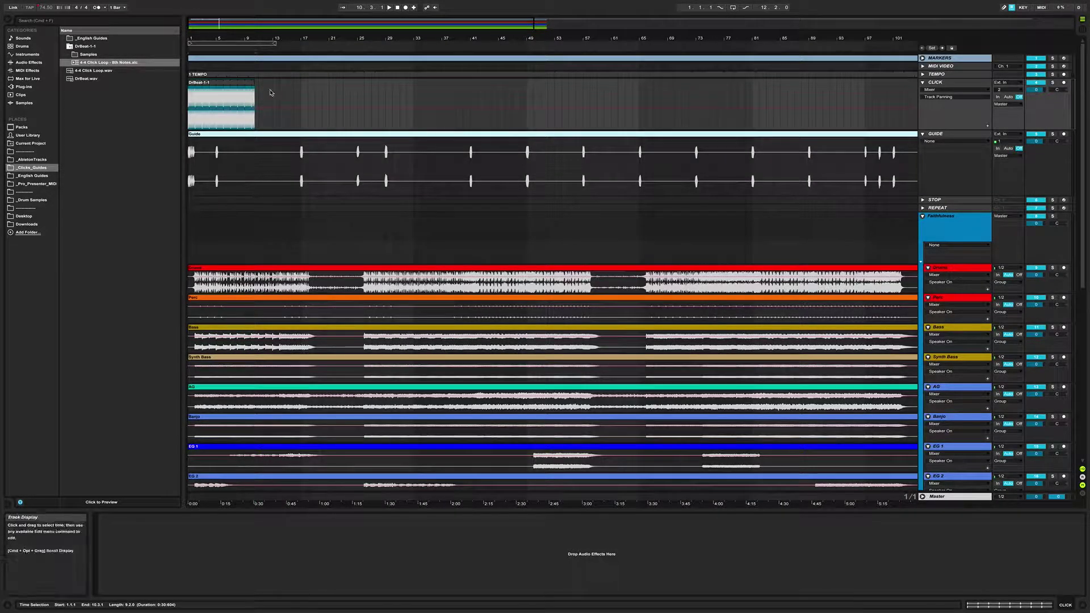
pyautogui.moveTo(252, 82); pyautogui.dragTo(943, 125)
pyautogui.press('-')
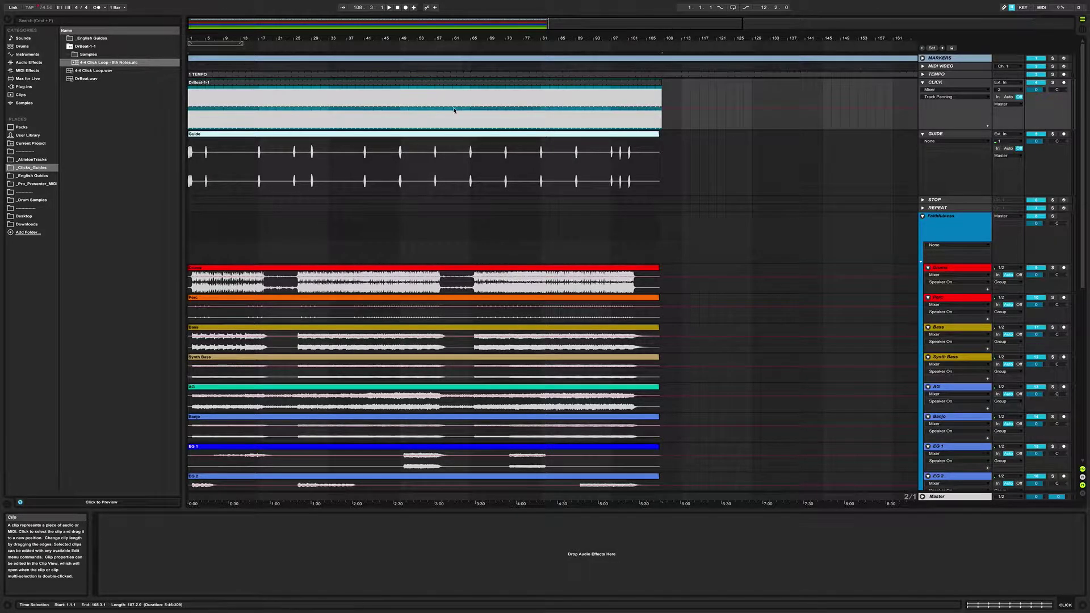
pyautogui.moveTo(661, 125); pyautogui.dragTo(637, 125)
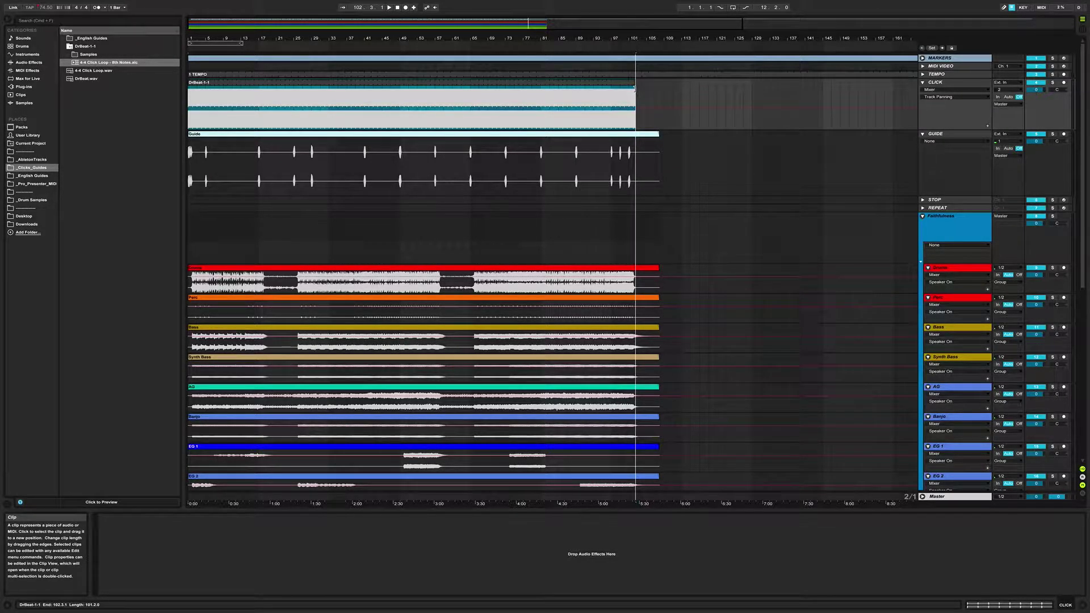
# Shorten the click clip on the CLICK track to end at 101.1.1 and play the end of the song.
pyautogui.click(636, 88)
pyautogui.press('+')
pyautogui.press('+')
pyautogui.press('+')
pyautogui.press('+')
pyautogui.hscroll(20, 624, 102)
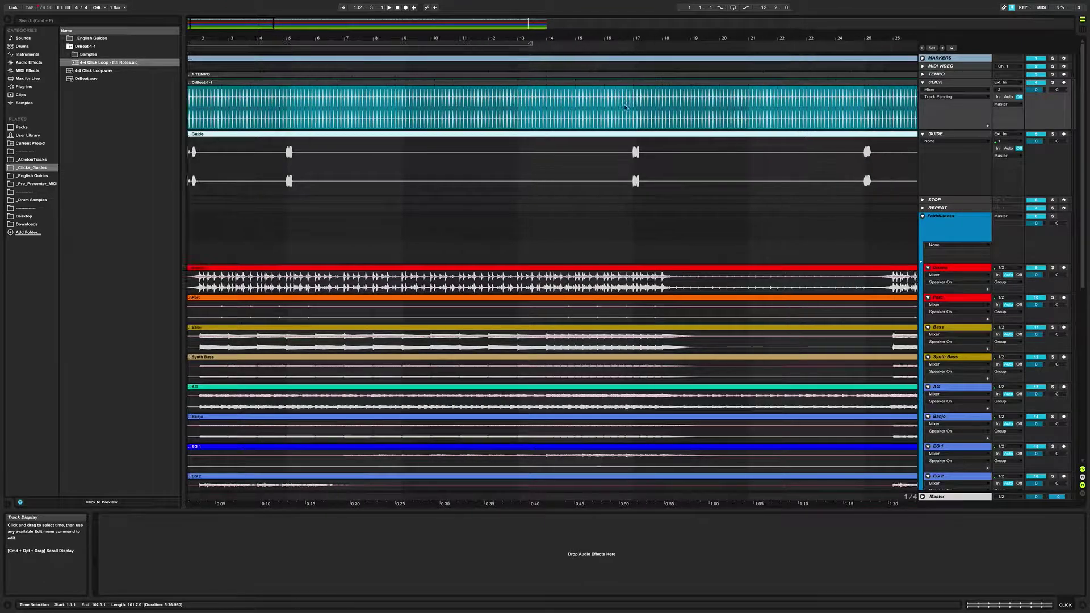
pyautogui.hscroll(-6, 596, 115)
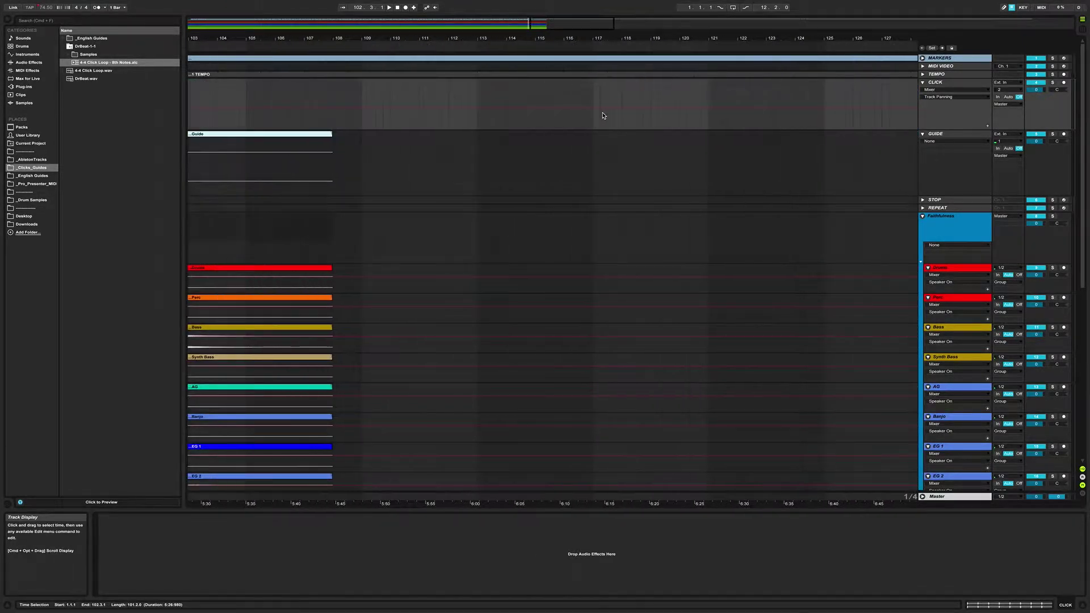
pyautogui.moveTo(648, 80); pyautogui.dragTo(607, 82)
pyautogui.click(592, 91)
pyautogui.press('space')
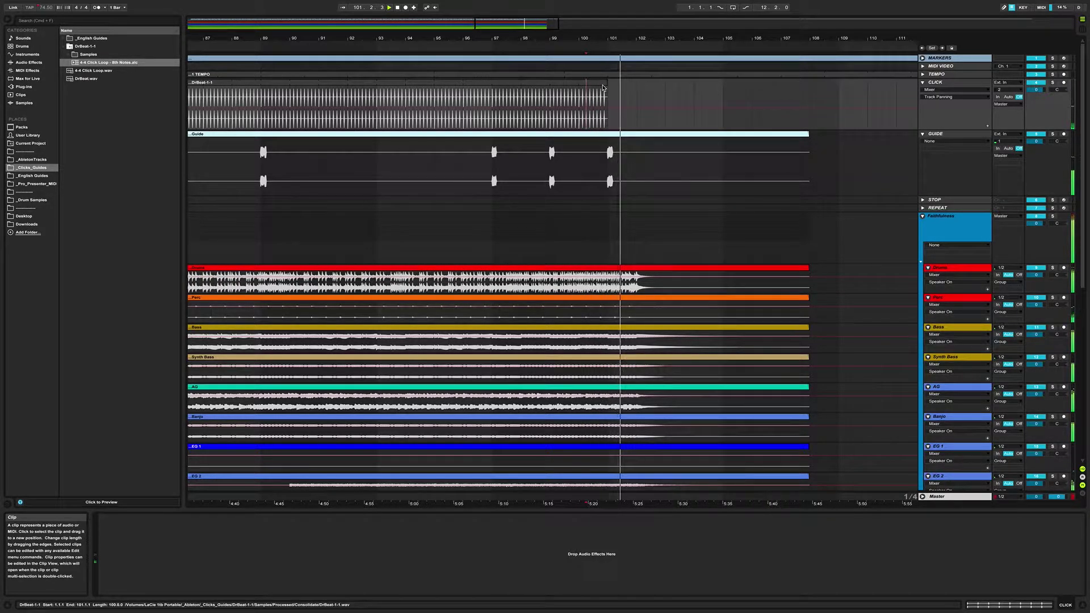
# Extend the click clip's end to 102.1.1 and play the last bar to check it against the song's ending.
pyautogui.moveTo(607, 89); pyautogui.dragTo(635, 91)
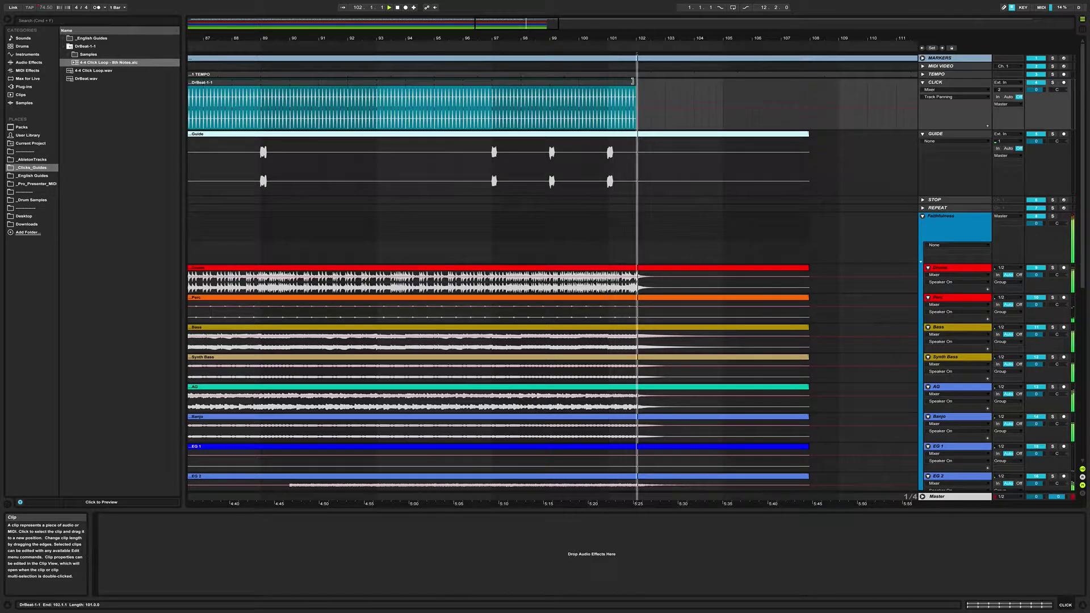
pyautogui.click(619, 103)
pyautogui.press('space')
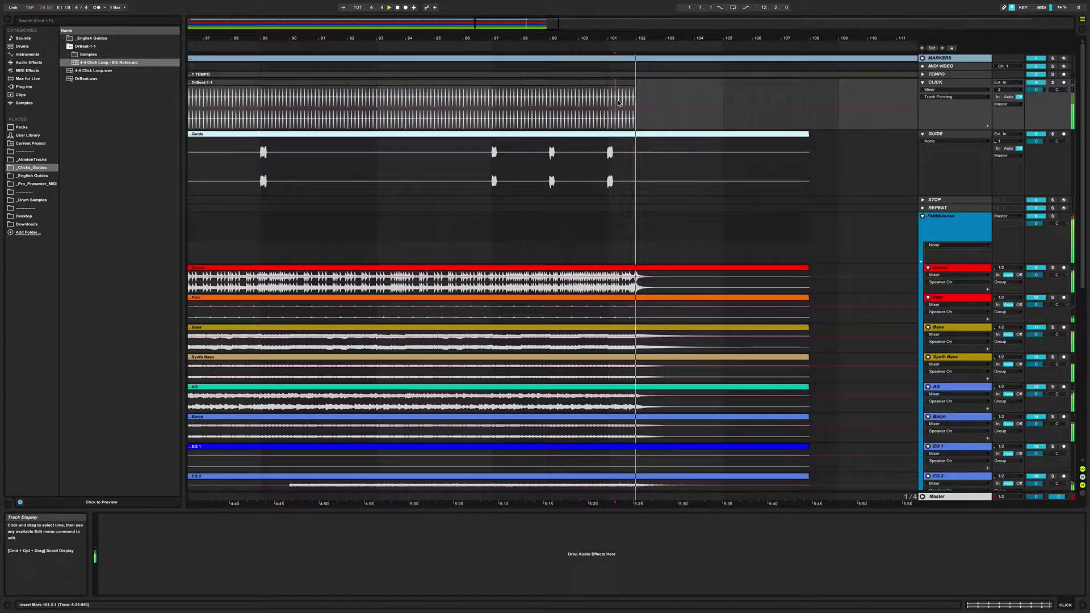
pyautogui.press('-')
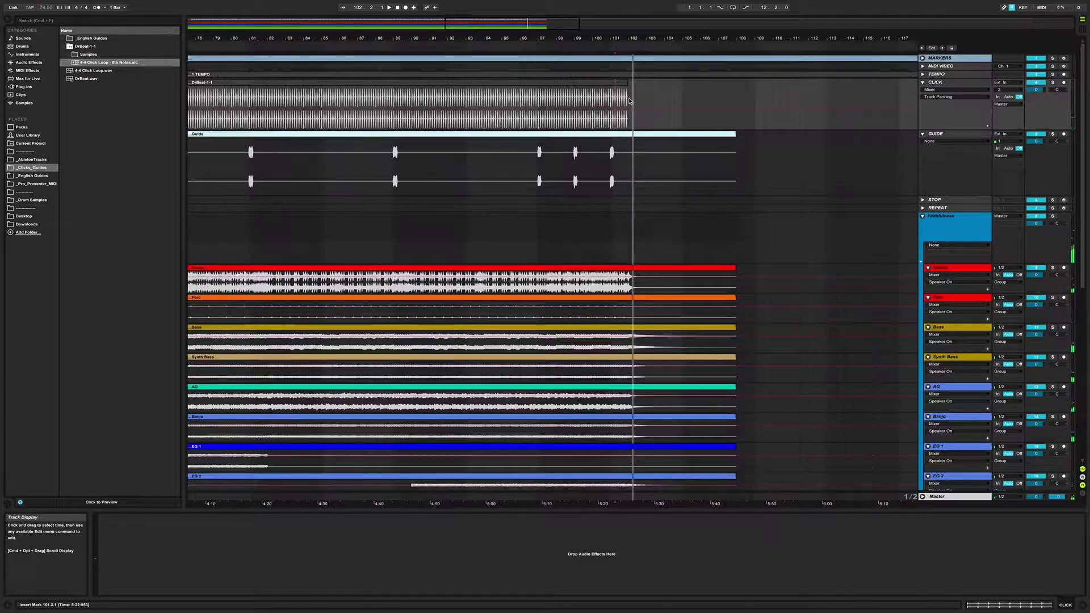
pyautogui.press('-')
pyautogui.press('-')
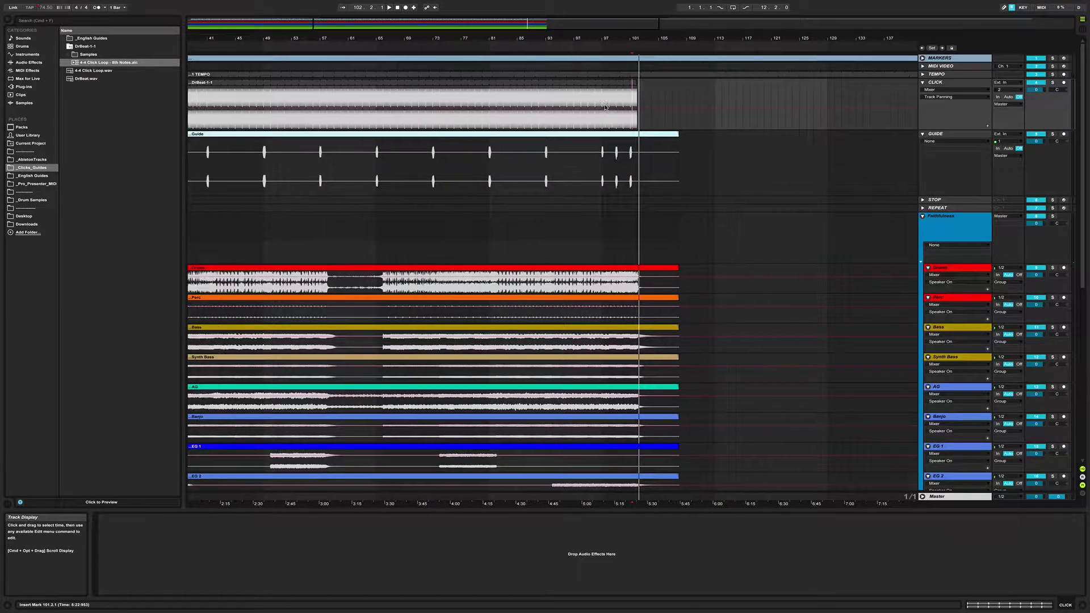
# Play the song from bar 1 to check the click against the guide and stems.
pyautogui.click(190, 96)
pyautogui.press('space')
pyautogui.press('+')
pyautogui.press('+')
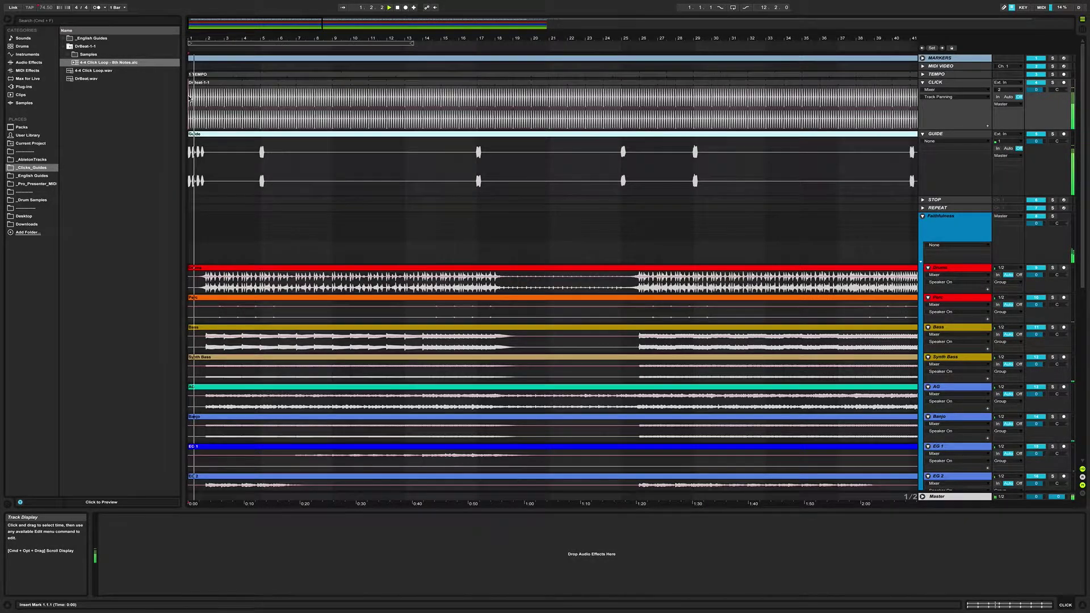
pyautogui.press('+')
pyautogui.scroll(-1, 232, 214)
pyautogui.scroll(2, 232, 214)
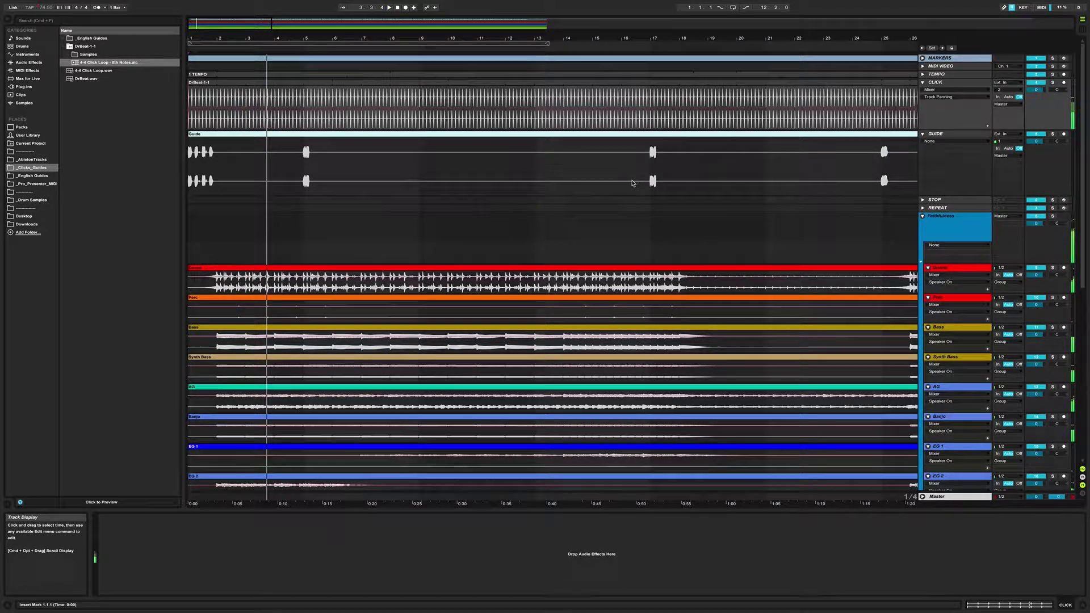
pyautogui.press('-')
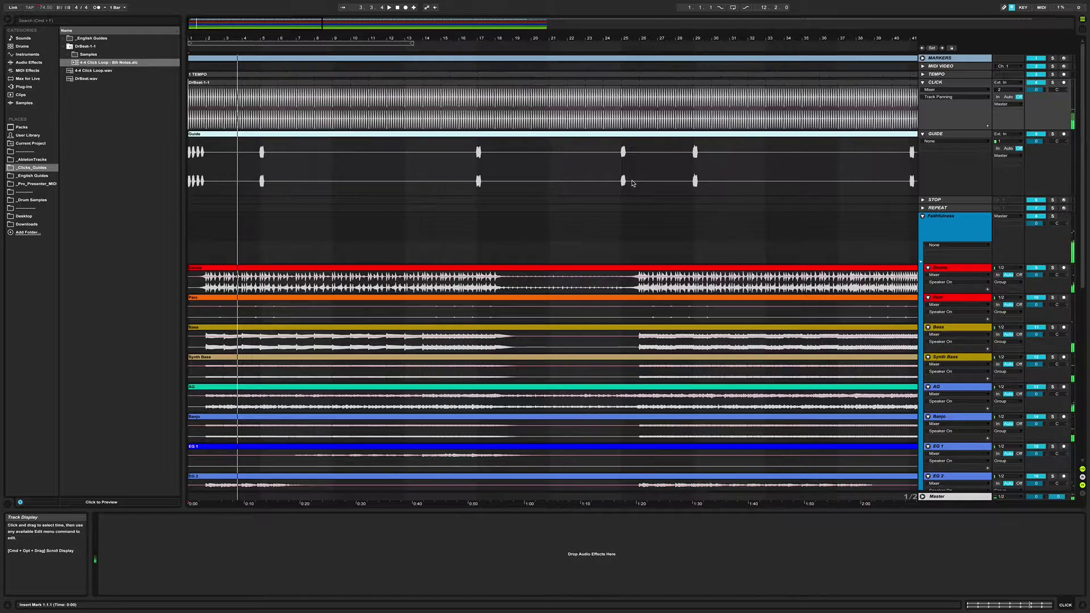
# Fold the Faithfulness group track and unfold it again.
pyautogui.click(256, 173)
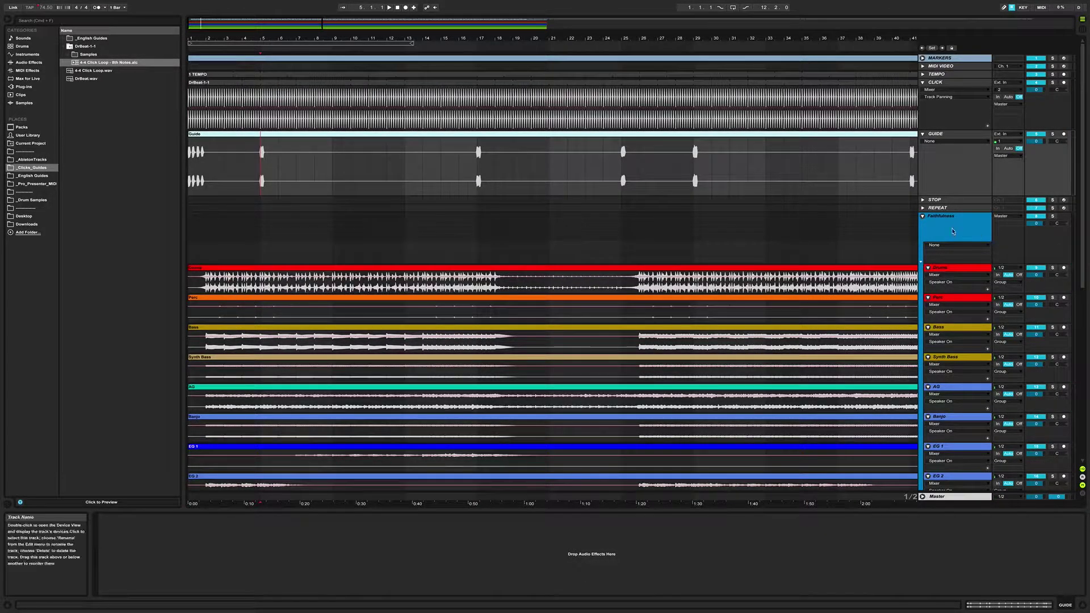
pyautogui.click(891, 258)
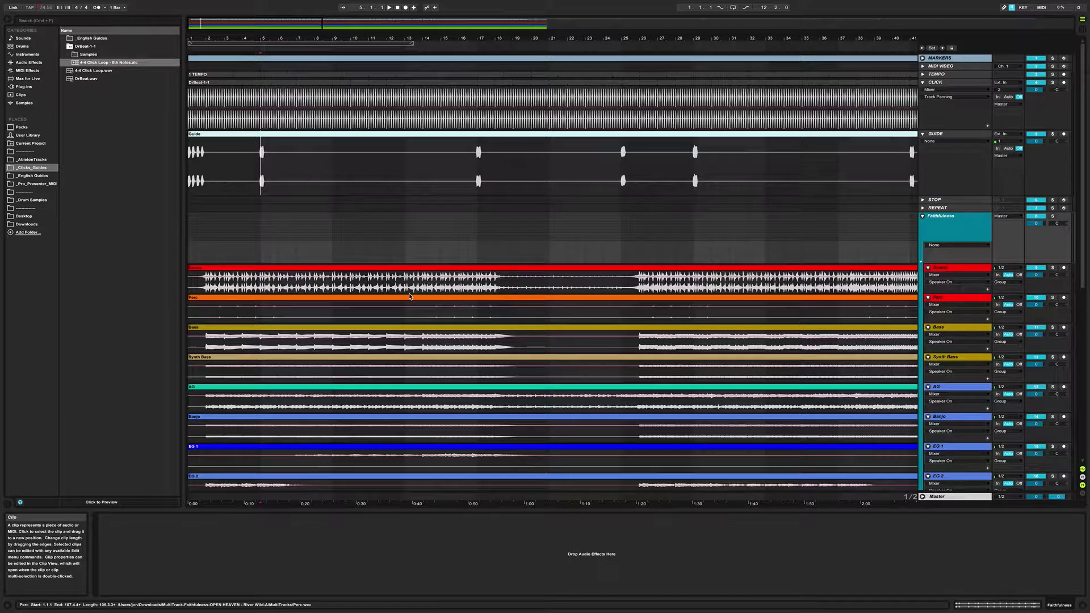
pyautogui.press('Left')
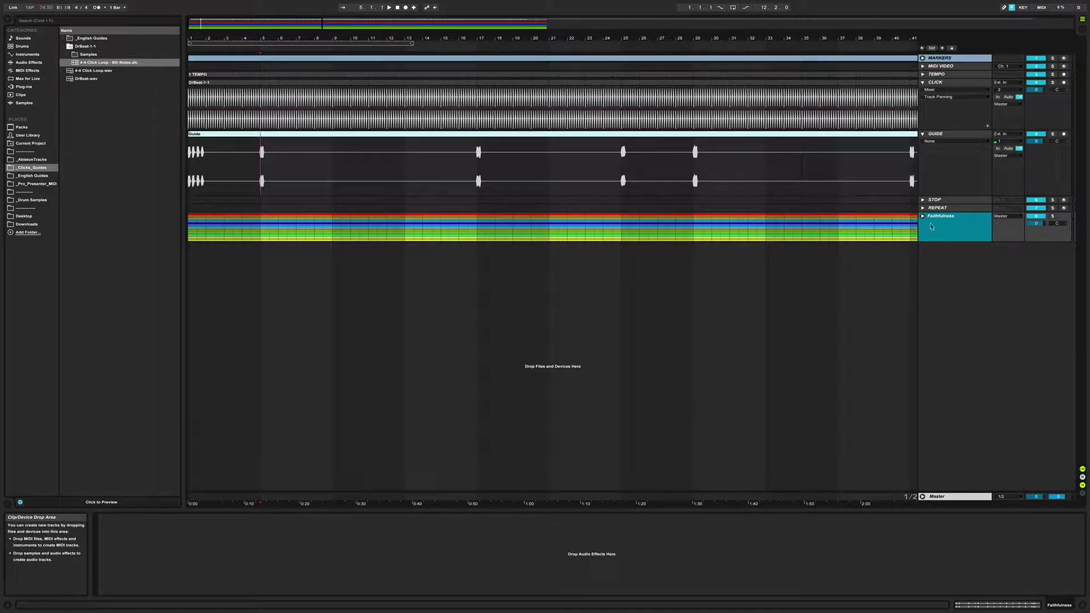
pyautogui.press('Right')
# Play the full arrangement from bar 75.
pyautogui.click(840, 304)
pyautogui.press('-')
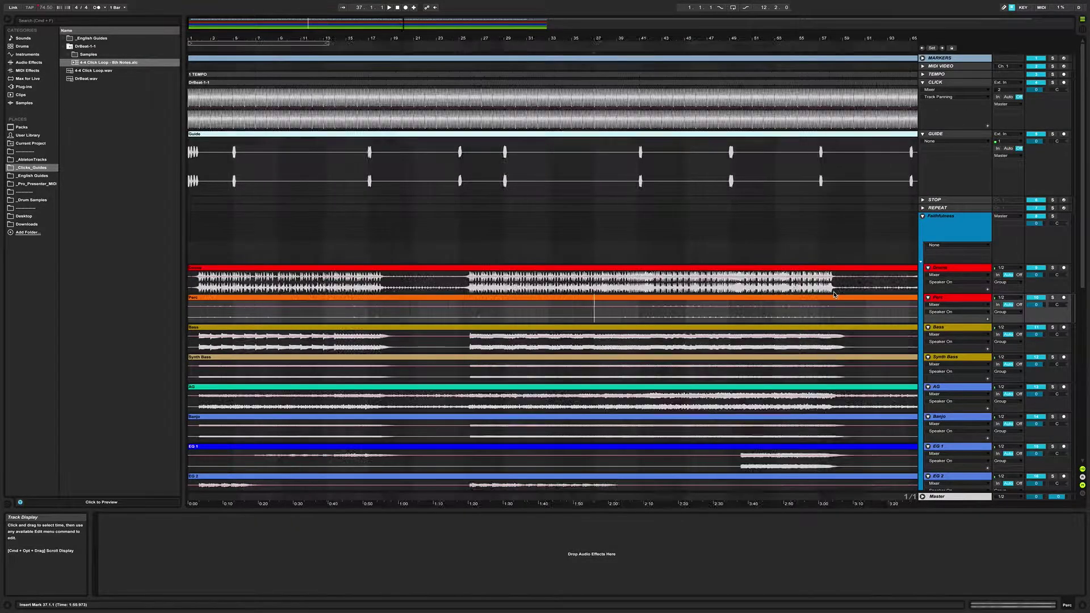
pyautogui.hscroll(10, 834, 293)
pyautogui.scroll(-5, 436, 221)
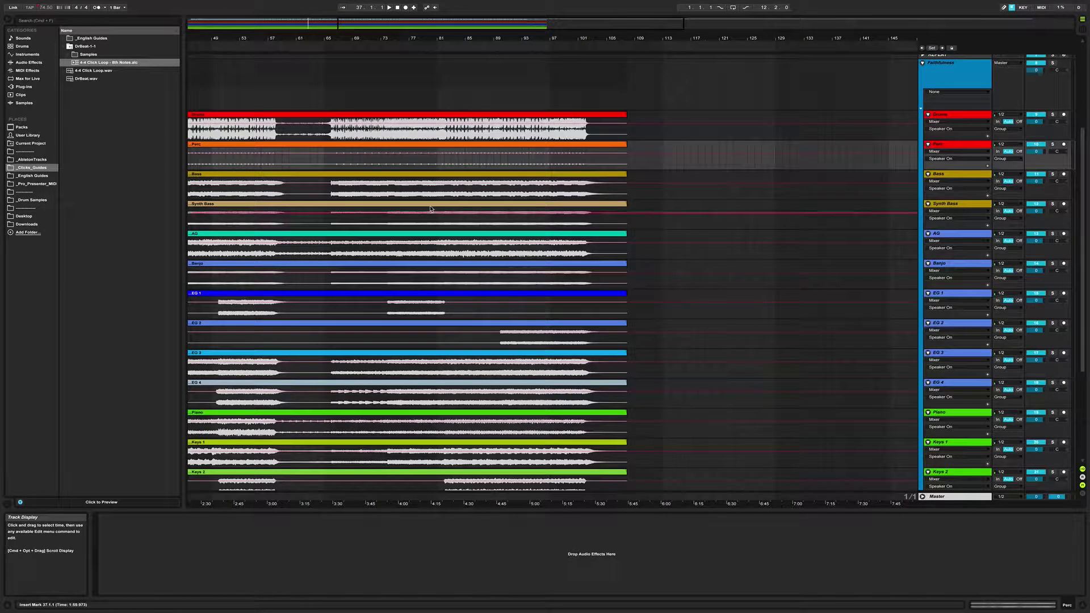
pyautogui.click(403, 191)
pyautogui.scroll(8, 394, 197)
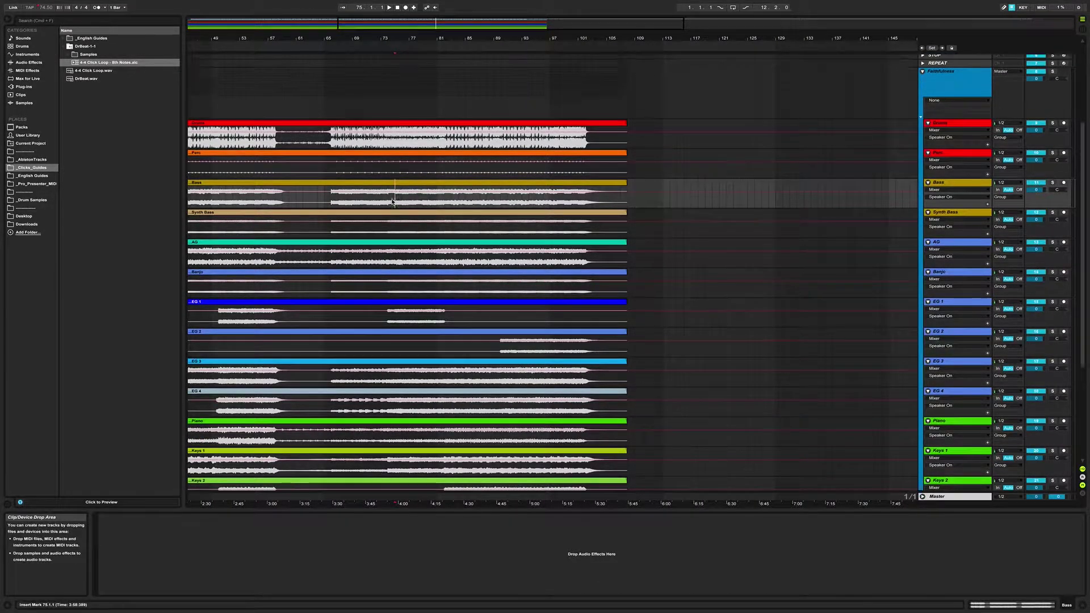
pyautogui.press('space')
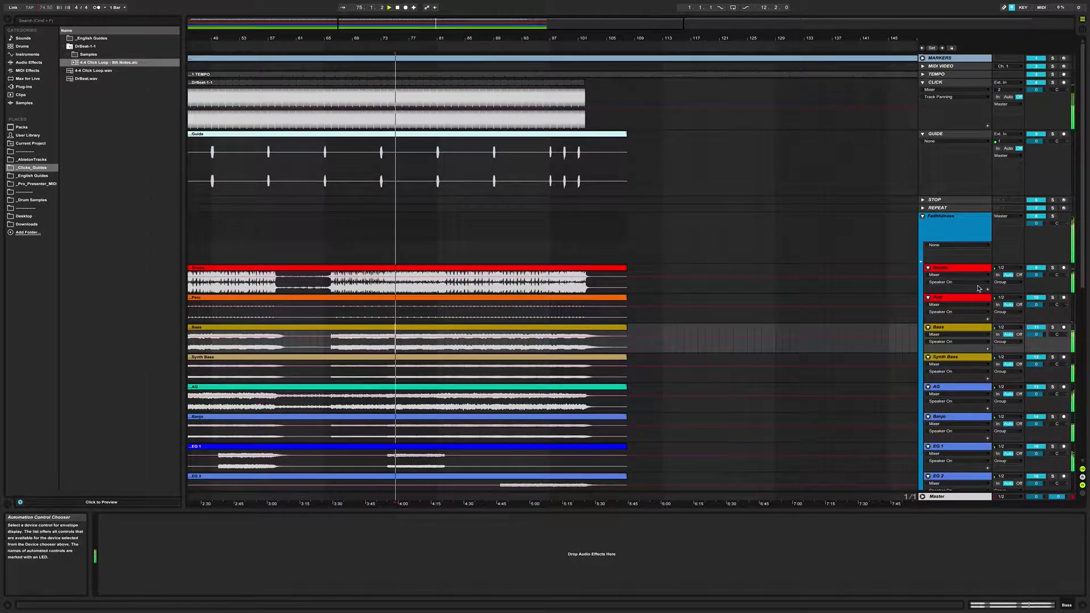
# Mute the Alto, Tenor, Tenor 2 and EG 1 to EG 4 tracks during playback.
pyautogui.scroll(-4, 879, 294)
pyautogui.scroll(-12, 882, 318)
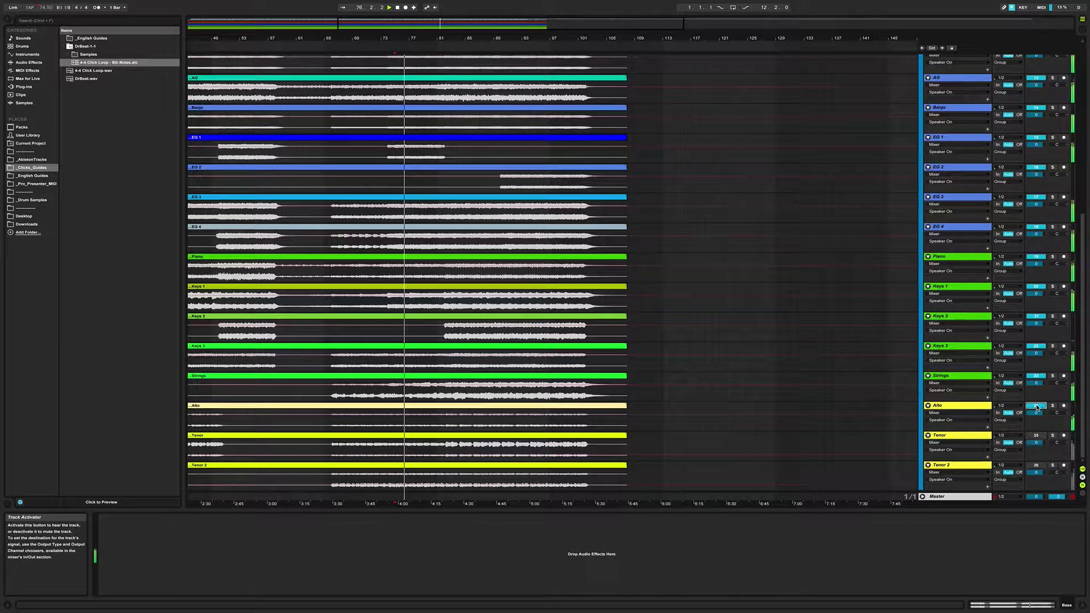
pyautogui.click(1036, 226)
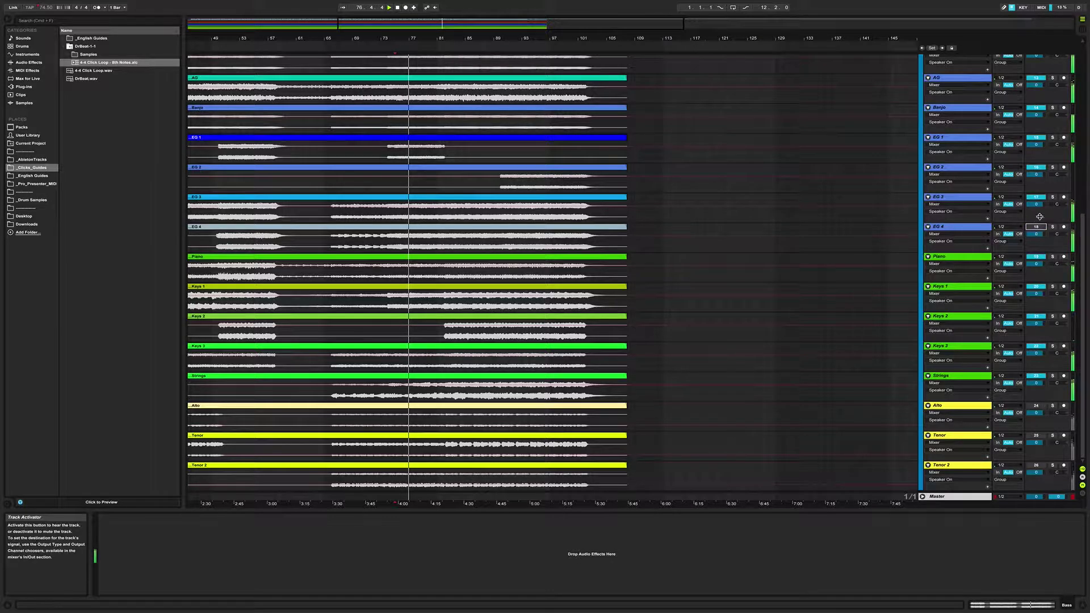
pyautogui.click(1036, 168)
pyautogui.click(1036, 137)
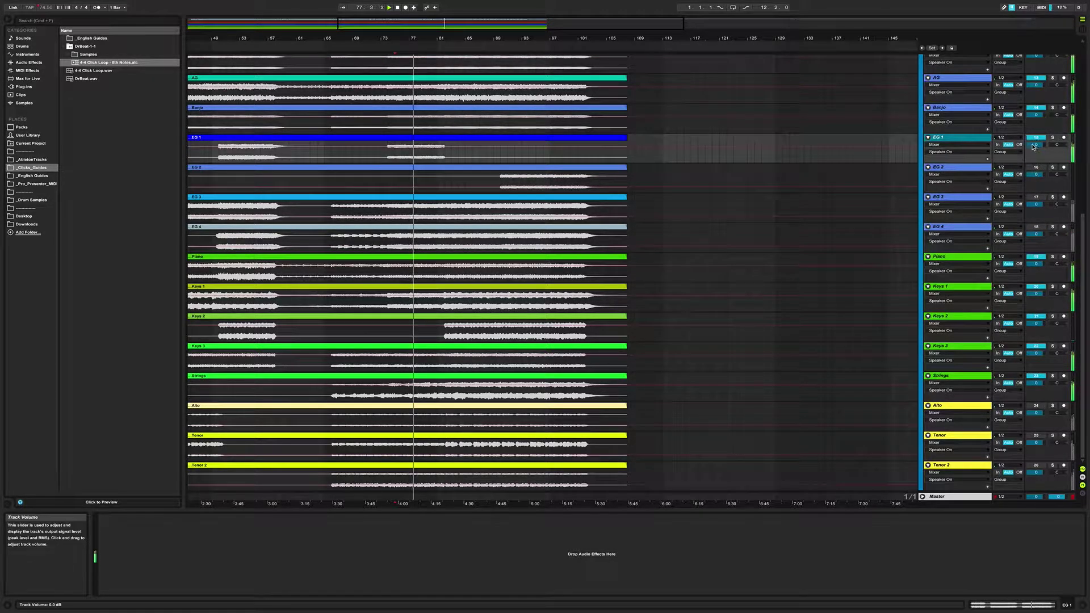
# Lower the AG track's volume and mute the AG, drums and Bass tracks.
pyautogui.moveTo(1042, 85); pyautogui.dragTo(1041, 93)
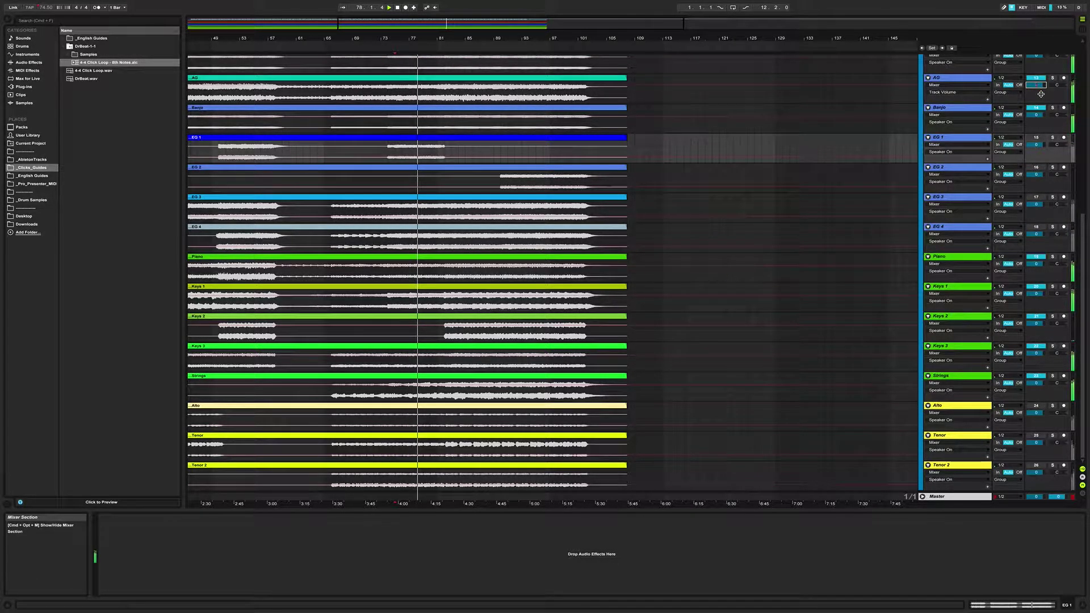
pyautogui.click(1037, 78)
pyautogui.scroll(5, 1018, 125)
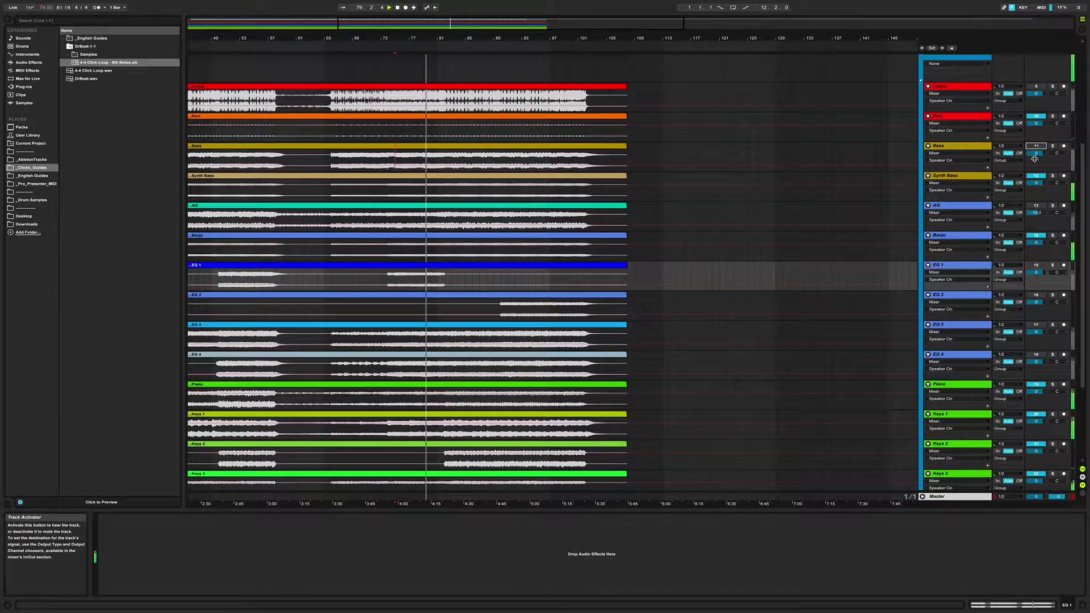
pyautogui.click(1035, 147)
# Solo the Piano track to hear it alone, turn the solo off and play from bar 2.
pyautogui.scroll(1, 1019, 167)
pyautogui.scroll(-6, 1020, 167)
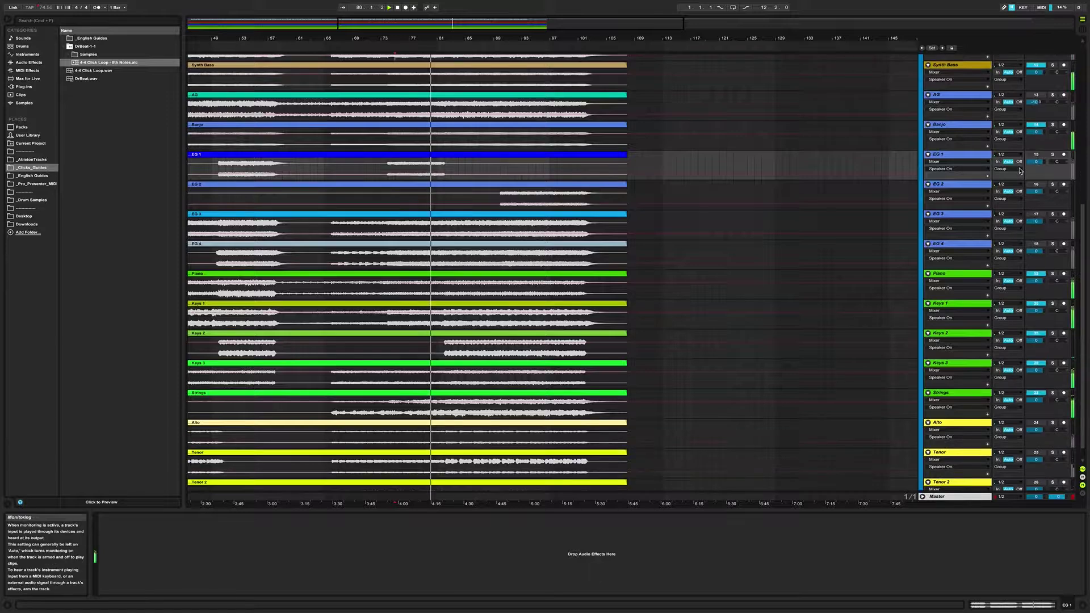
pyautogui.click(1052, 257)
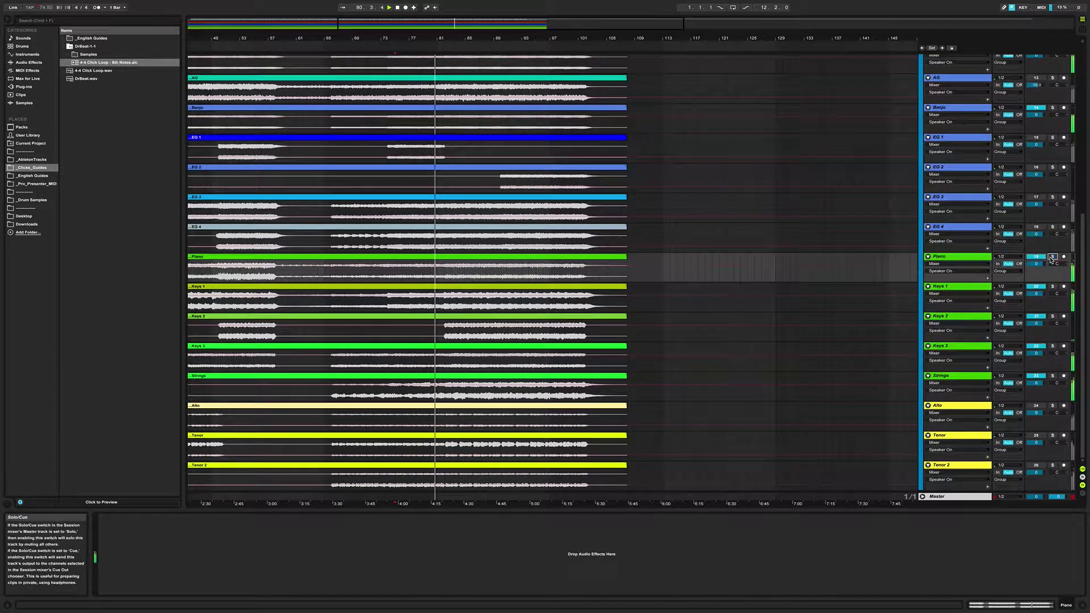
pyautogui.hscroll(-10, 416, 282)
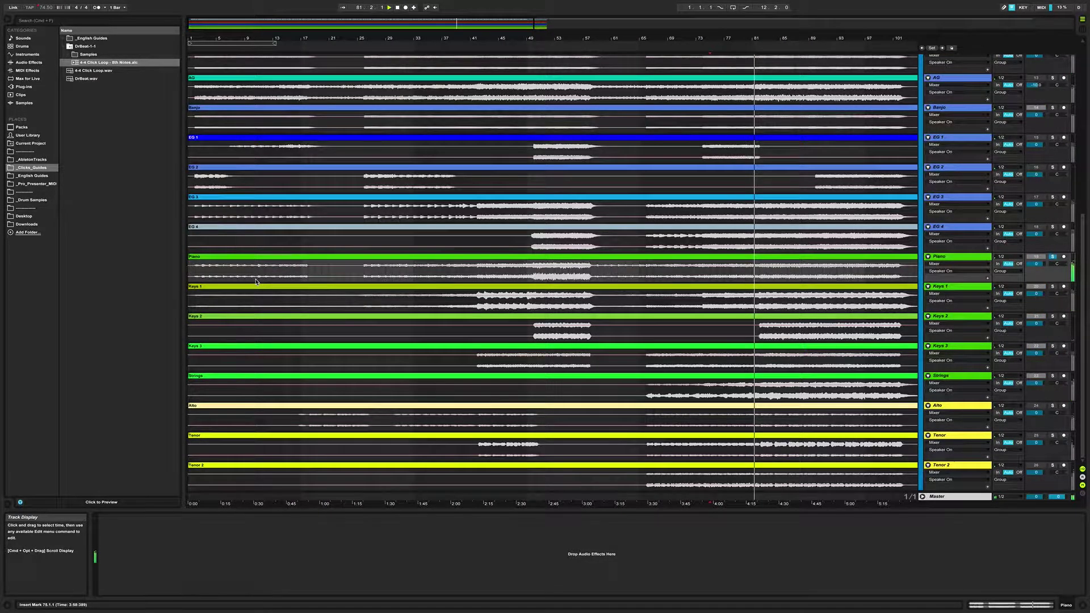
pyautogui.click(203, 39)
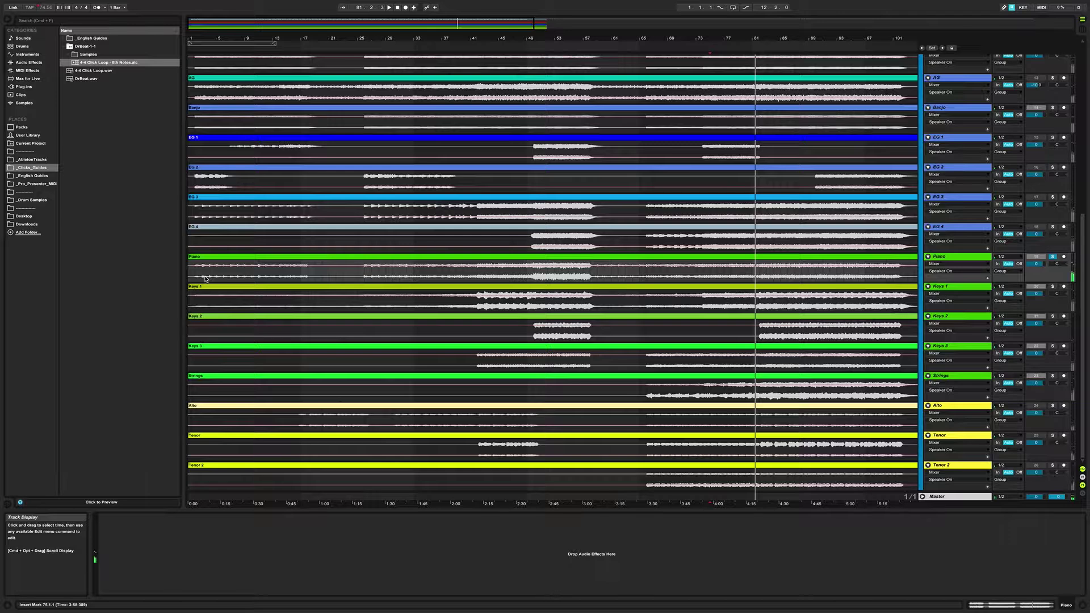
pyautogui.click(1051, 257)
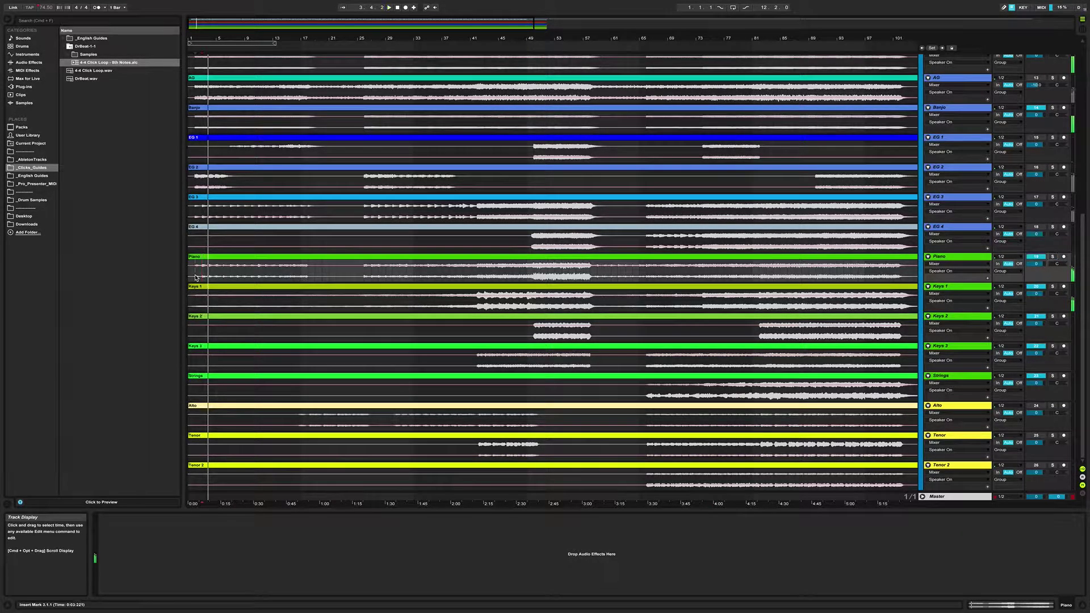
# Mute the Piano track and play the remaining stems from bar 53.
pyautogui.scroll(1, 298, 282)
pyautogui.scroll(10, 298, 282)
pyautogui.scroll(-6, 970, 314)
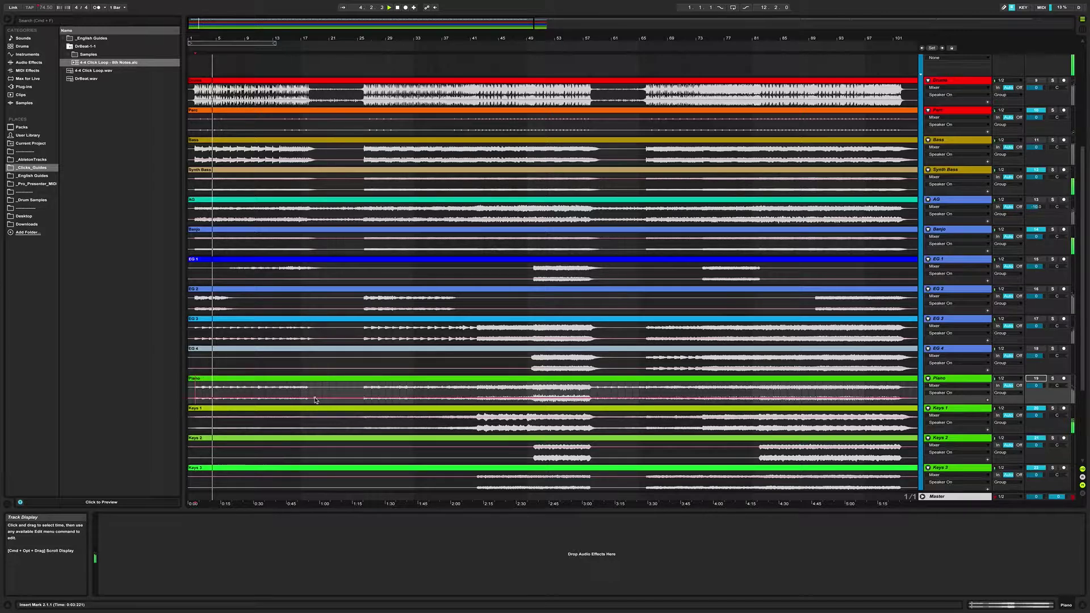
pyautogui.scroll(-5, 315, 400)
pyautogui.click(554, 278)
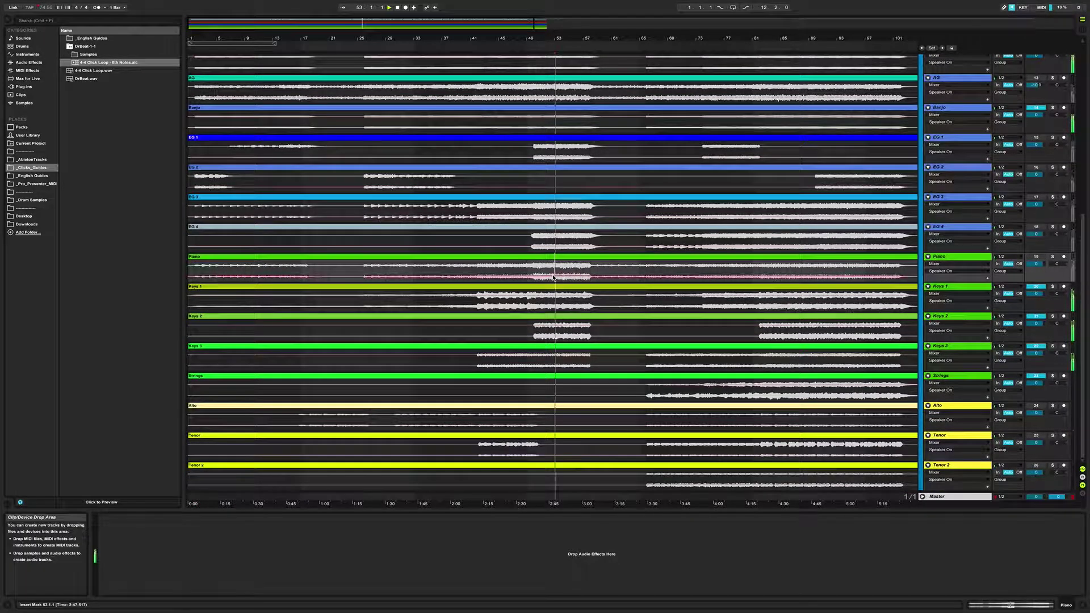
# Fold the Faithfulness group track and save the Live set.
pyautogui.scroll(5, 695, 262)
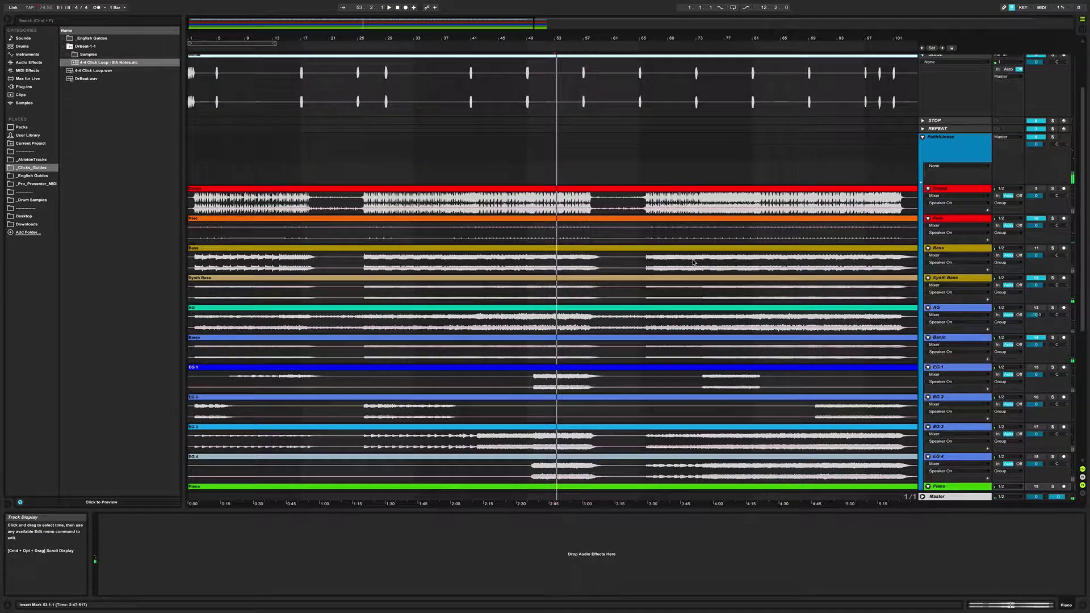
pyautogui.click(923, 137)
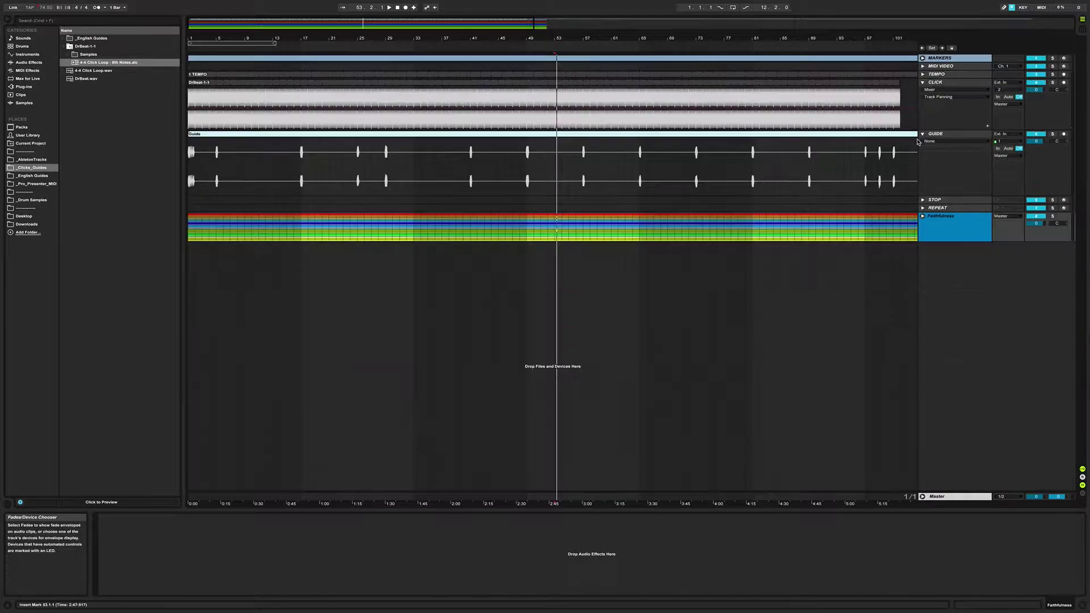
pyautogui.press('super+s')
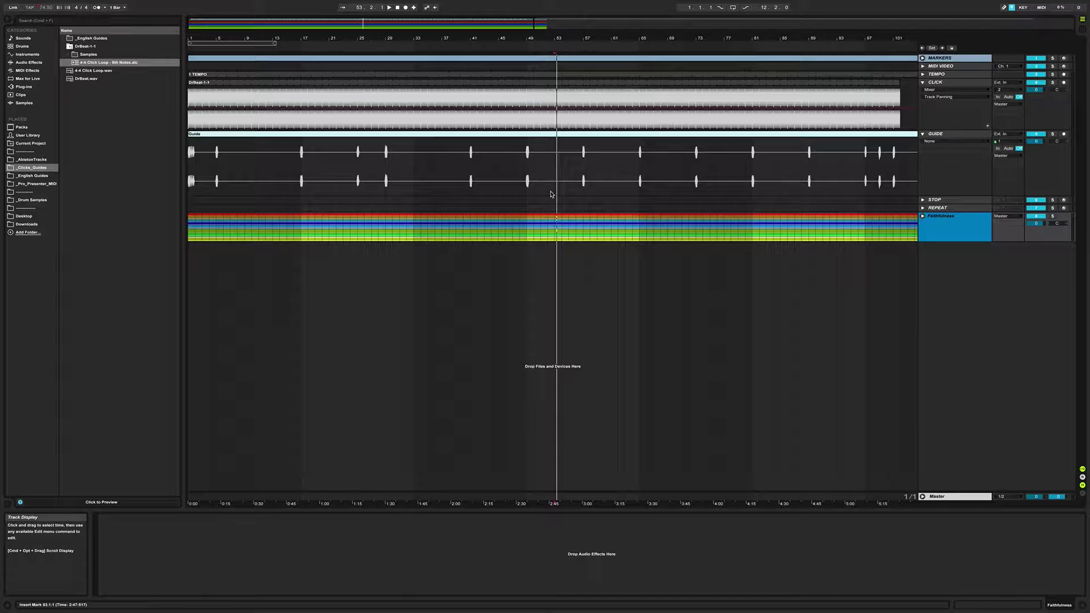
# Fold the CLICK track in the arrangement.
pyautogui.click(590, 181)
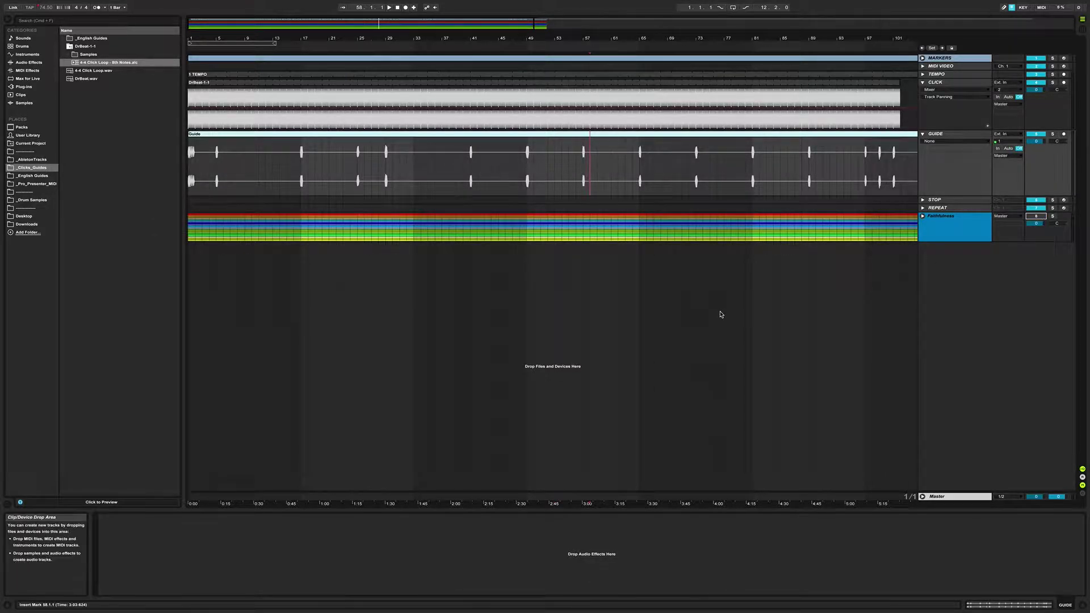
pyautogui.click(703, 227)
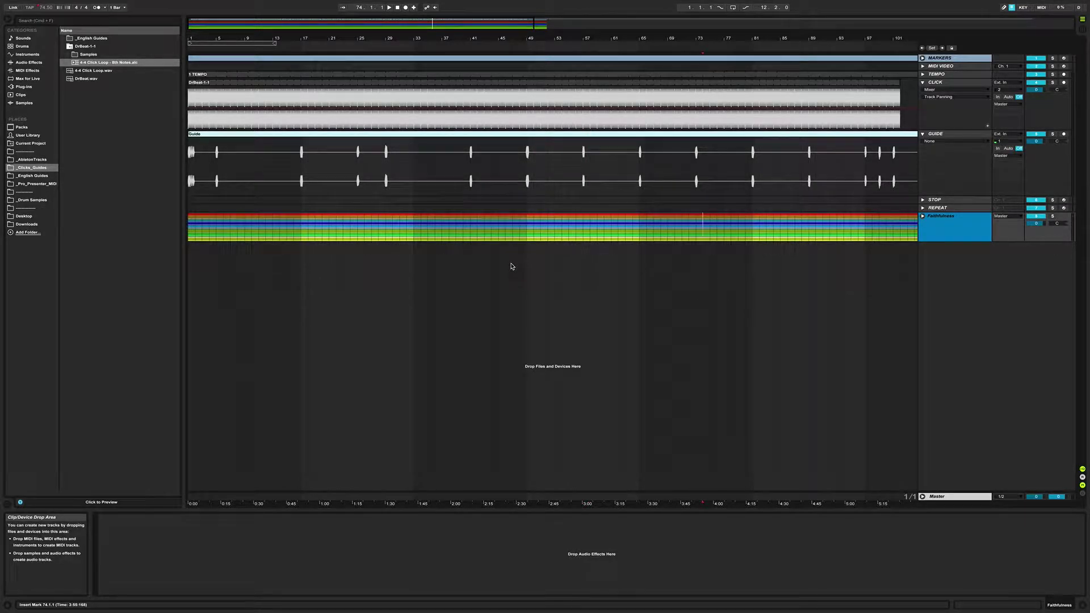
pyautogui.click(922, 83)
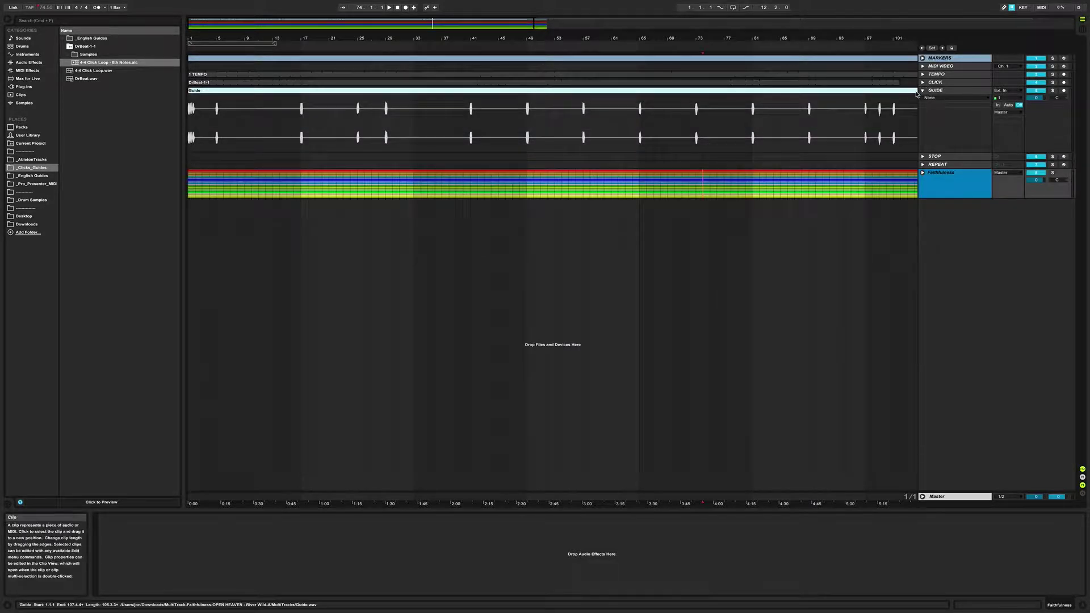
# Fold the GUIDE track and run Collect All and Save, copying files from elsewhere, other Projects, User Library and Factory Packs.
pyautogui.click(922, 90)
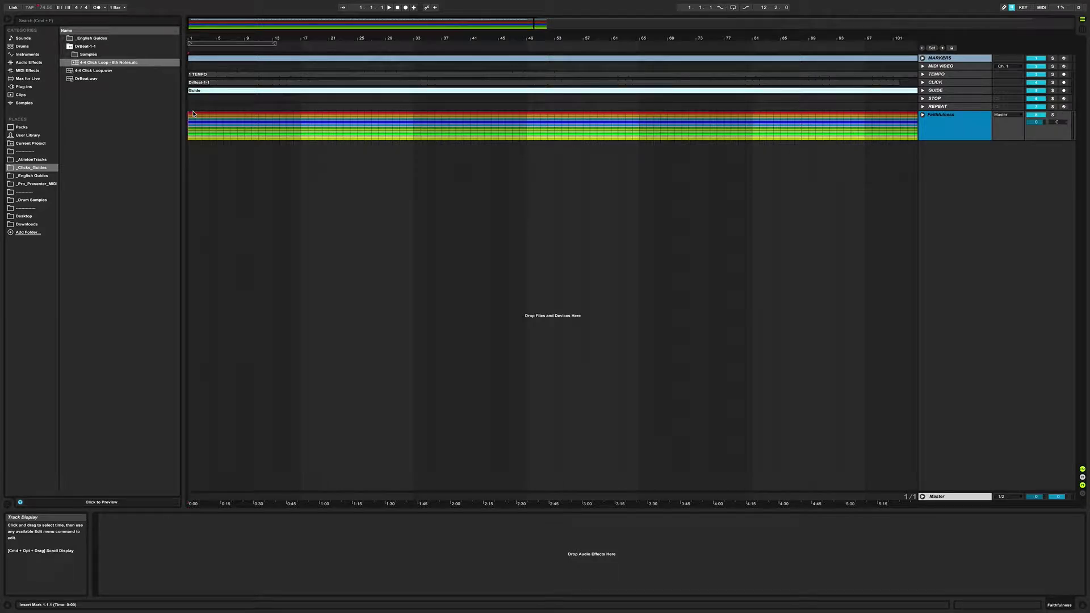
pyautogui.click(47, 4)
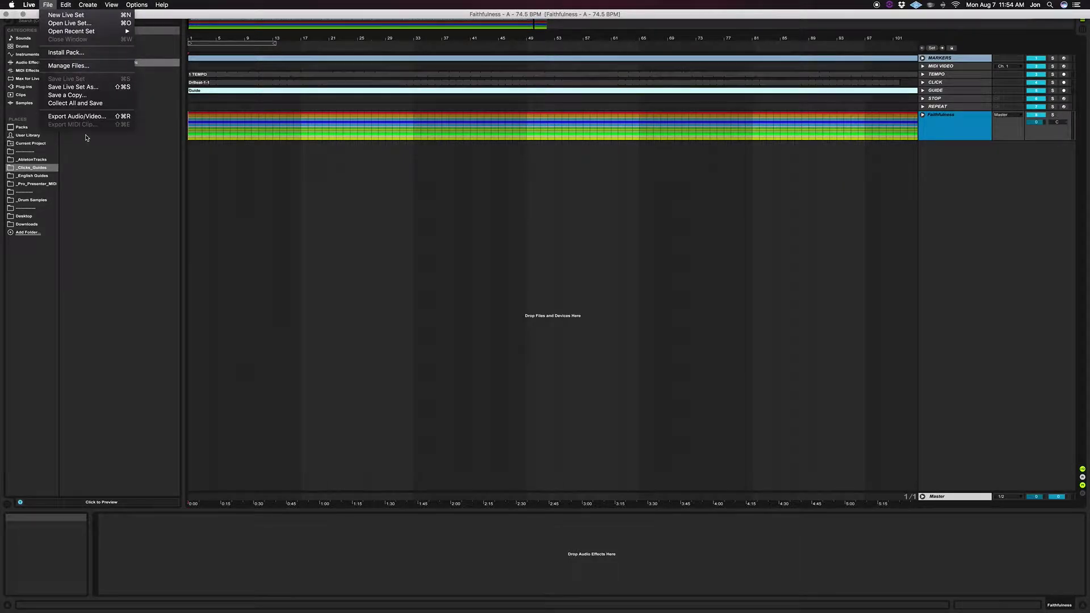
pyautogui.click(88, 104)
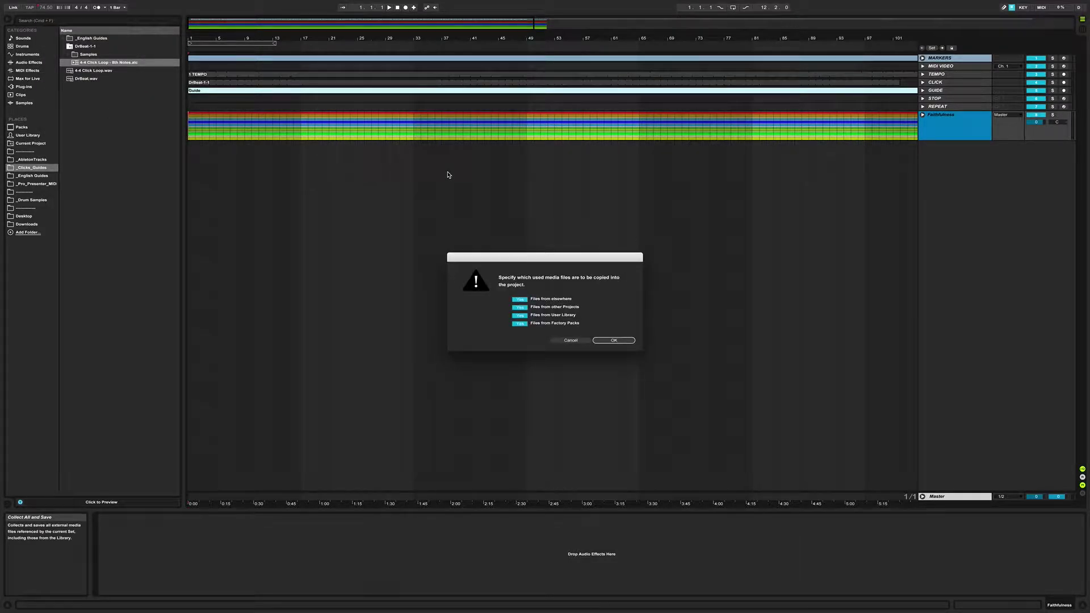
pyautogui.press('Return')
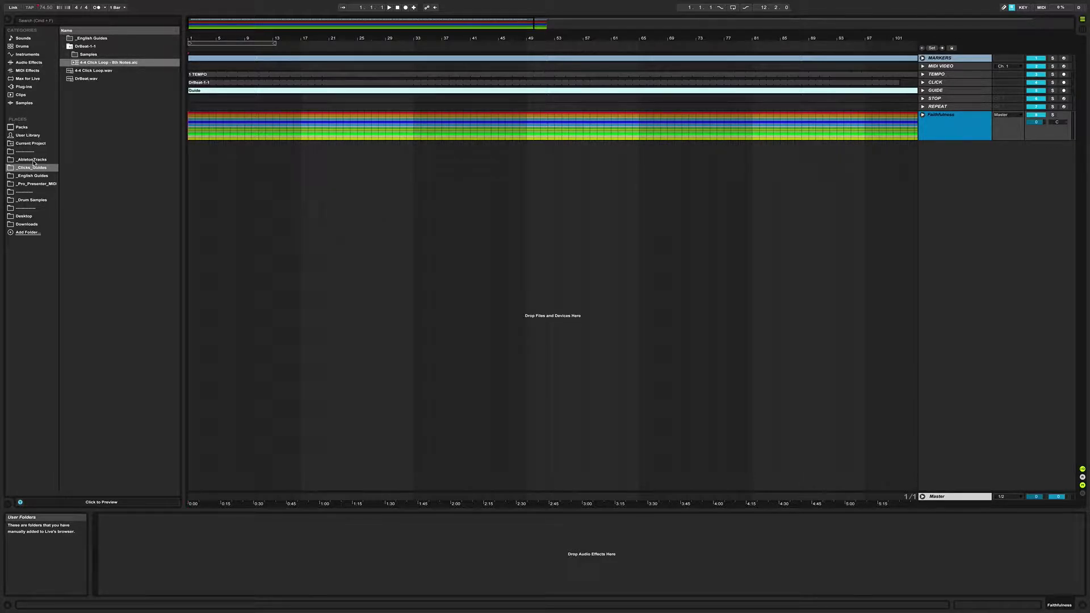
# Unfold the MARKERS and GUIDE tracks to show the guide cues in the opening bars.
pyautogui.click(923, 57)
pyautogui.click(923, 112)
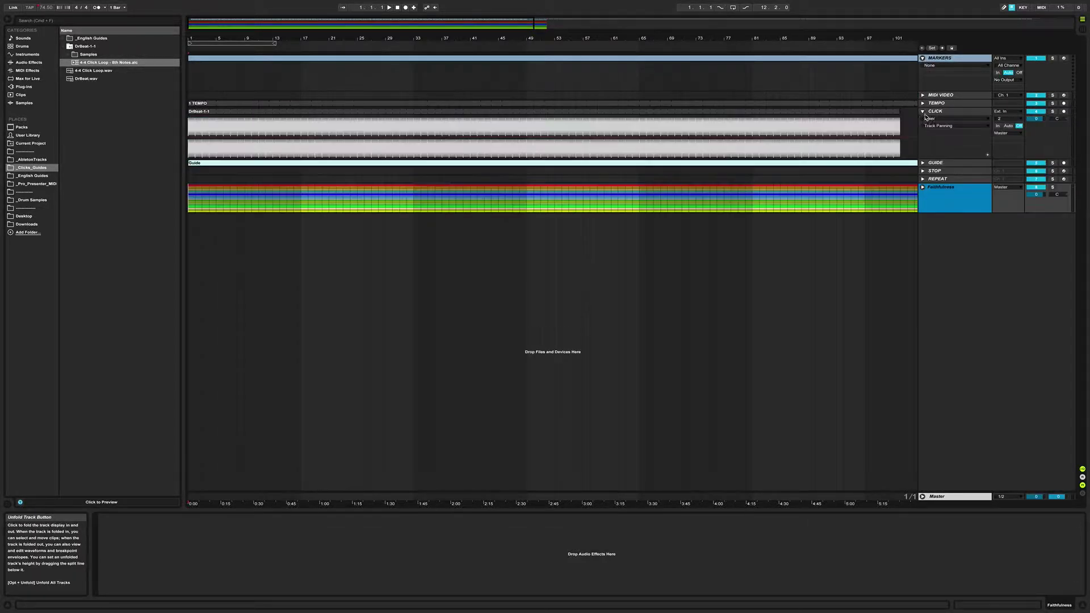
pyautogui.click(923, 112)
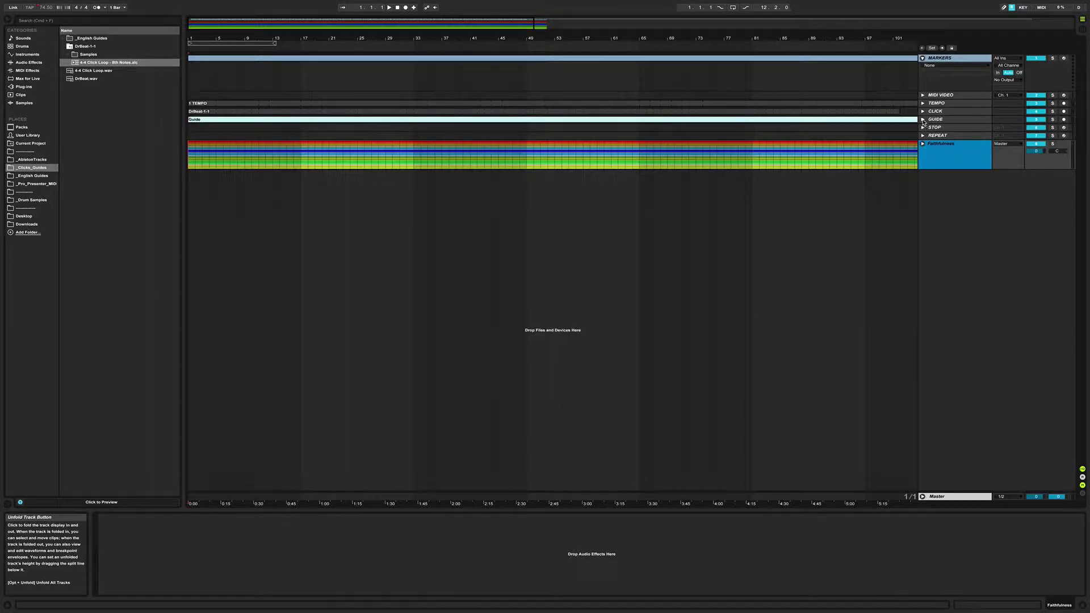
pyautogui.click(922, 120)
pyautogui.click(199, 149)
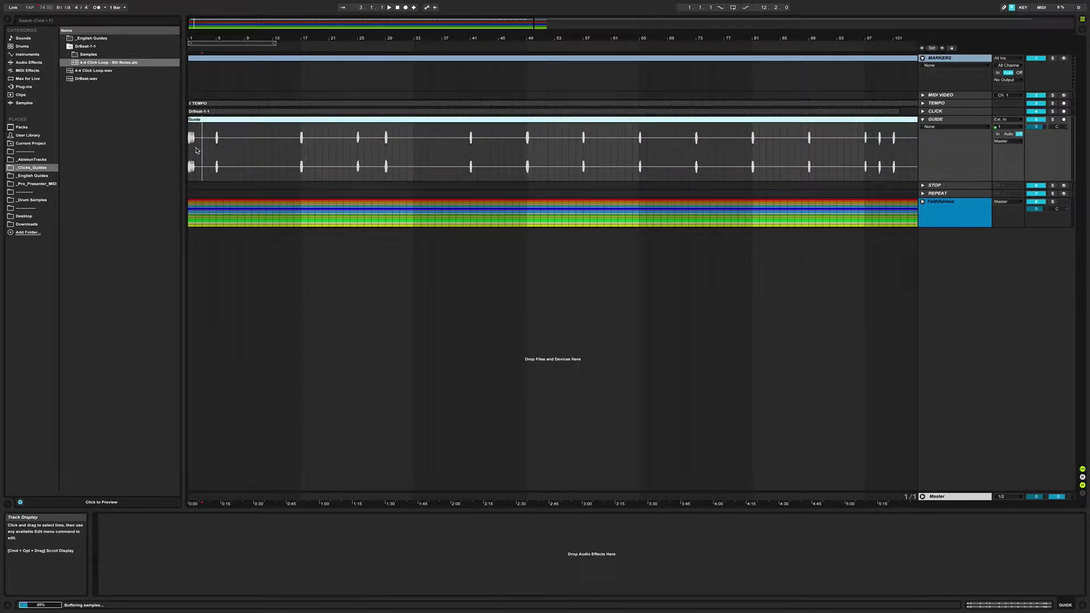
pyautogui.press('+')
pyautogui.press('+')
pyautogui.hscroll(-5, 216, 147)
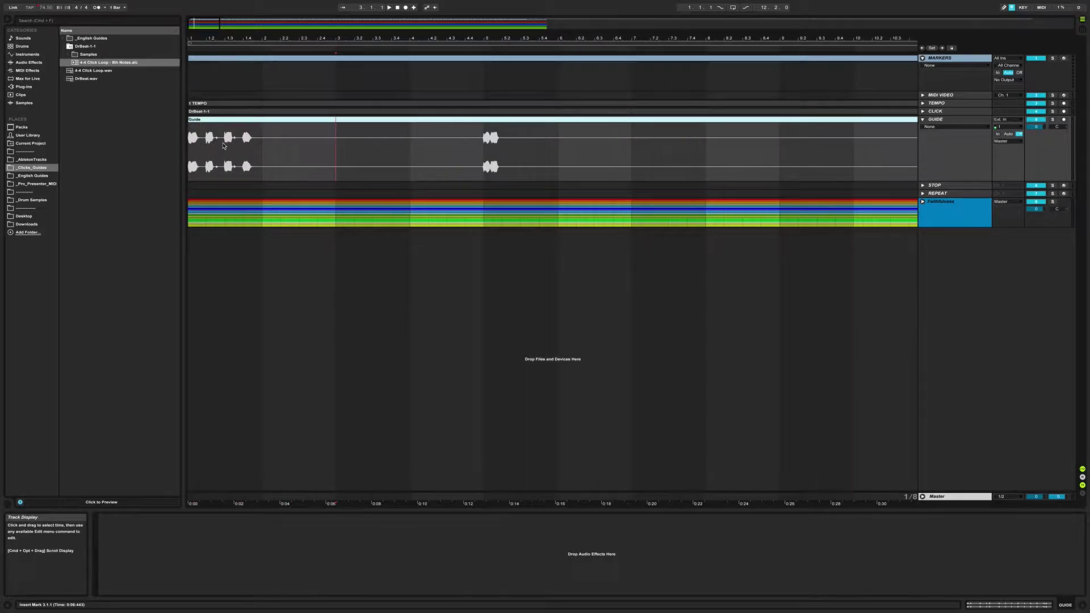
# Make the MARKERS track taller, split its clip at bar 2 and name the first section Count In.
pyautogui.moveTo(192, 62); pyautogui.dragTo(255, 62)
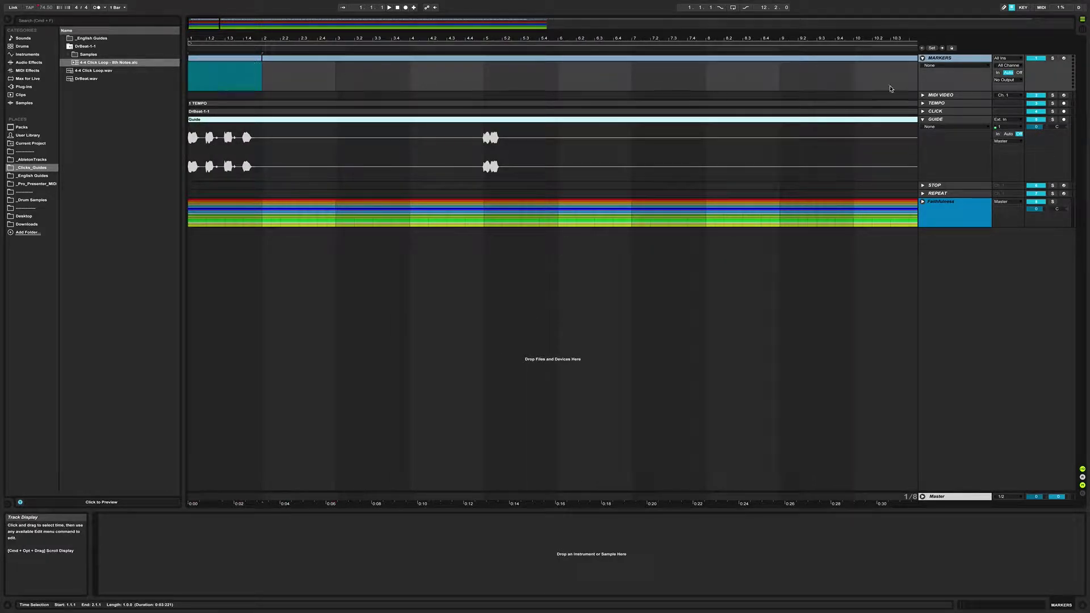
pyautogui.moveTo(928, 89); pyautogui.dragTo(929, 126)
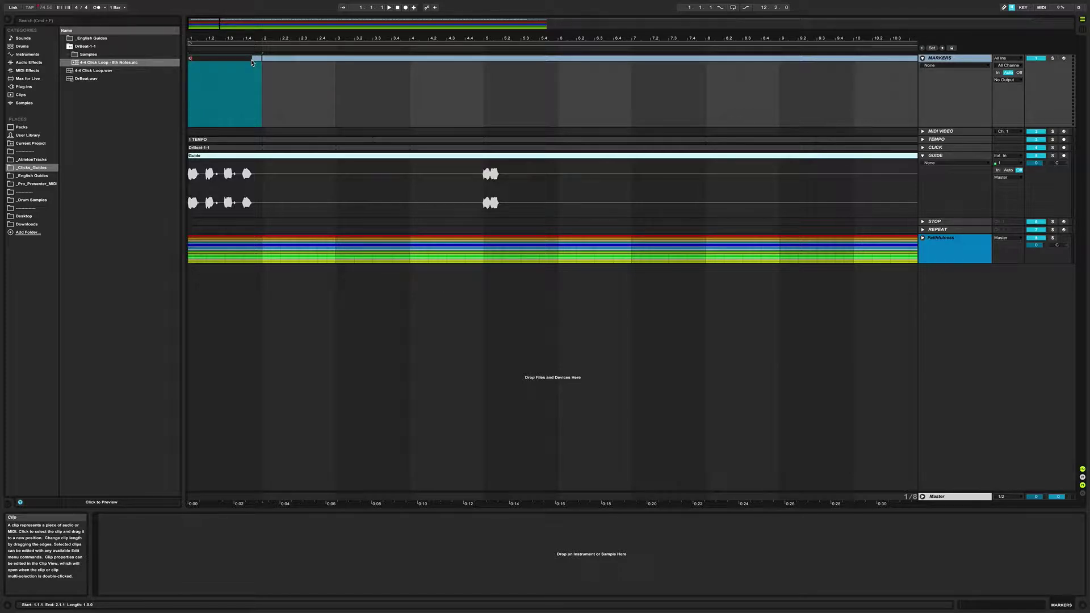
pyautogui.click(480, 89)
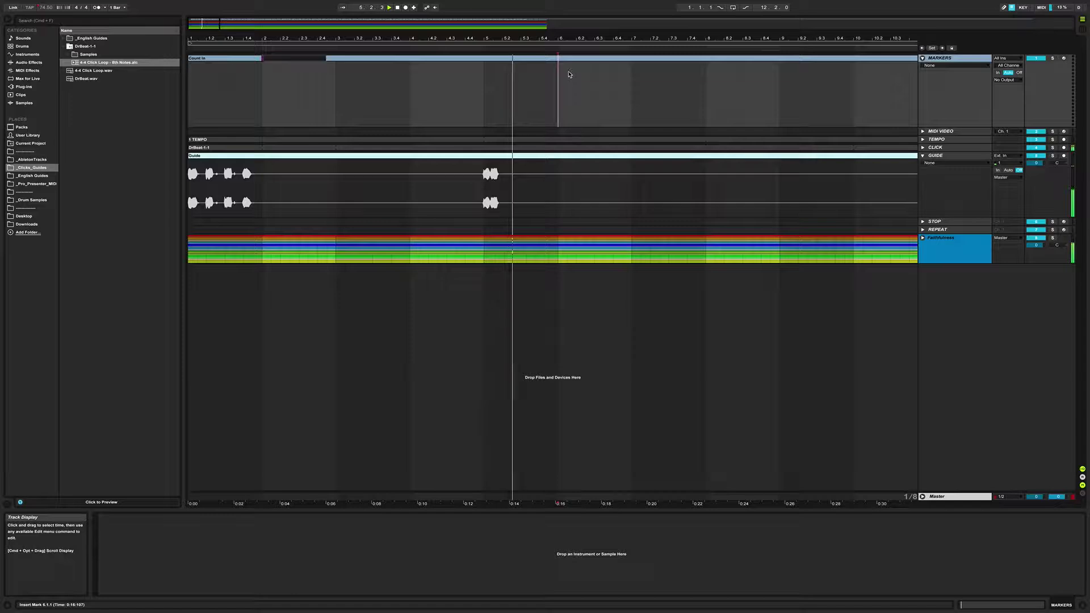
# Split the MARKERS clip at bar 6, naming the section from bar 6 Verse and the one from bar 2 Intro.
pyautogui.click(551, 83)
pyautogui.click(550, 85)
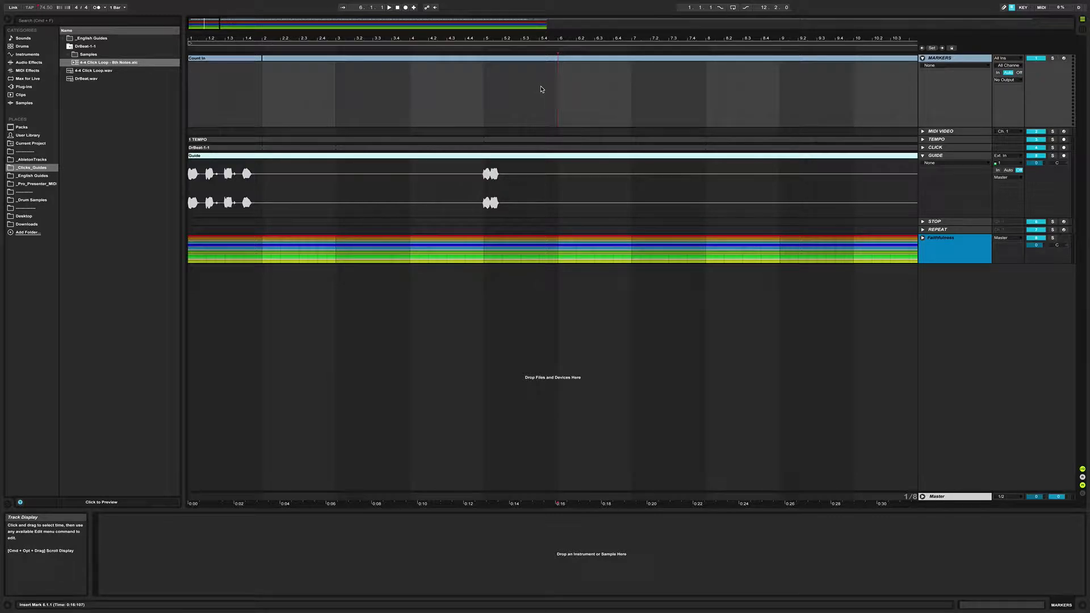
pyautogui.click(521, 88)
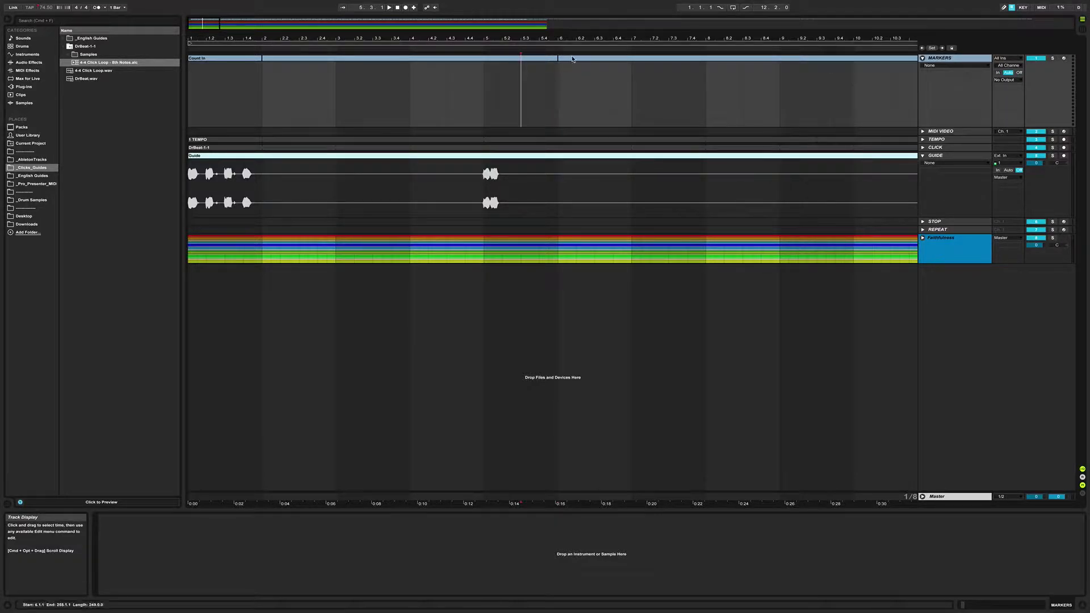
pyautogui.click(568, 66)
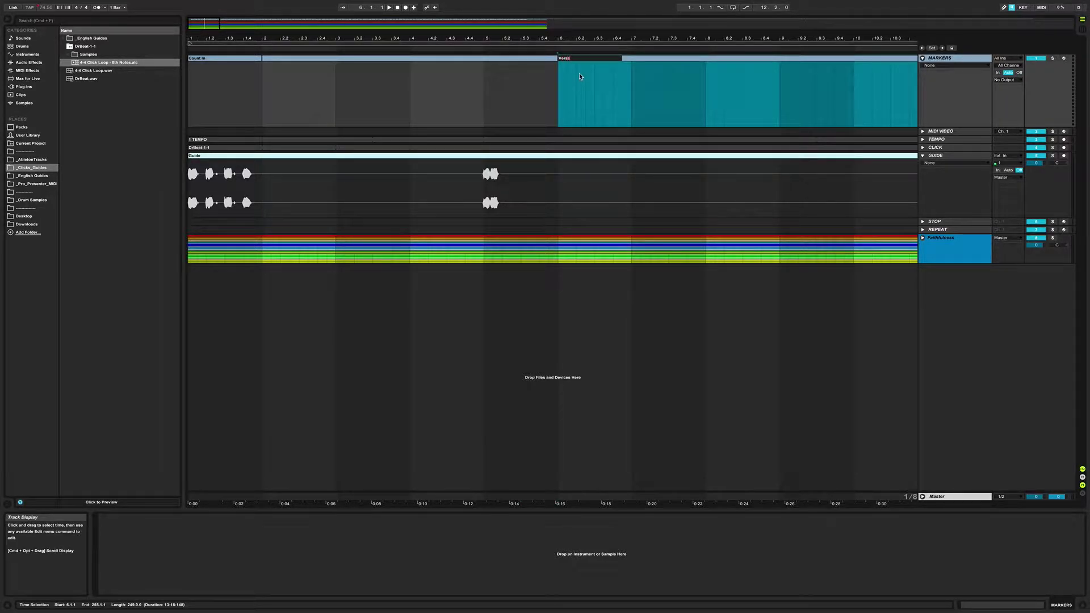
pyautogui.click(538, 63)
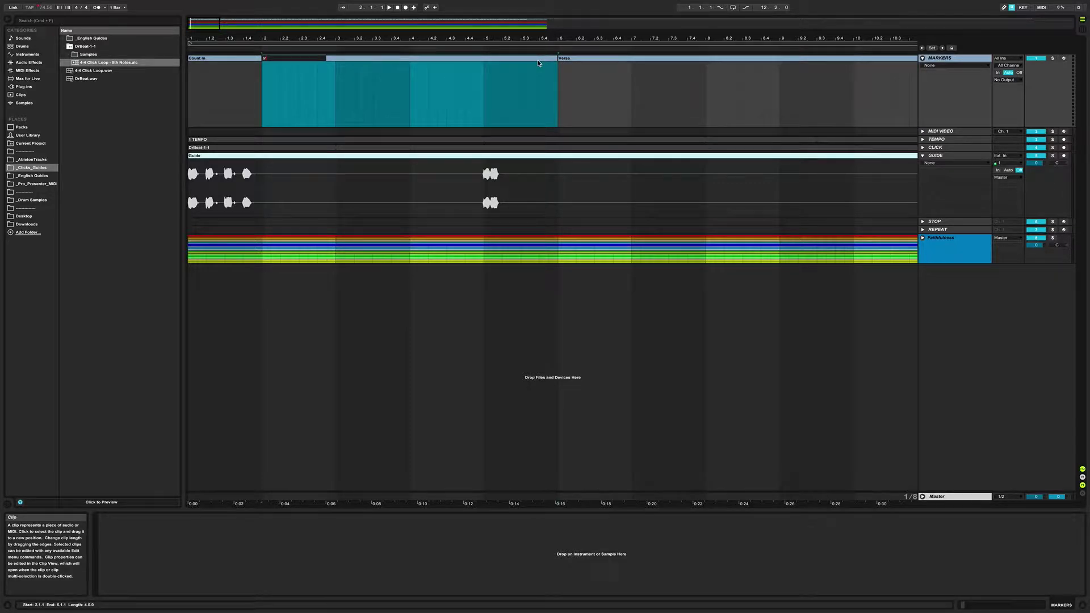
pyautogui.click(567, 90)
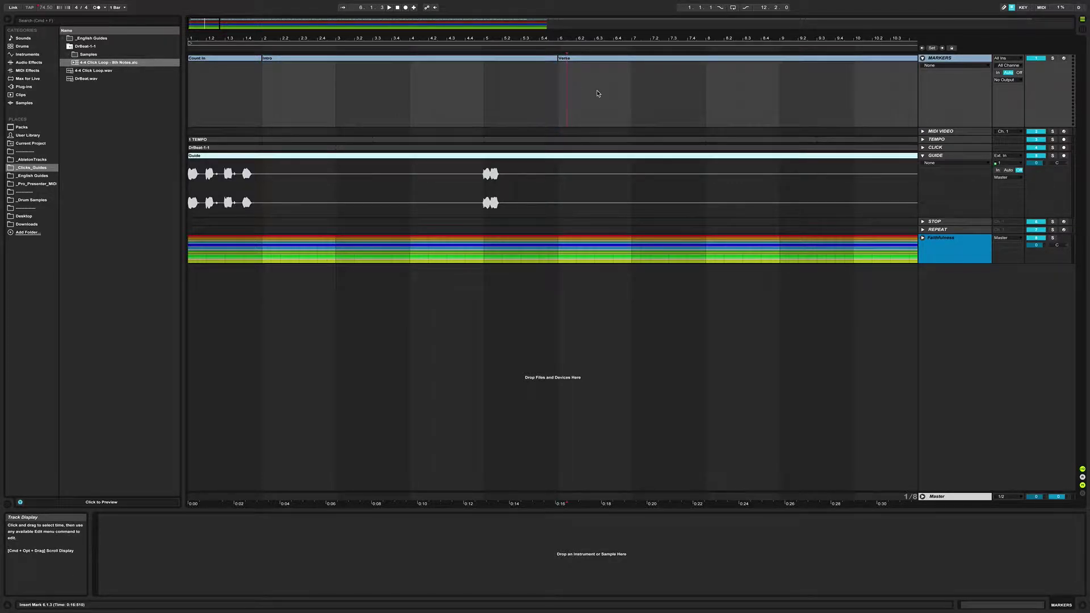
# Play the guide cue at bar 17, split the MARKERS clip at bar 18 and name the new section Chorus.
pyautogui.hscroll(3, 598, 94)
pyautogui.press('space')
pyautogui.press('-')
pyautogui.hscroll(5, 600, 93)
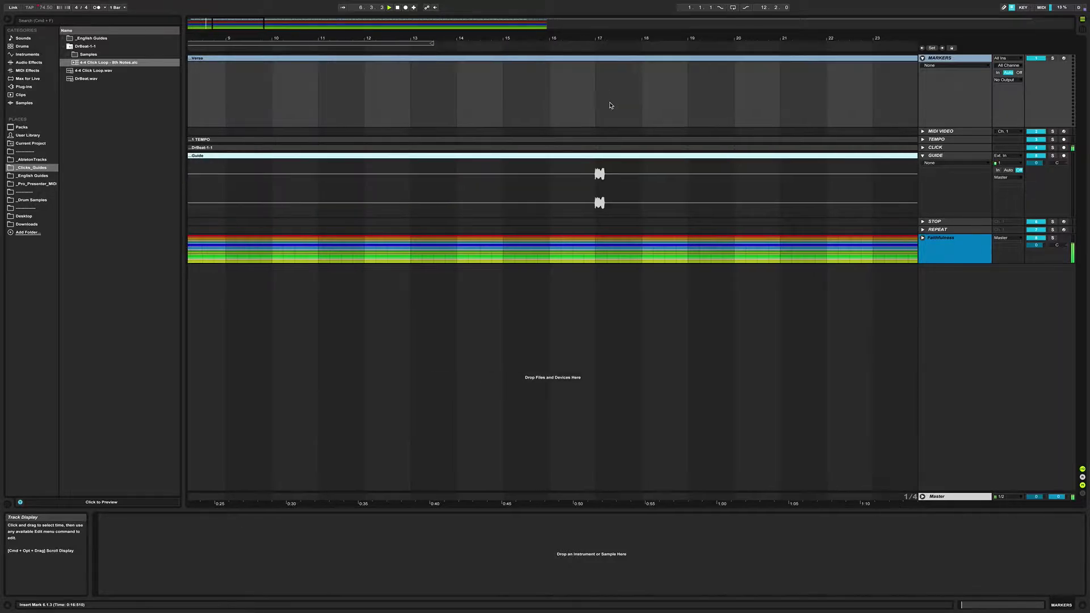
pyautogui.click(597, 181)
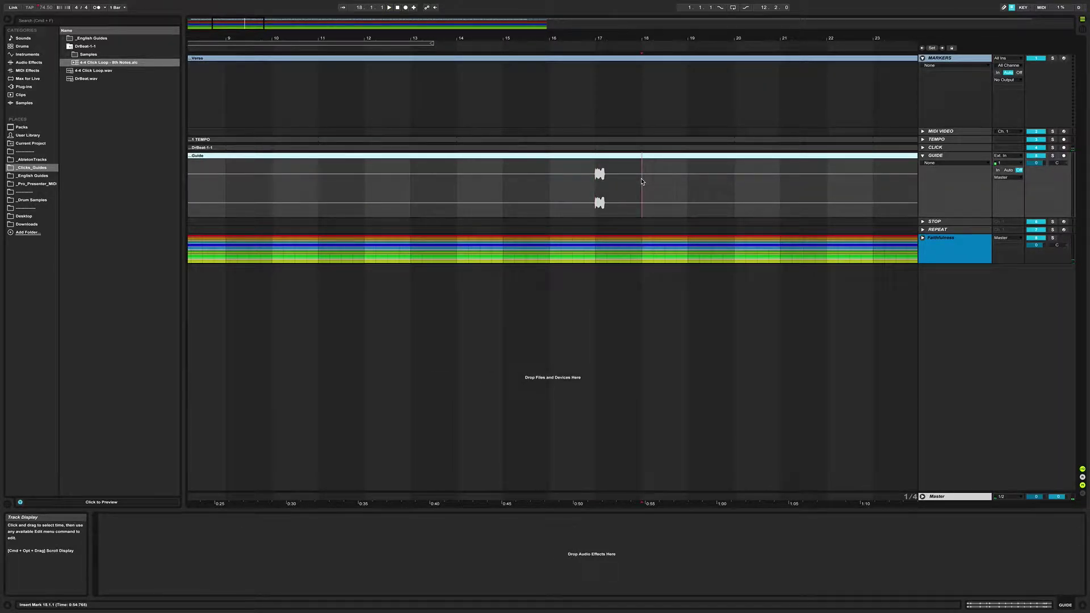
pyautogui.click(641, 111)
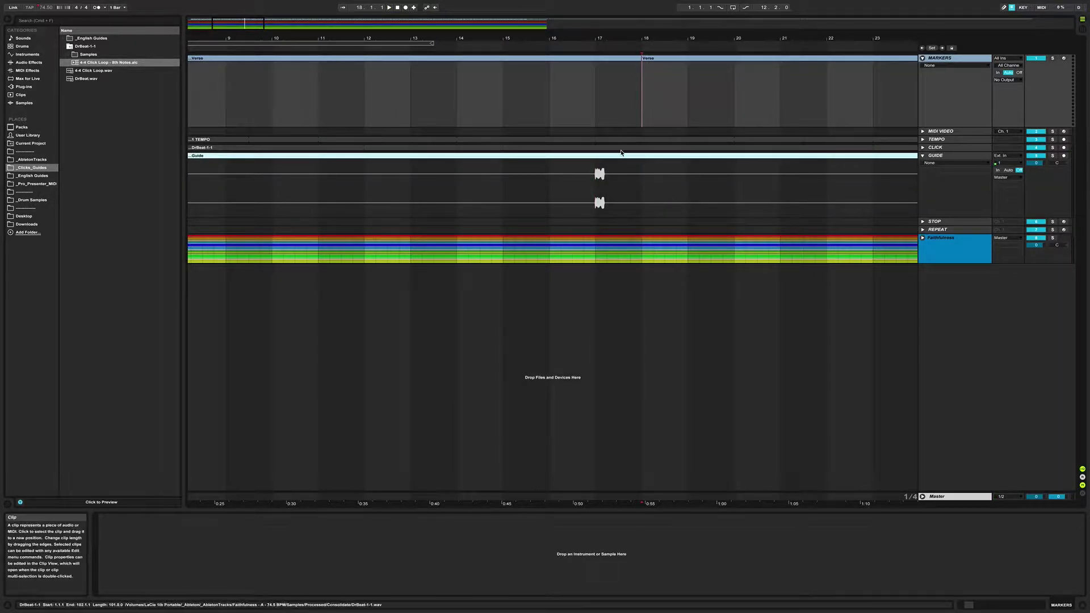
pyautogui.click(597, 190)
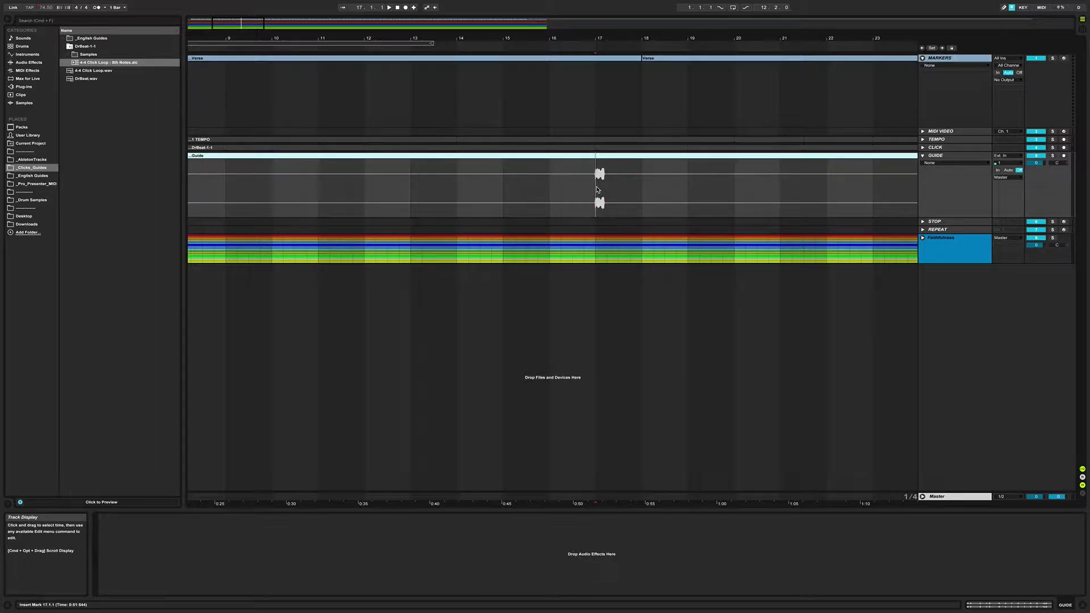
pyautogui.press('space')
pyautogui.click(656, 67)
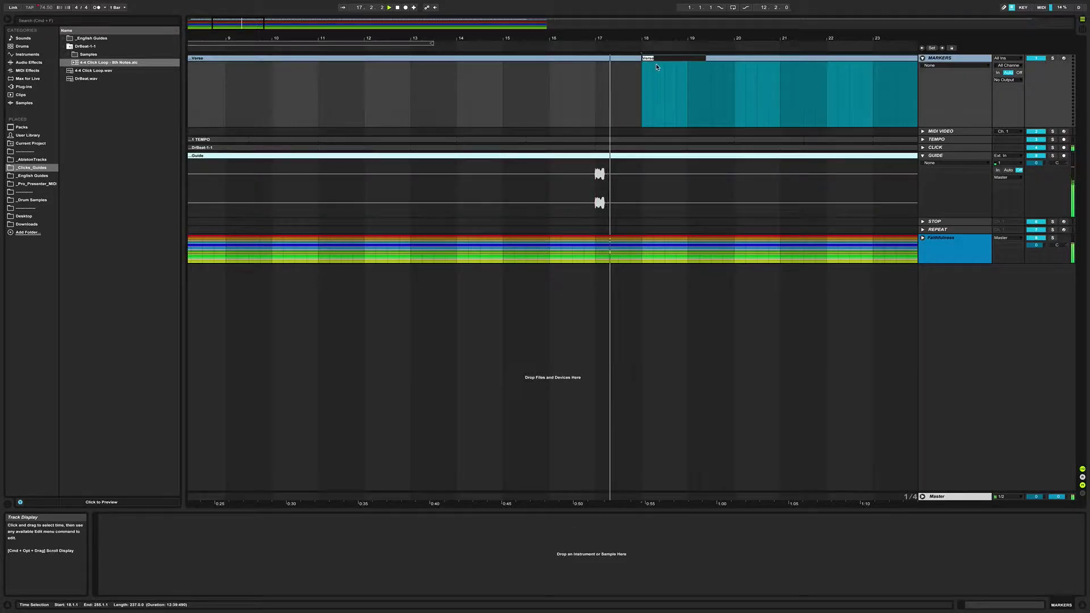
# Play the guide cue at bar 25, split the MARKERS clip at bar 26 and name the new section Interlude.
pyautogui.click(564, 105)
pyautogui.click(608, 77)
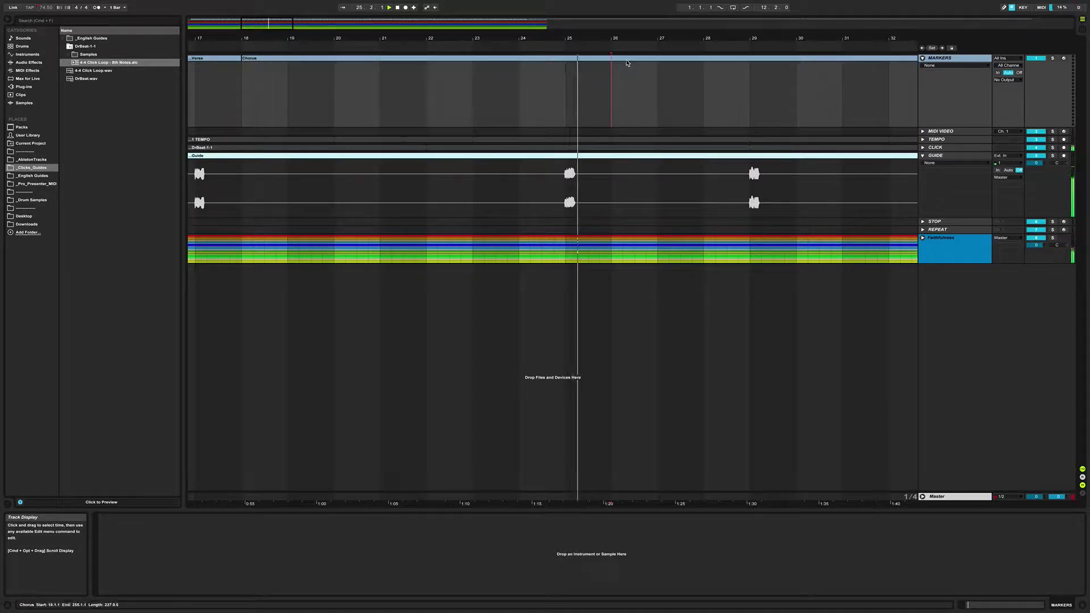
pyautogui.press('super+e')
pyautogui.write('erlude')
pyautogui.click(622, 63)
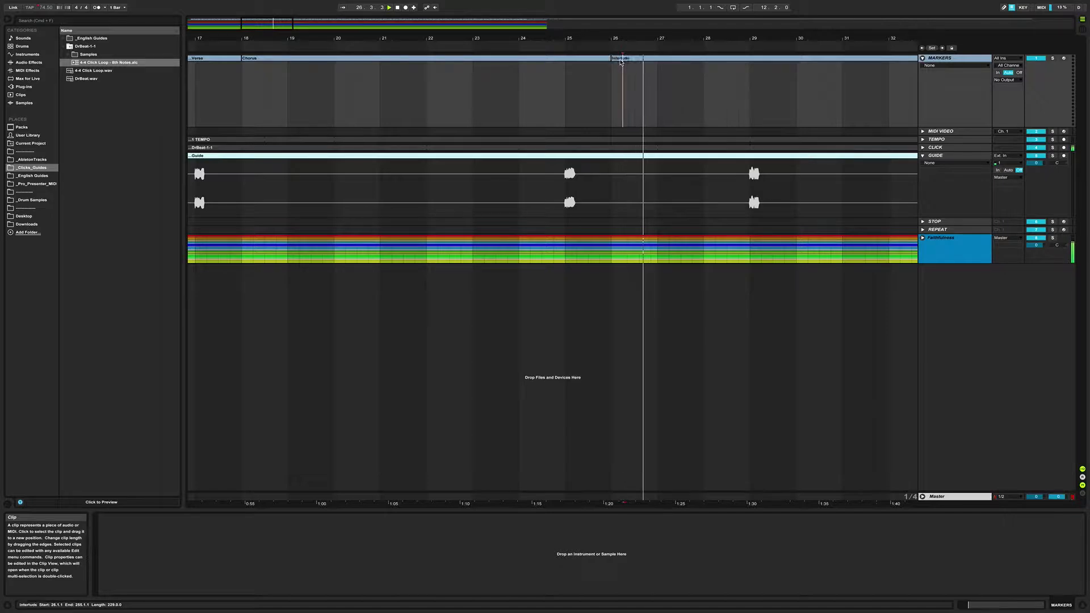
# Split the MARKERS clip at bar 30 and name the new section Verse.
pyautogui.click(796, 71)
pyautogui.press('super+e')
pyautogui.press('super+r')
pyautogui.write('vser')
pyautogui.press('Return')
pyautogui.press('super+r')
pyautogui.write('Verse')
pyautogui.press('Return')
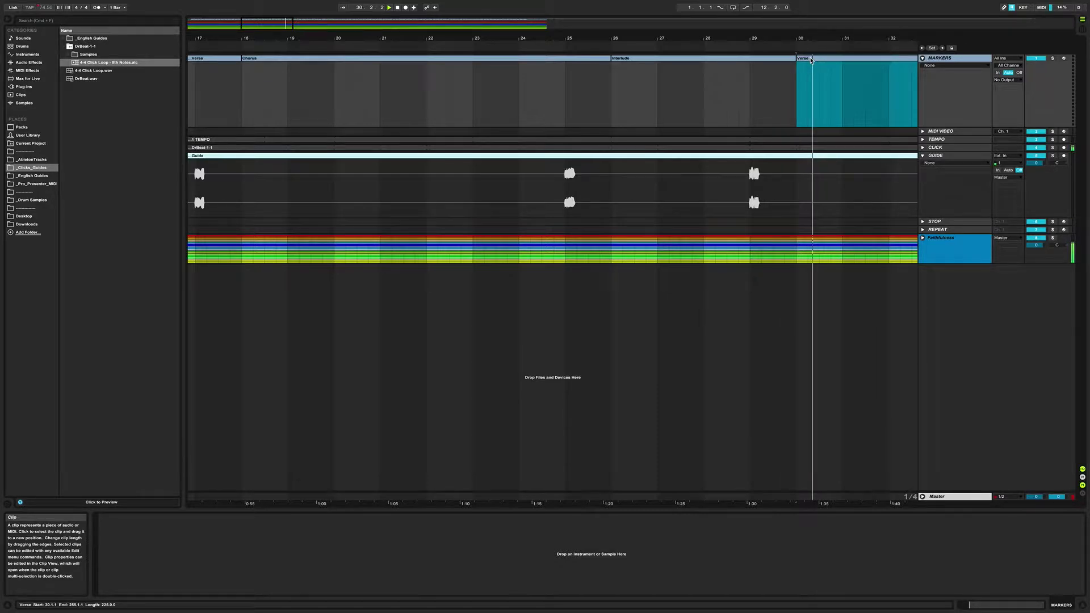
# Play the guide cue at bar 41, split the MARKERS clip at bar 42 and name the new section Chorus.
pyautogui.hscroll(10, 744, 101)
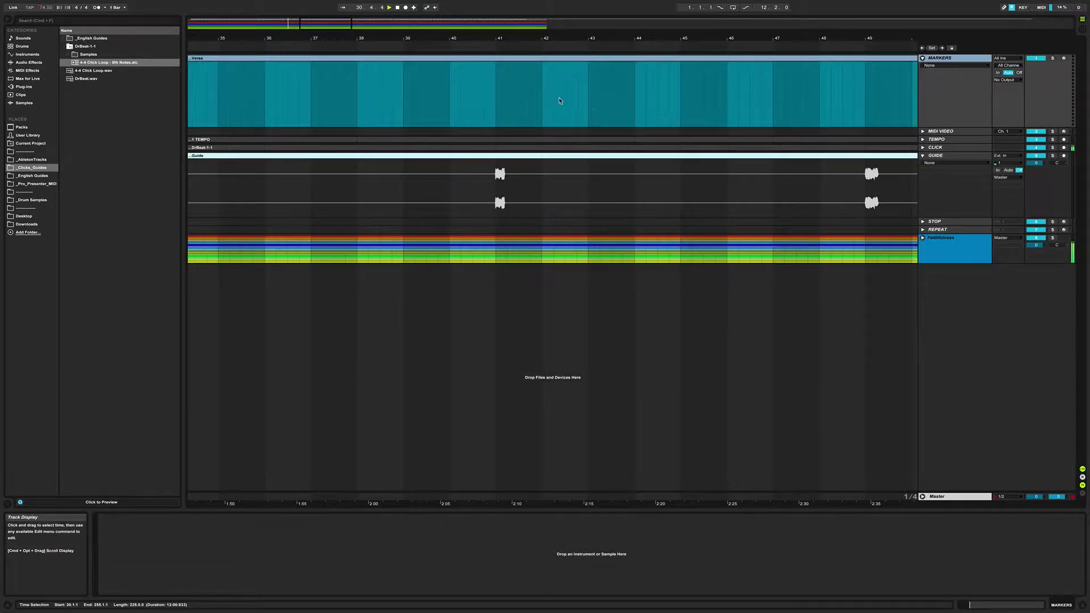
pyautogui.click(486, 100)
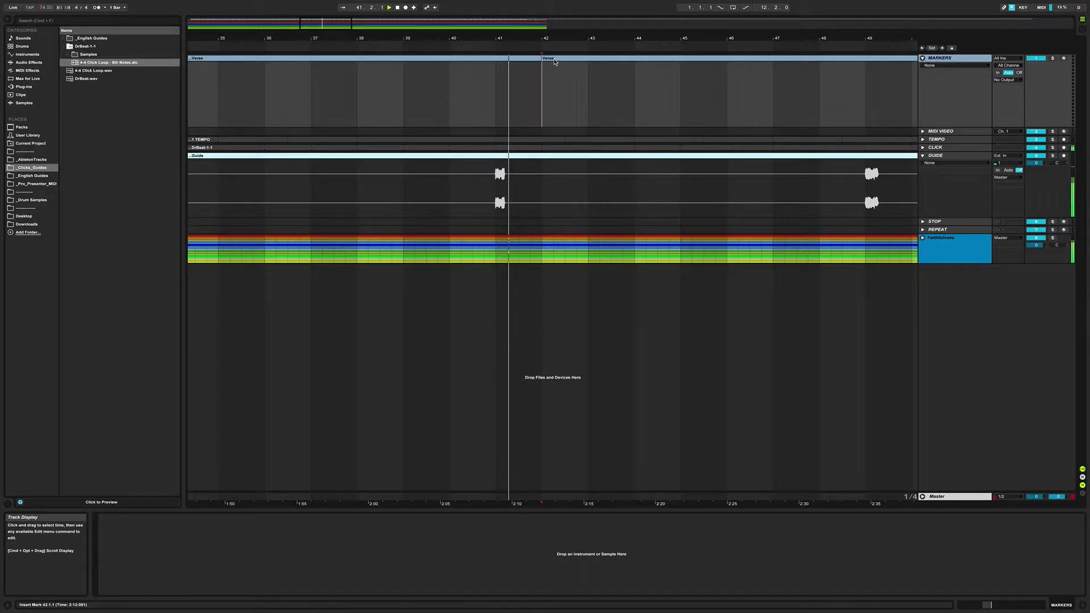
pyautogui.click(556, 63)
pyautogui.press('super+e')
pyautogui.press('super+r')
pyautogui.write('Chorus')
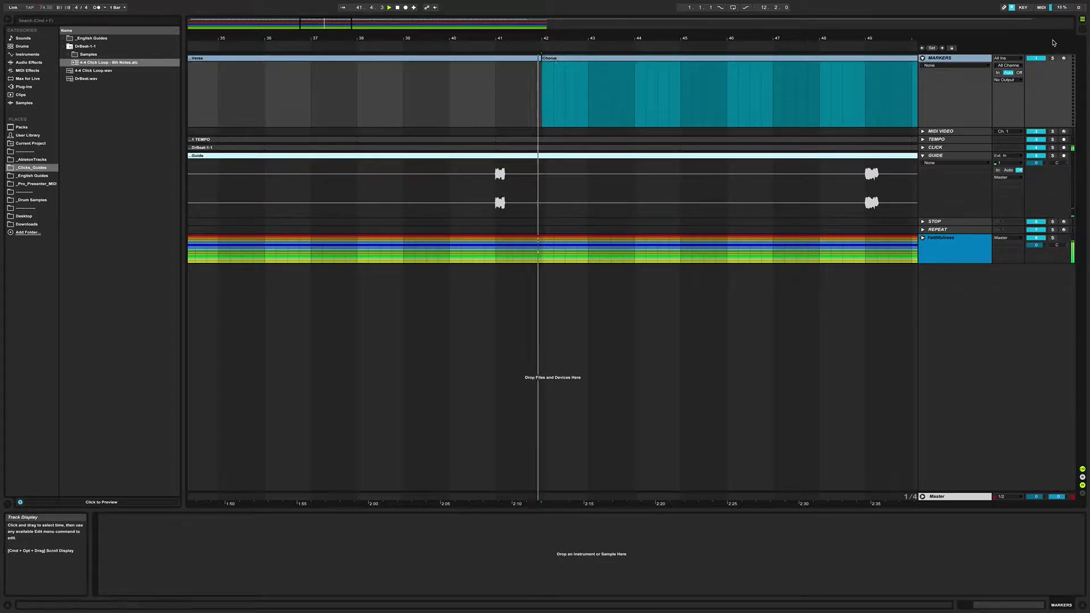
# Play the guide cue at bar 49, split the MARKERS clip at bar 50 and name the new section Instrumental.
pyautogui.click(864, 104)
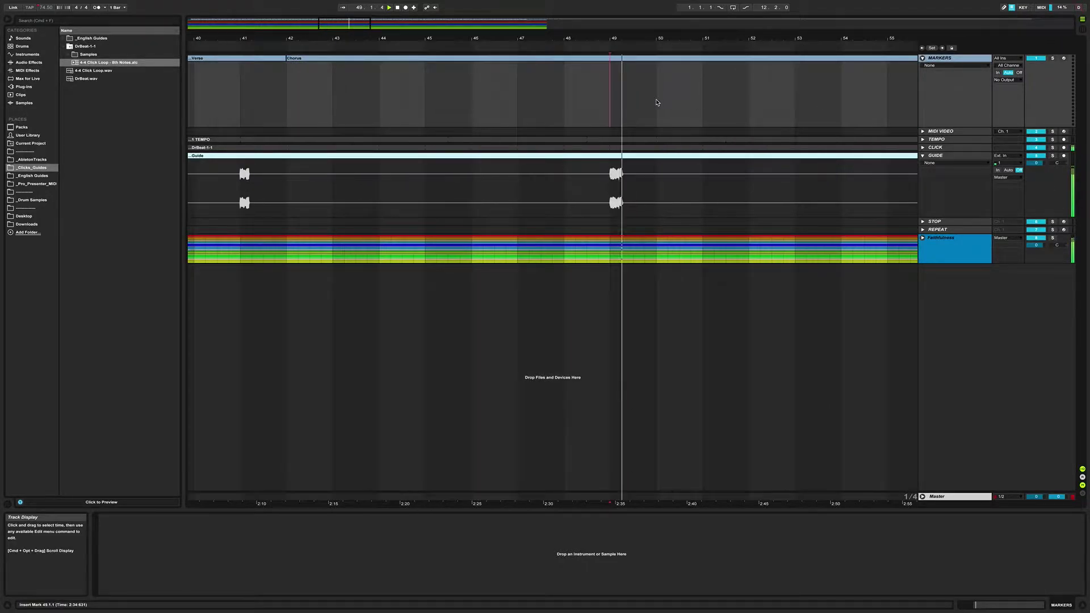
pyautogui.click(657, 102)
pyautogui.press('super+e')
pyautogui.click(665, 61)
pyautogui.press('super+r')
pyautogui.write('Ins')
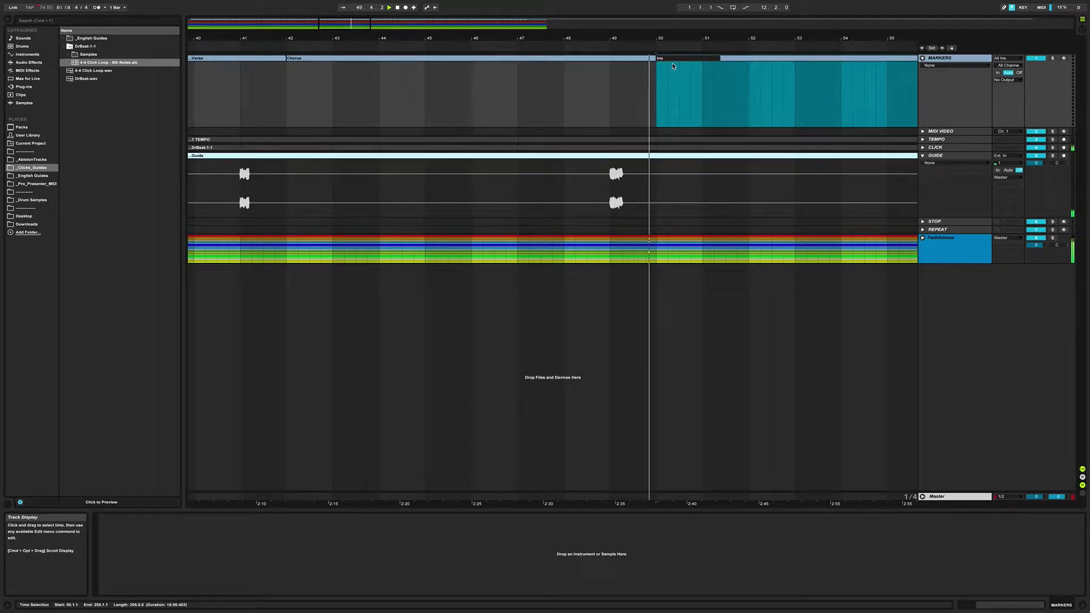
pyautogui.write('trumental')
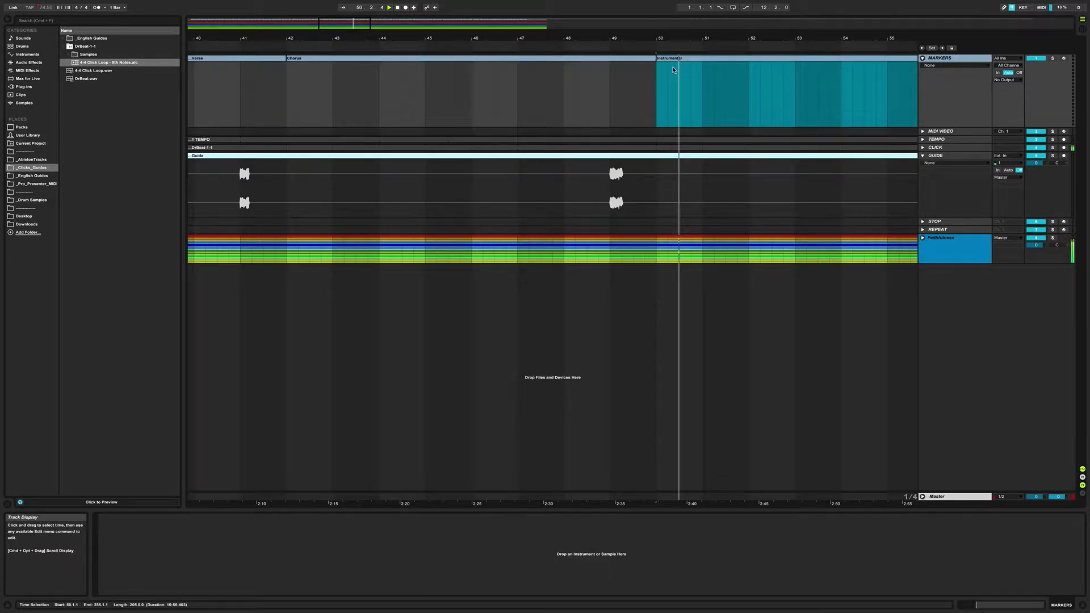
# Split the MARKERS clip at bar 58 and name the new section Bridge.
pyautogui.click(621, 91)
pyautogui.click(630, 80)
pyautogui.press('super+e')
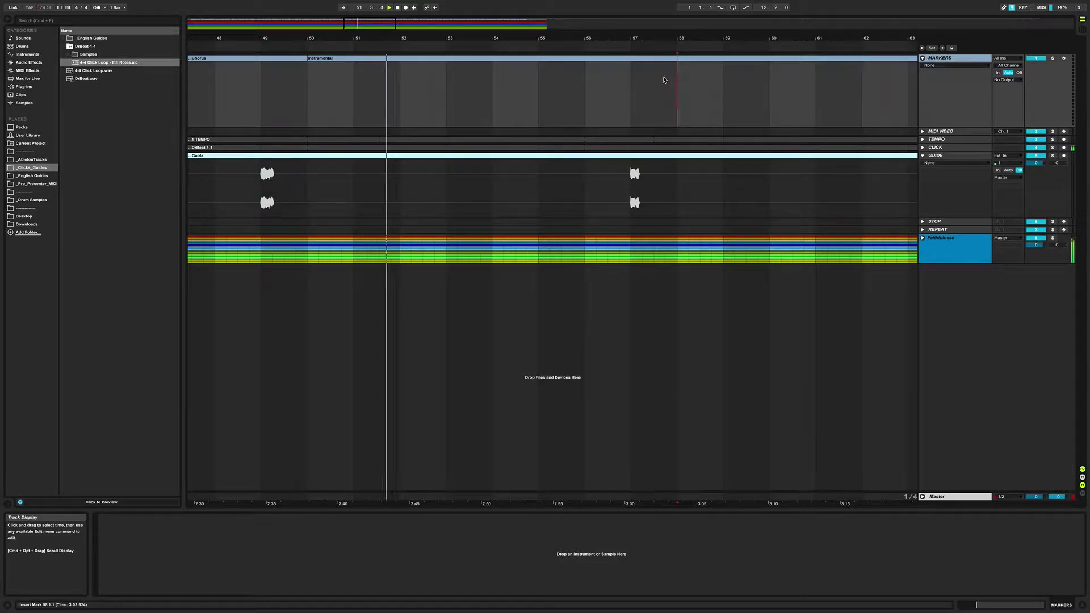
pyautogui.click(681, 83)
pyautogui.click(682, 82)
pyautogui.press('super+r')
pyautogui.write('Bridge')
pyautogui.press('Return')
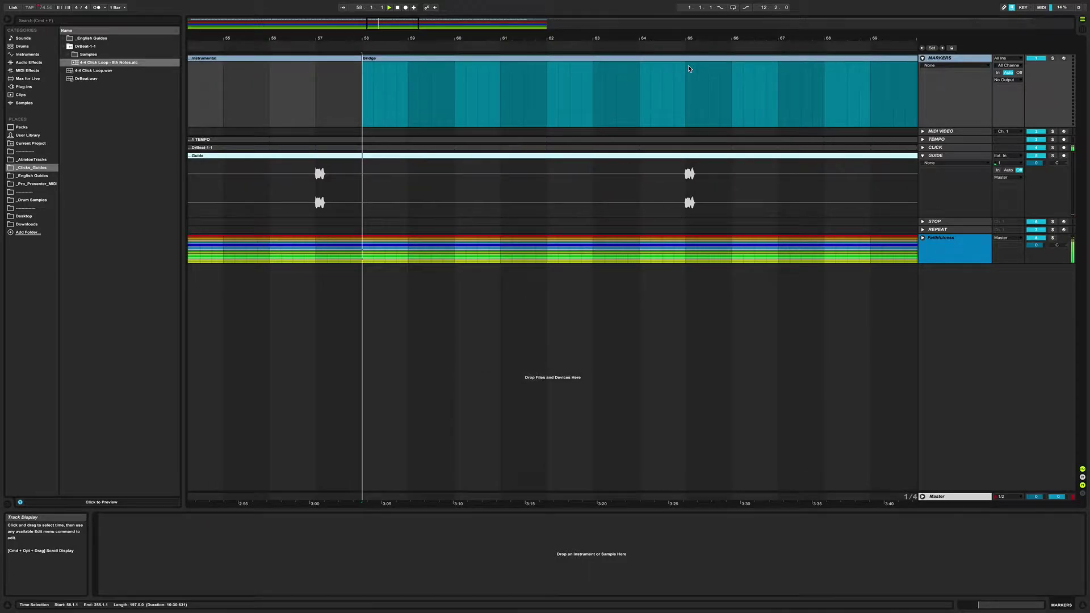
# Play the guide cues at bars 65 and 73 and split the Bridge marker clip at bars 66 and 74.
pyautogui.click(696, 84)
pyautogui.click(707, 81)
pyautogui.press('super+e')
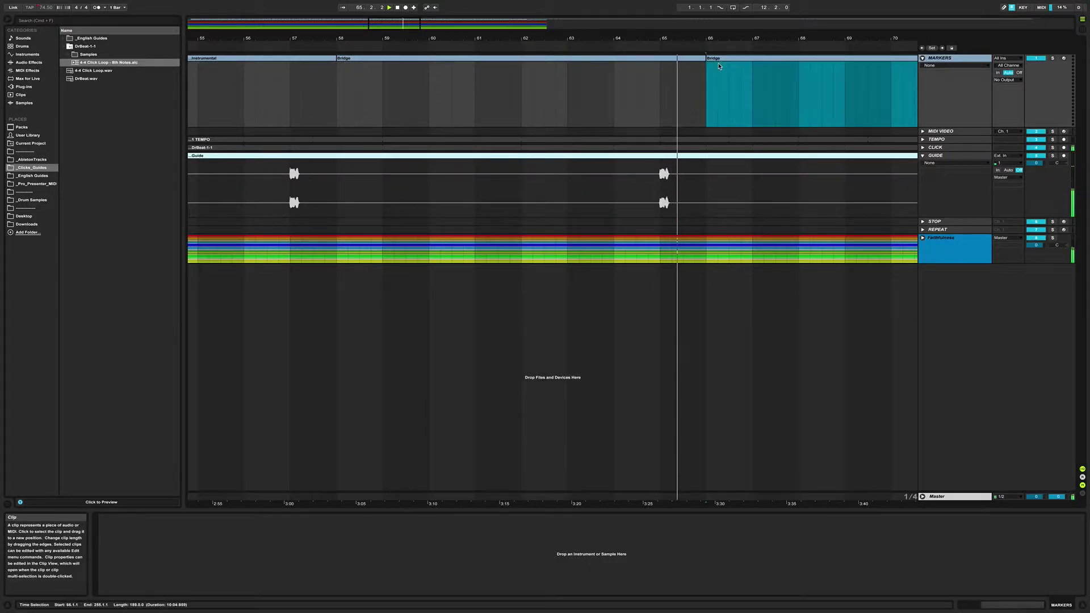
pyautogui.click(740, 95)
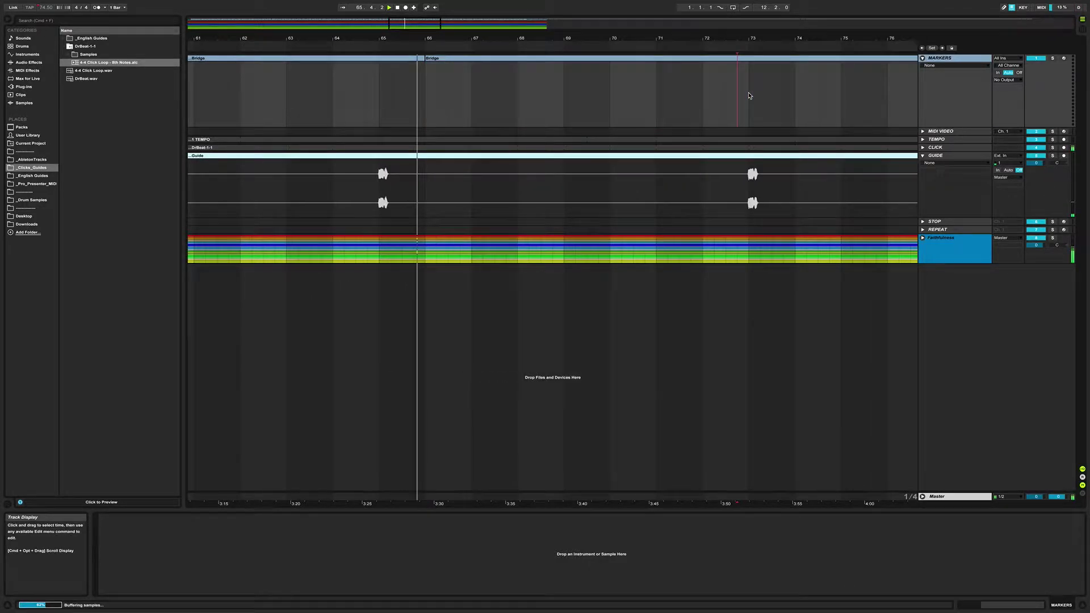
pyautogui.click(798, 84)
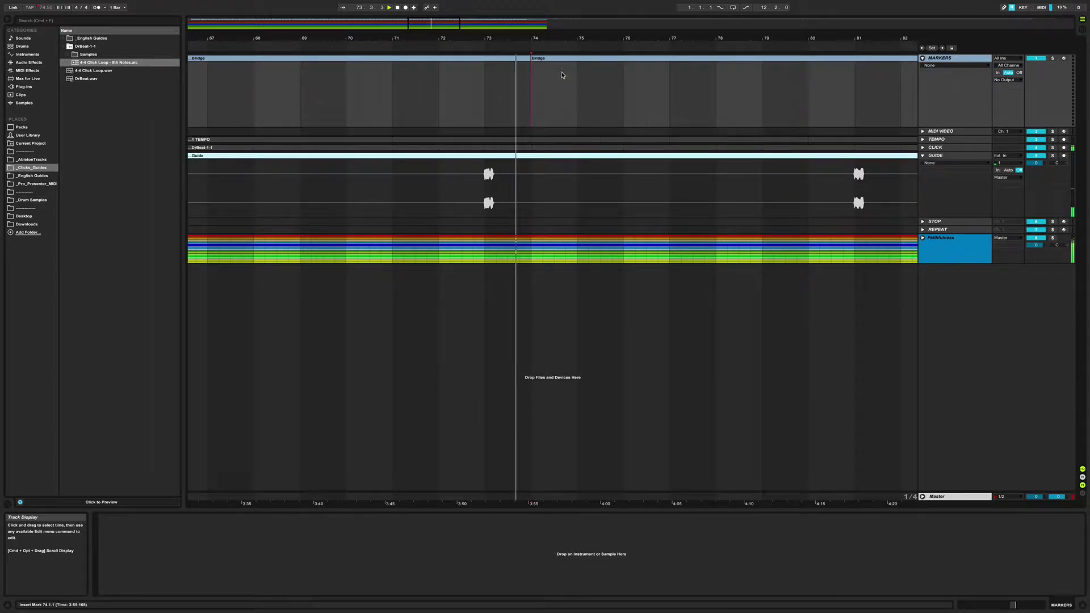
# Play the guide cue at bar 81, split the MARKERS clip at bar 82 and name the new section Chorus.
pyautogui.click(855, 103)
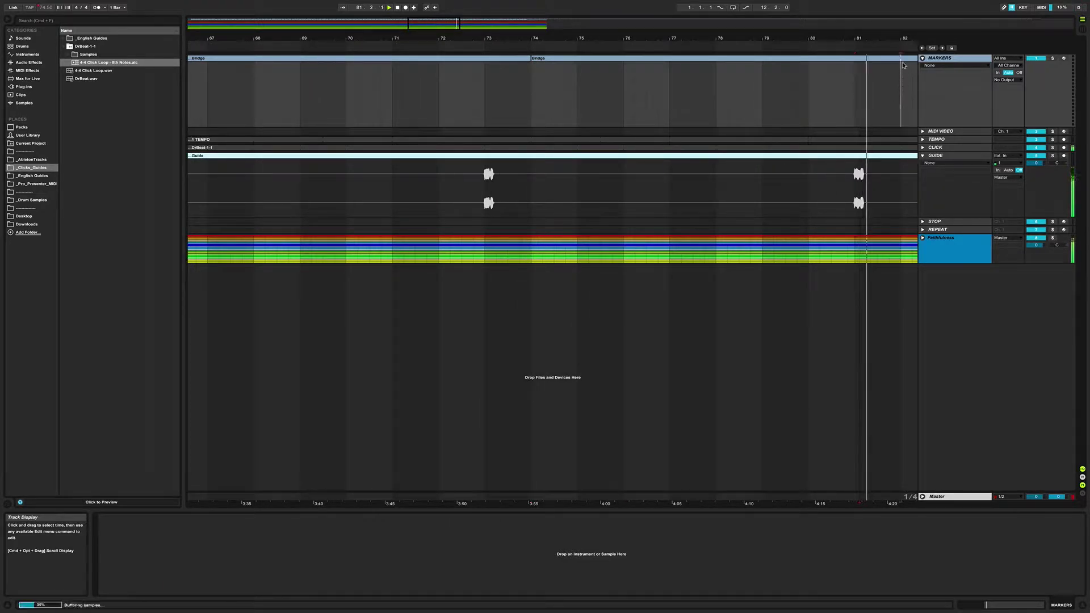
pyautogui.click(903, 91)
pyautogui.press('super+e')
pyautogui.write('horus')
pyautogui.press('Return')
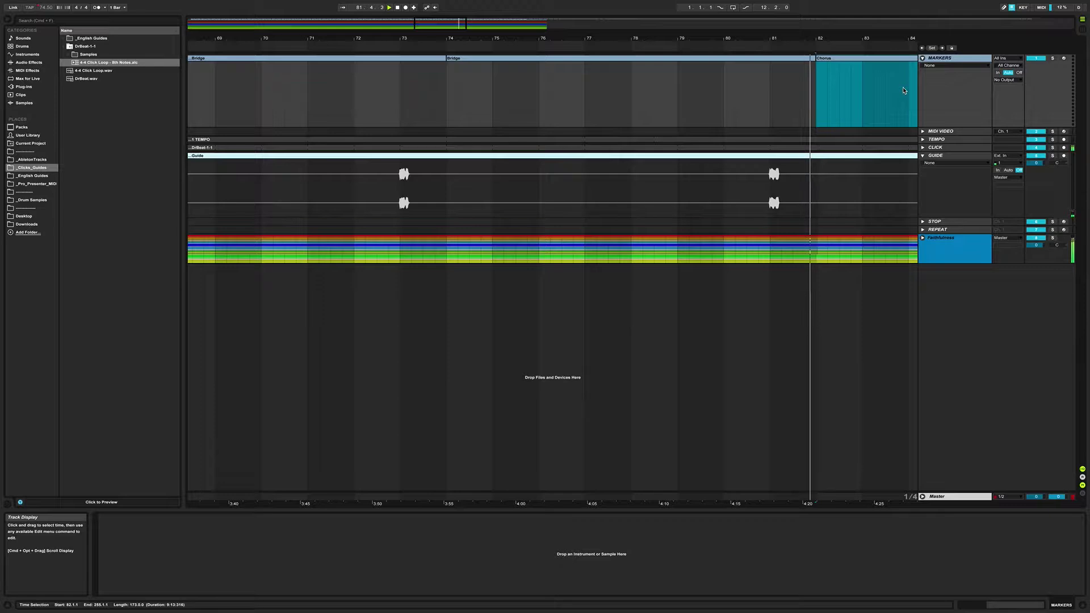
# Play the guide cue at bar 89 and split the Chorus marker clip at bar 90.
pyautogui.click(479, 187)
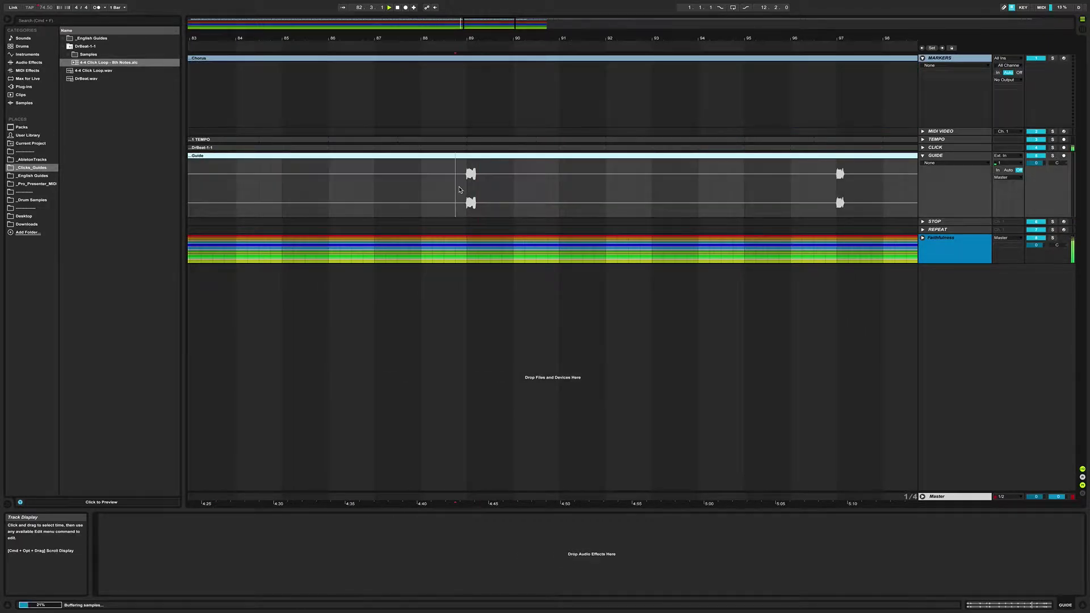
pyautogui.click(505, 93)
pyautogui.press('super+e')
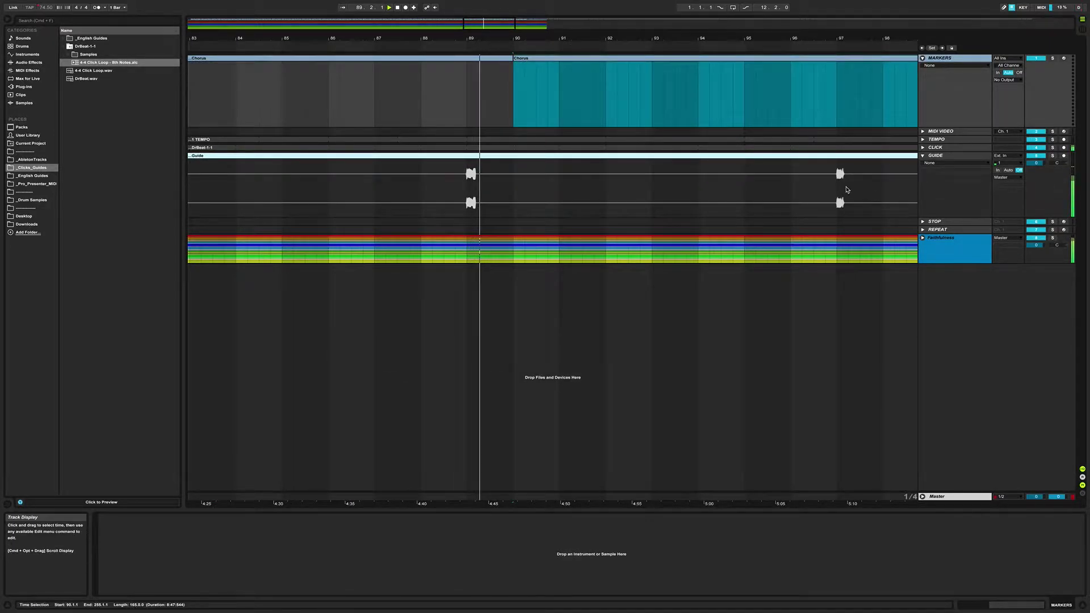
# Play the guide cue at bar 97, split the MARKERS clip at bar 98 and name the new section Tag.
pyautogui.click(833, 187)
pyautogui.click(713, 79)
pyautogui.press('super+e')
pyautogui.click(722, 65)
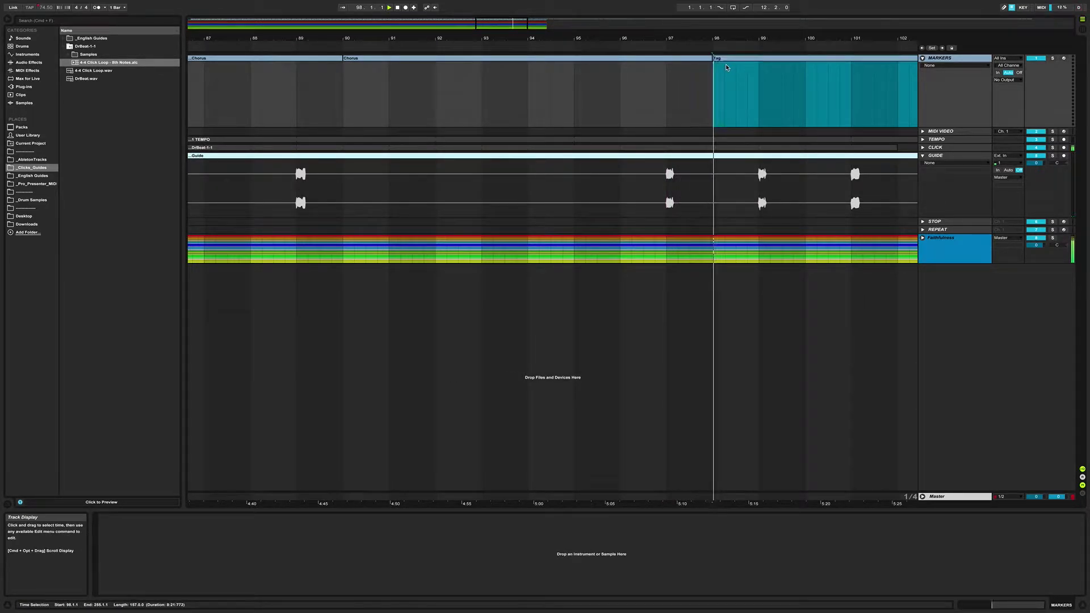
# Play the guide cue at bar 99 and split the Tag marker clip at bar 100.
pyautogui.click(772, 119)
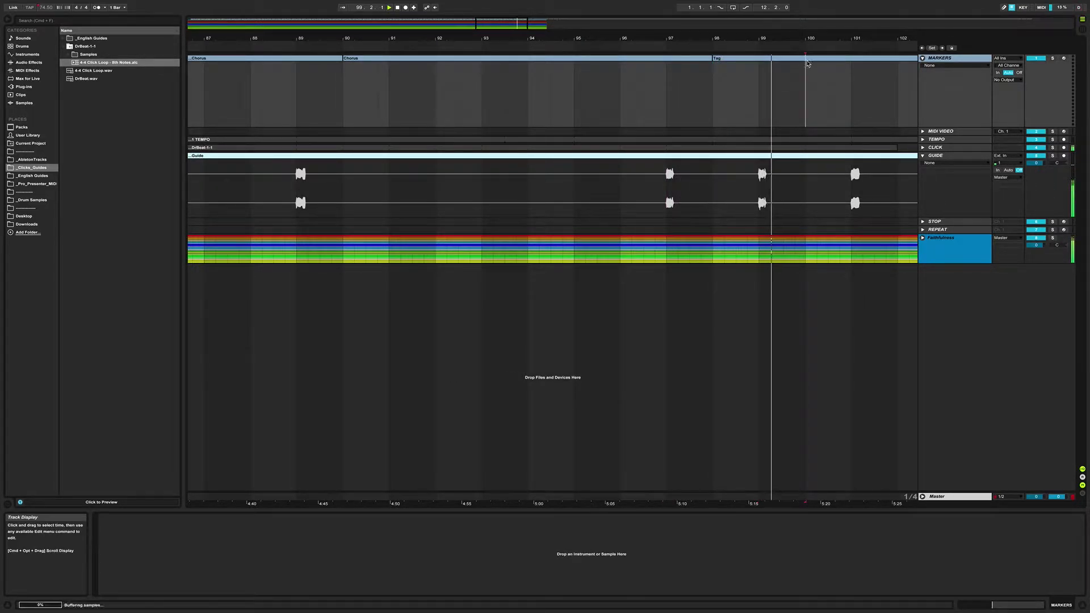
pyautogui.click(806, 80)
pyautogui.press('super+e')
# Play the guide cue at bar 101, split the MARKERS clip at bar 102 and name the new section Ending.
pyautogui.click(759, 122)
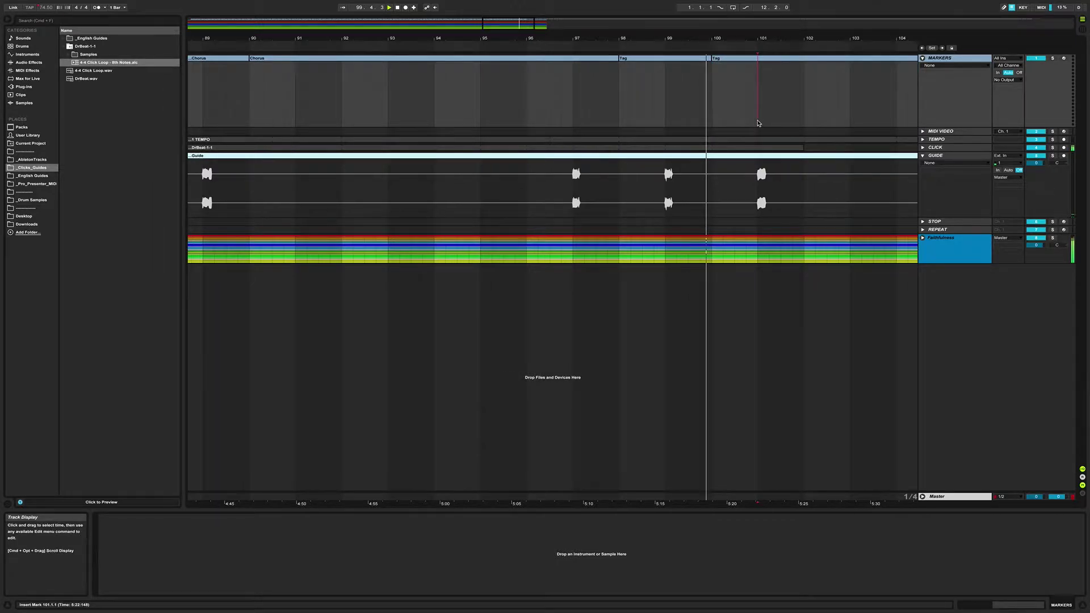
pyautogui.click(822, 71)
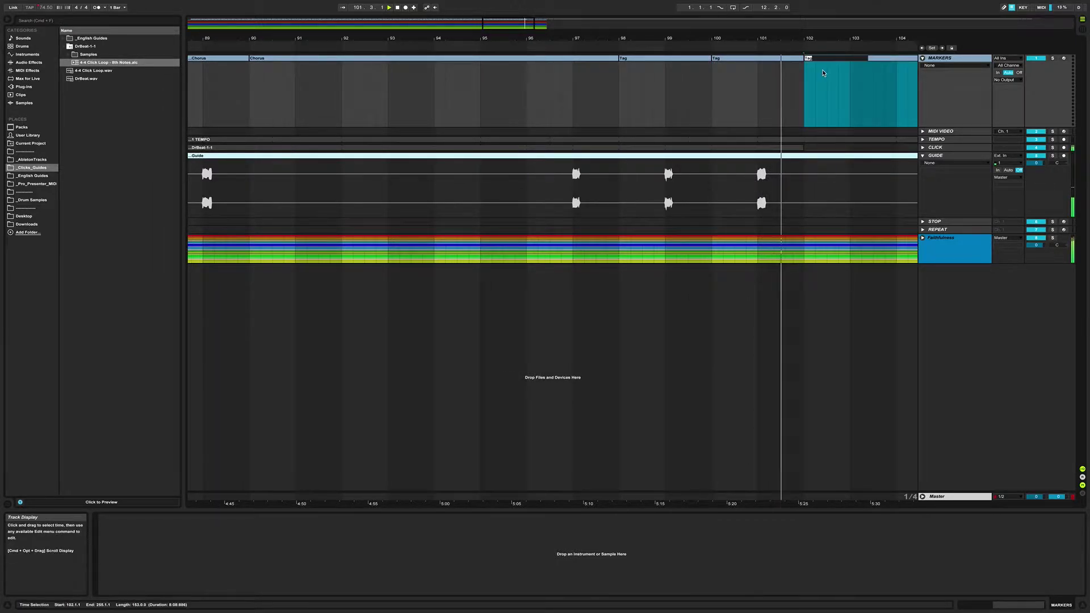
pyautogui.write('ING')
pyautogui.press('Return')
pyautogui.press('Escape')
pyautogui.press('super+r')
pyautogui.write('R')
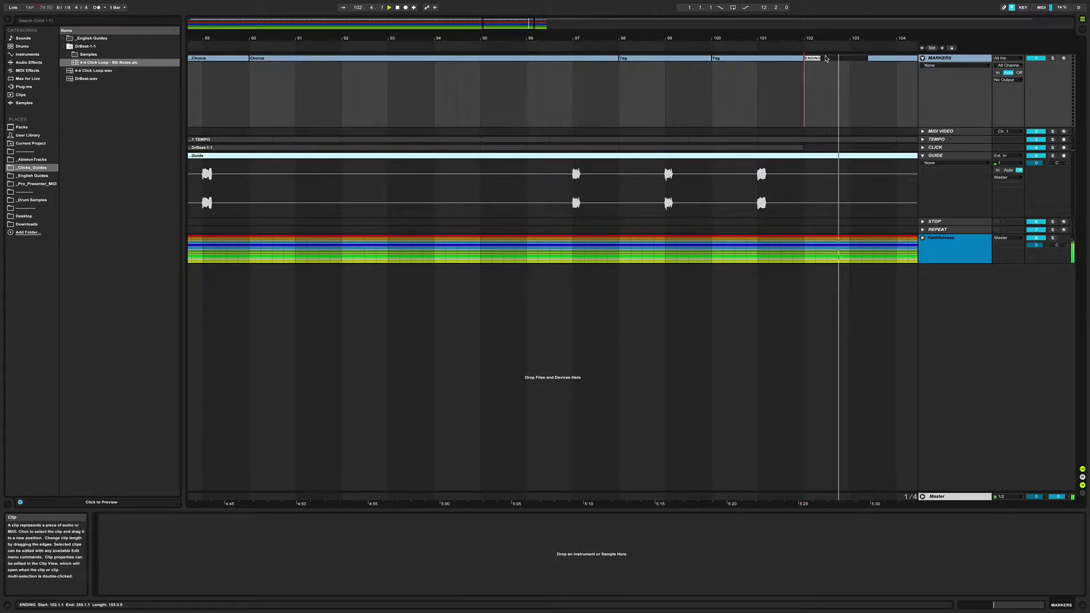
pyautogui.press('Escape')
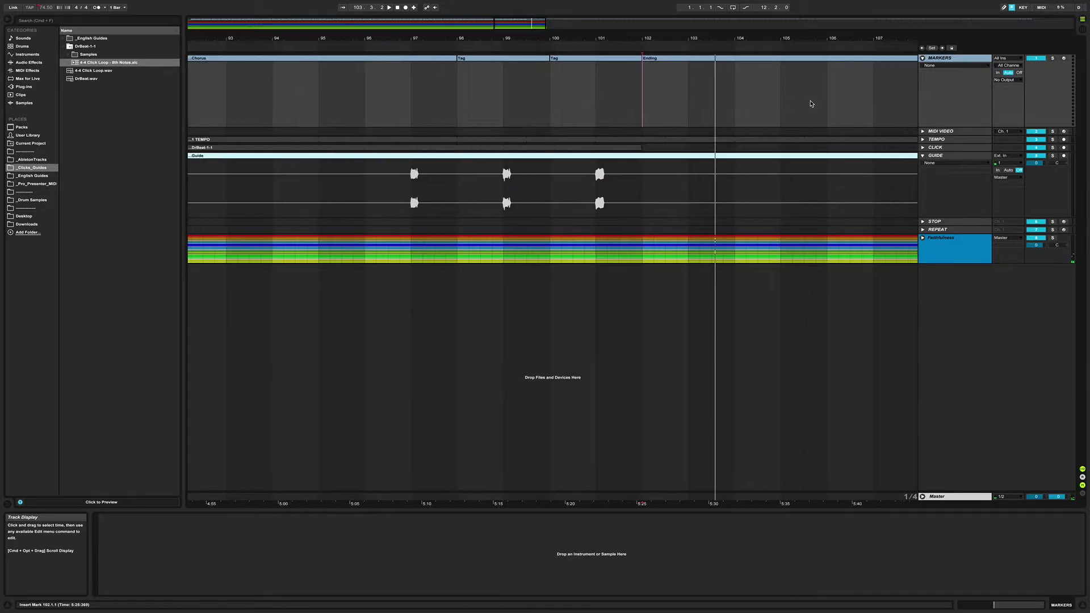
# Listen to the song's ending alongside the unfolded stems and mark bar 104 as the possible cut point.
pyautogui.press('Right')
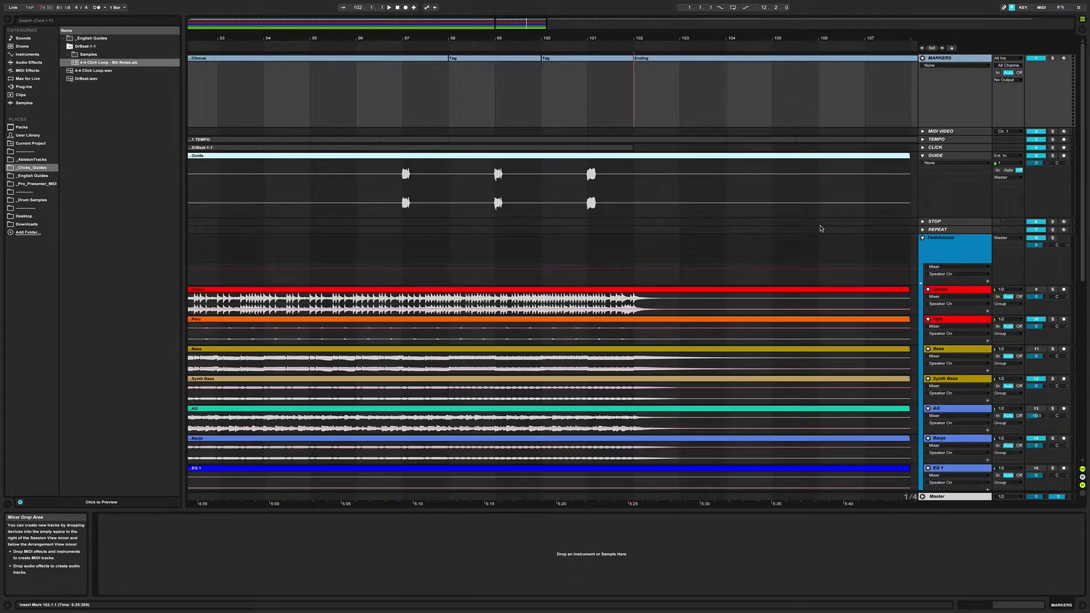
pyautogui.press('-')
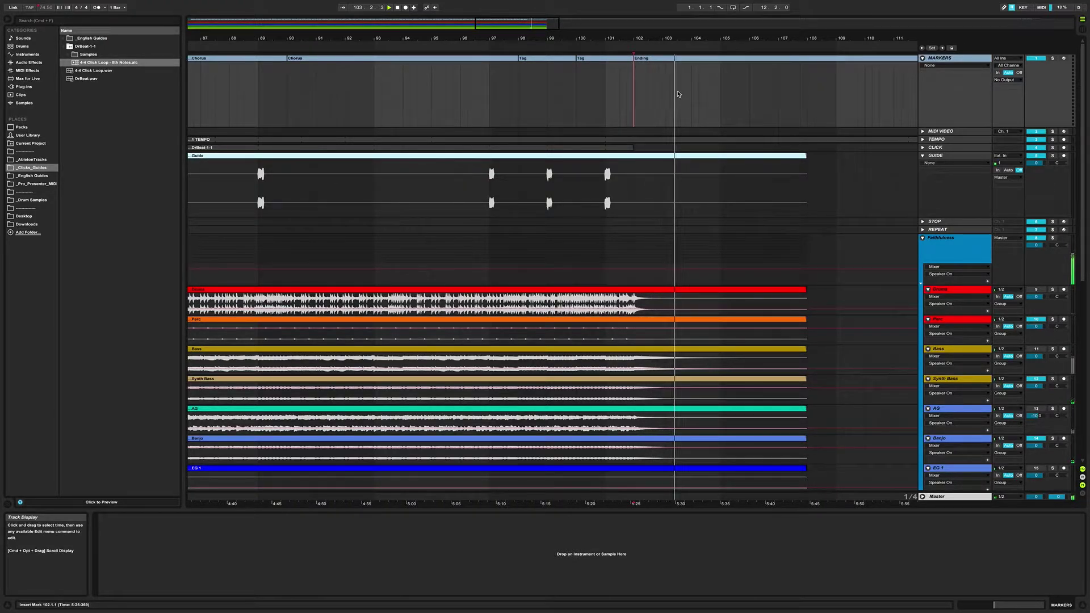
pyautogui.click(691, 174)
pyautogui.press('space')
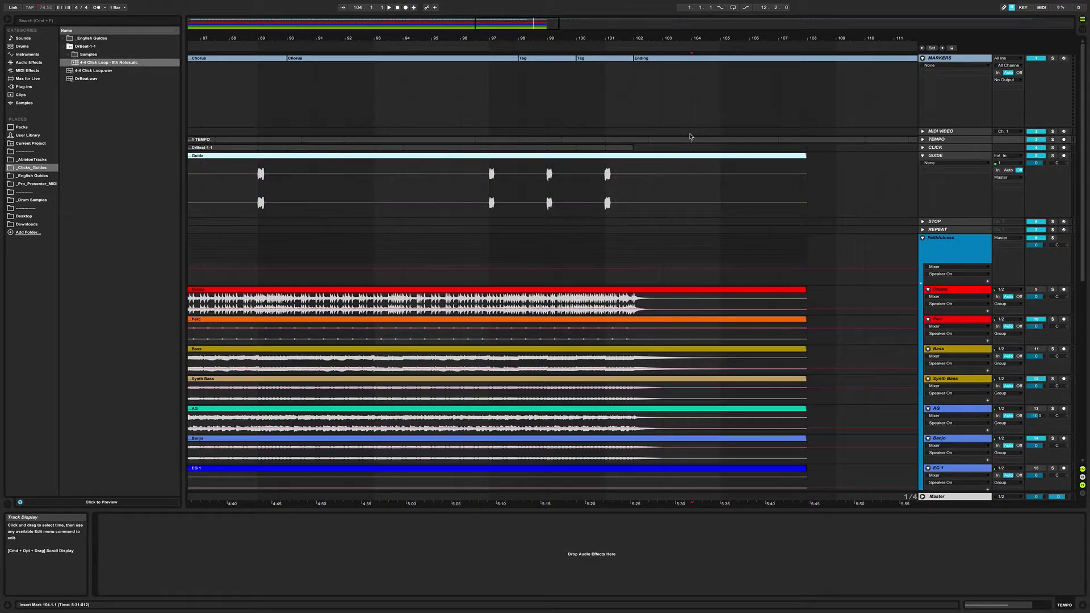
# Try to delete everything after bar 104 on all tracks and undo the deletion.
pyautogui.hotkey('shift', 'Down')
pyautogui.hotkey('shift', 'Down')
pyautogui.hotkey('shift', 'Down')
pyautogui.hotkey('shift', 'Down')
pyautogui.hotkey('shift', 'Down')
pyautogui.hotkey('shift', 'Down')
pyautogui.hotkey('shift', 'Down')
pyautogui.hotkey('shift', 'Down')
pyautogui.hotkey('shift', 'Down')
pyautogui.hotkey('shift', 'Down')
pyautogui.hotkey('shift', 'Down')
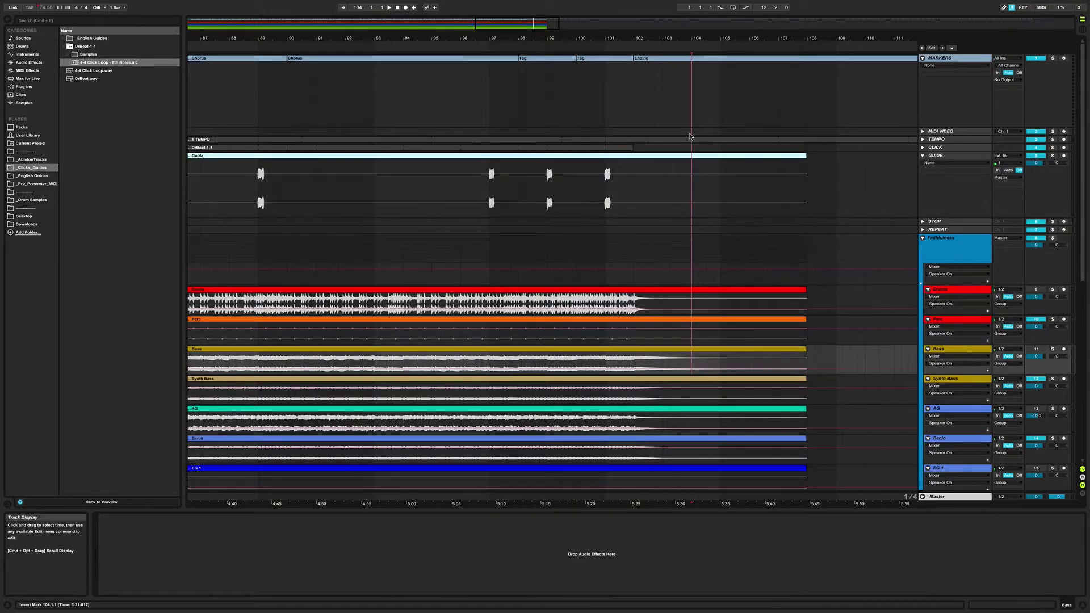
pyautogui.hotkey('shift', 'Down')
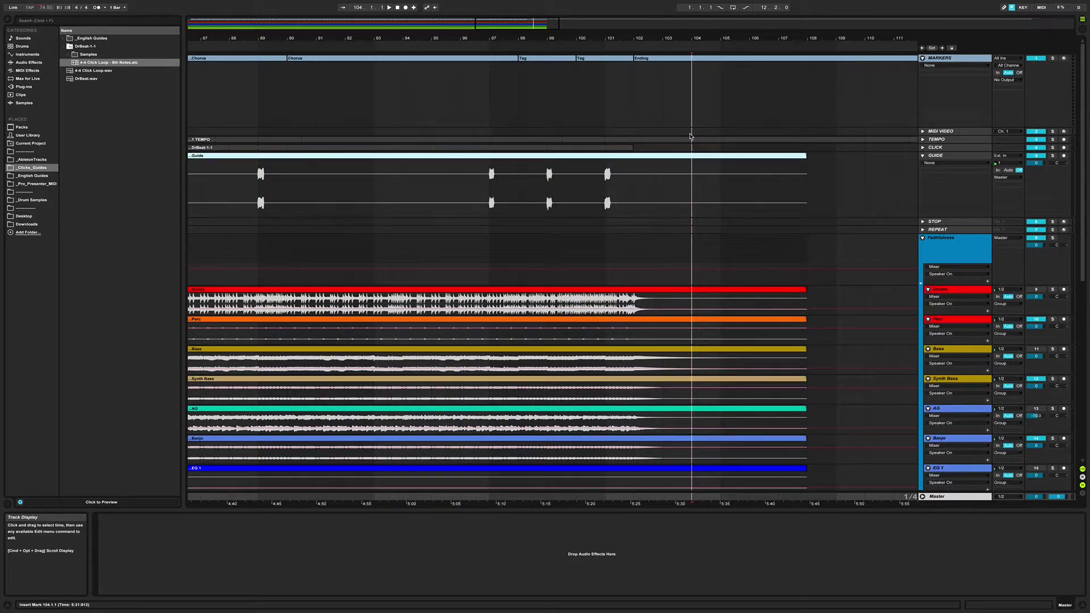
pyautogui.press('-')
pyautogui.press('-')
pyautogui.press('-')
pyautogui.press('-')
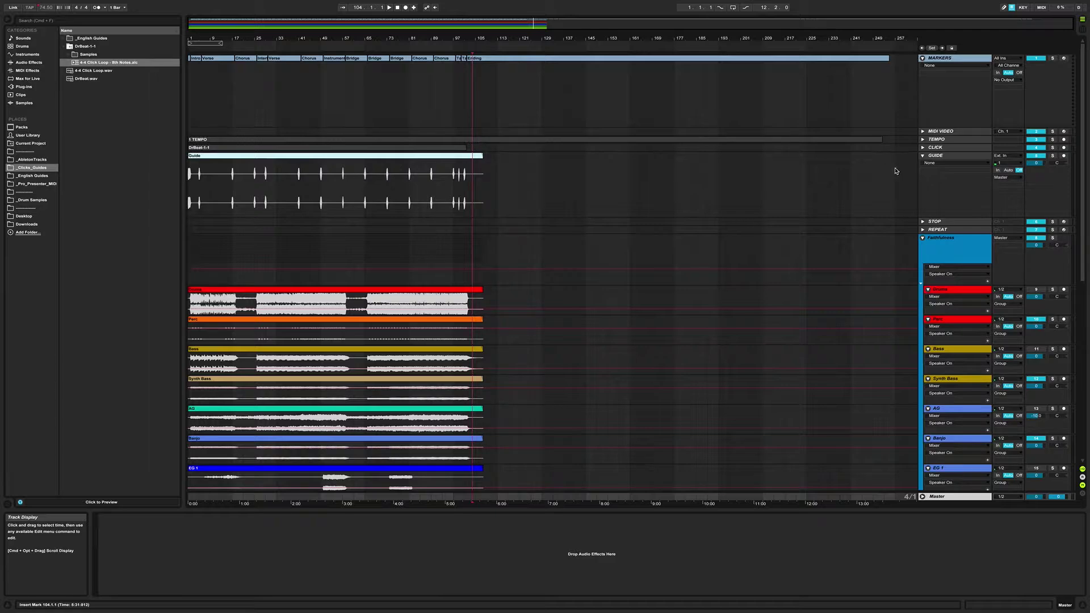
pyautogui.hotkey('shift', 'End')
pyautogui.moveTo(907, 176); pyautogui.dragTo(471, 67)
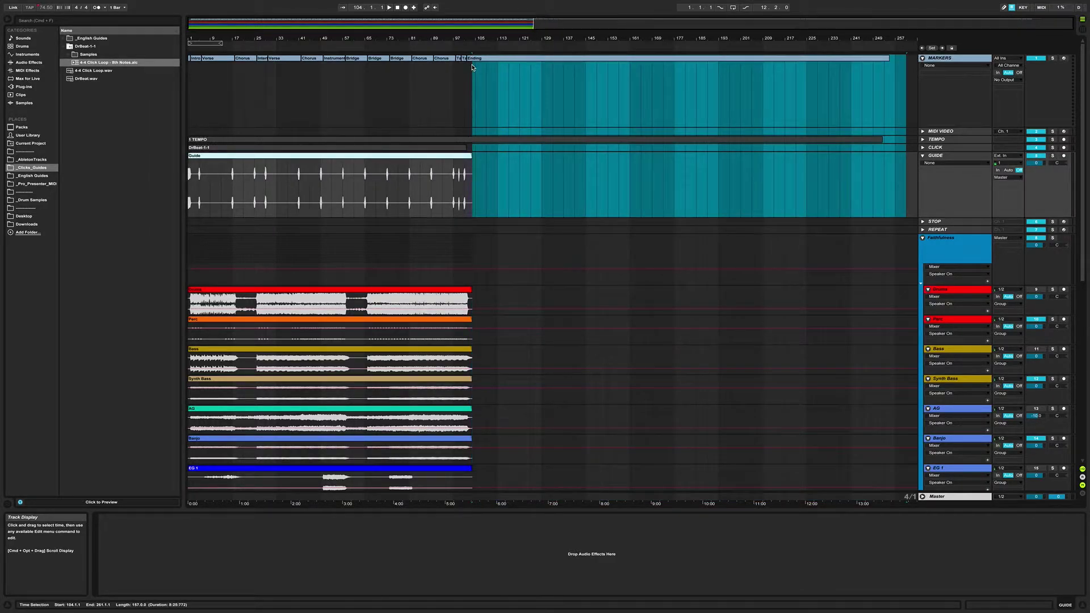
pyautogui.press('Delete')
pyautogui.press('super+z')
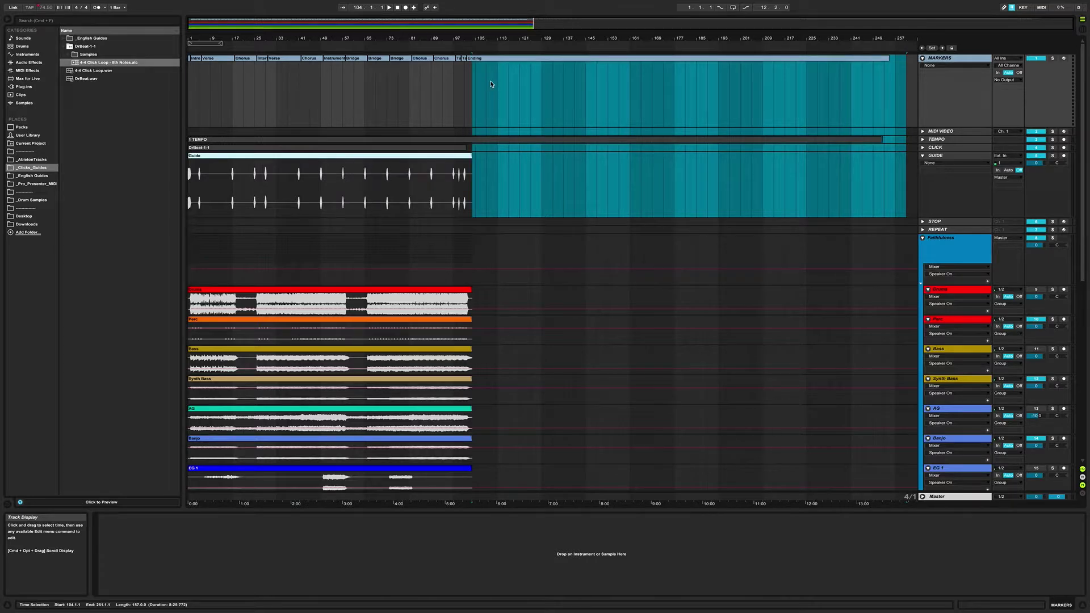
pyautogui.keyDown('shift'); pyautogui.click(510, 171); pyautogui.keyUp('shift')
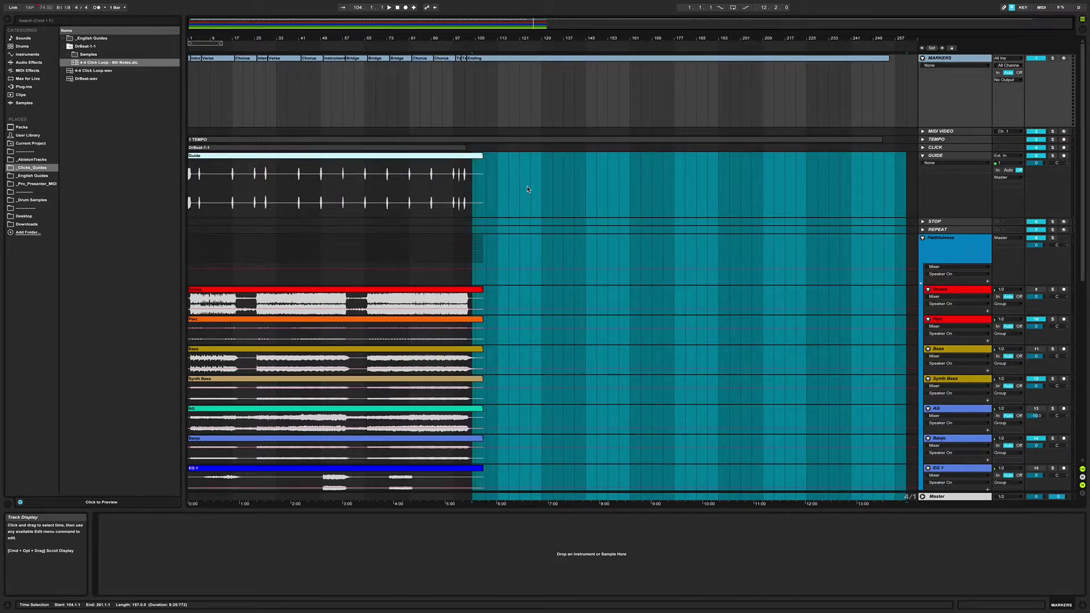
pyautogui.click(469, 201)
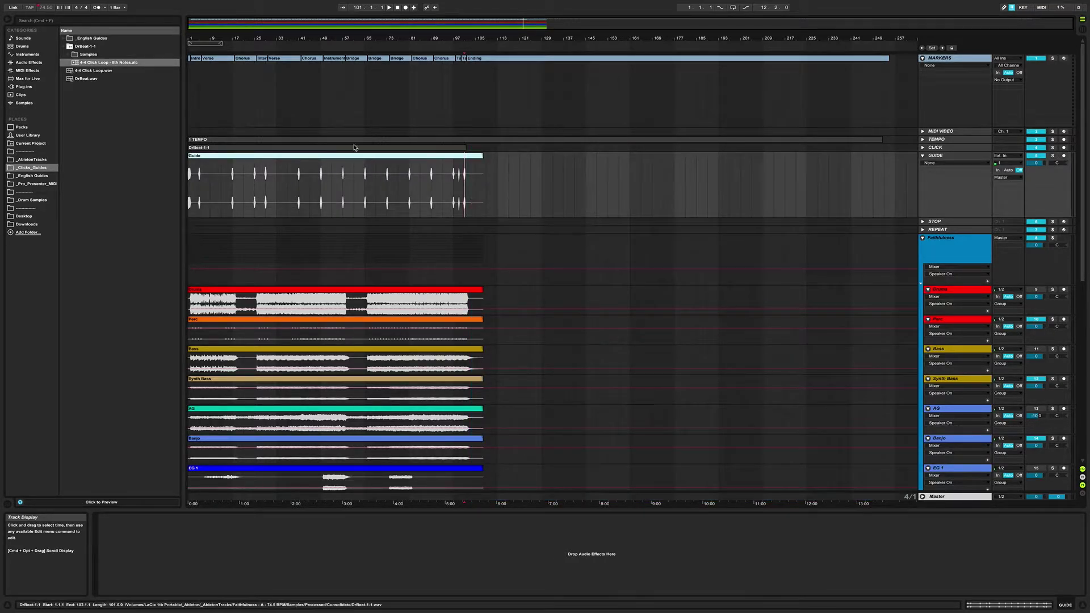
# Shorten the TEMPO clip and the Ending marker clip to just past the stems, finishing the Ending marker at bar 109.
pyautogui.click(327, 141)
pyautogui.moveTo(881, 140); pyautogui.dragTo(484, 142)
pyautogui.moveTo(885, 59); pyautogui.dragTo(484, 71)
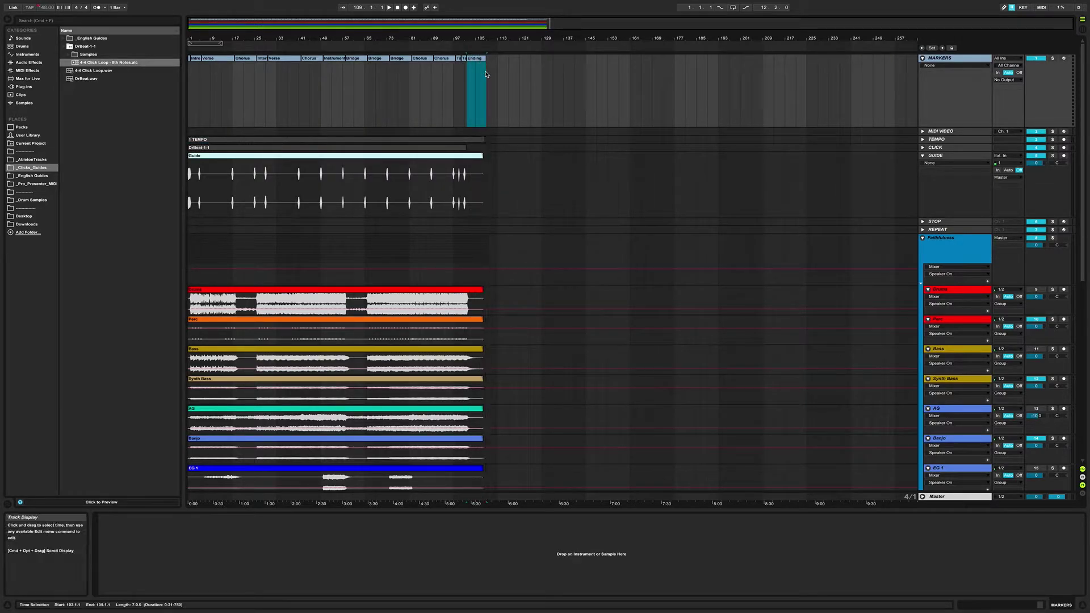
pyautogui.press('z')
pyautogui.press('x')
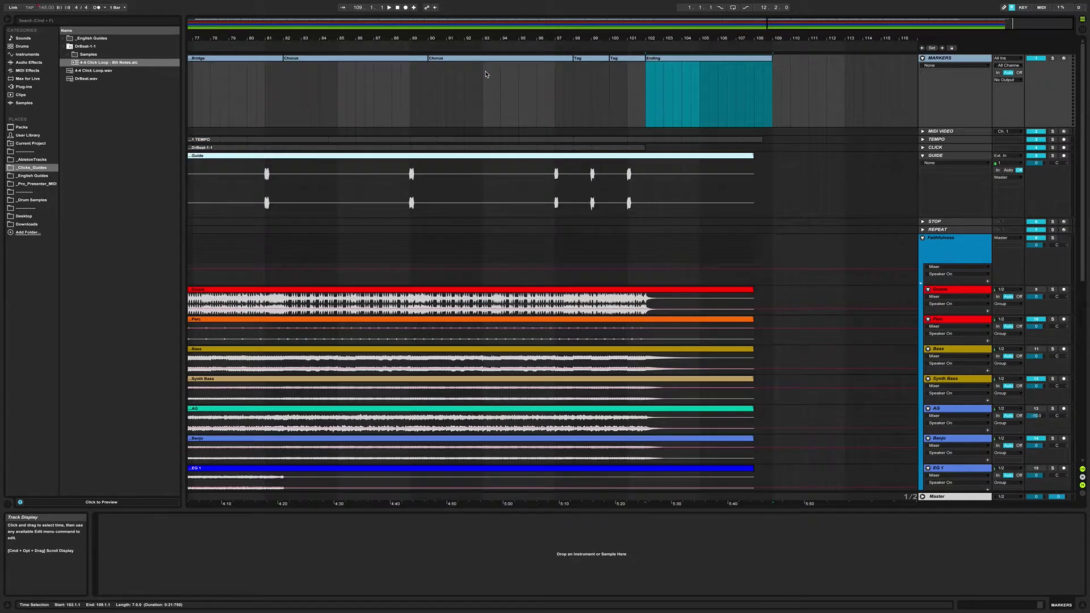
# Inspect the Guide clip's waveform and warp settings in the clip detail view.
pyautogui.click(401, 156)
pyautogui.doubleClick(401, 155)
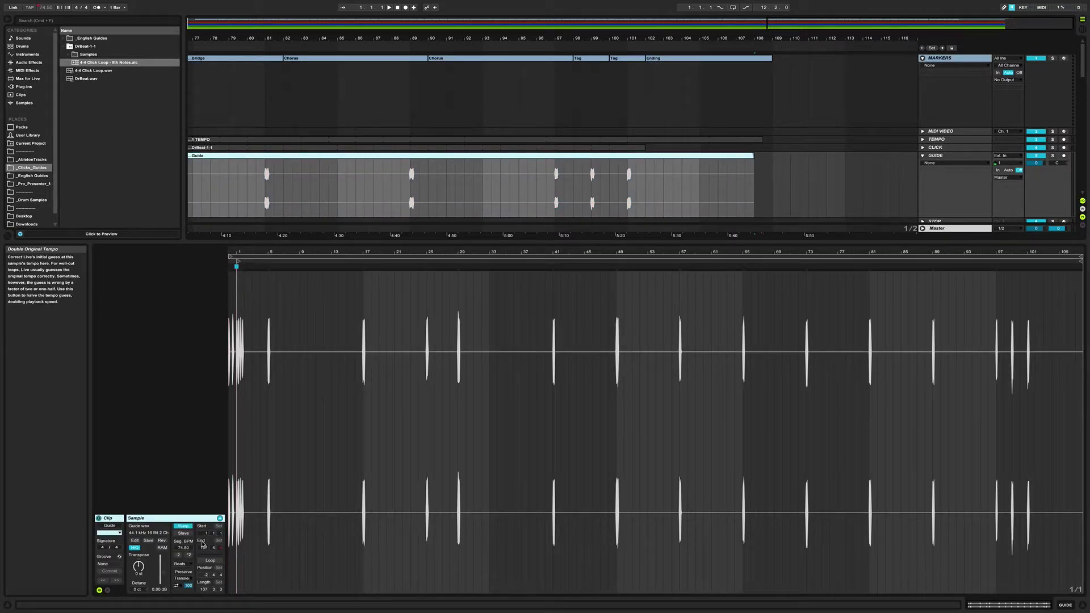
pyautogui.hotkey('shift', 'Tab')
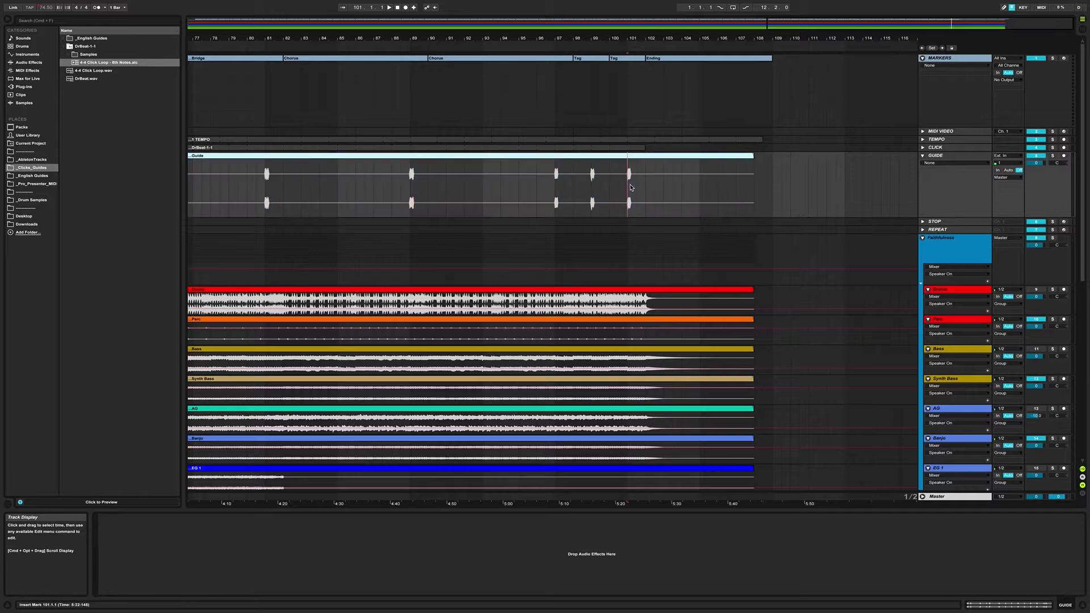
# Play the song's ending from bar 102 to hear where the sound dies away.
pyautogui.click(600, 188)
pyautogui.click(645, 113)
pyautogui.press('space')
pyautogui.press('+')
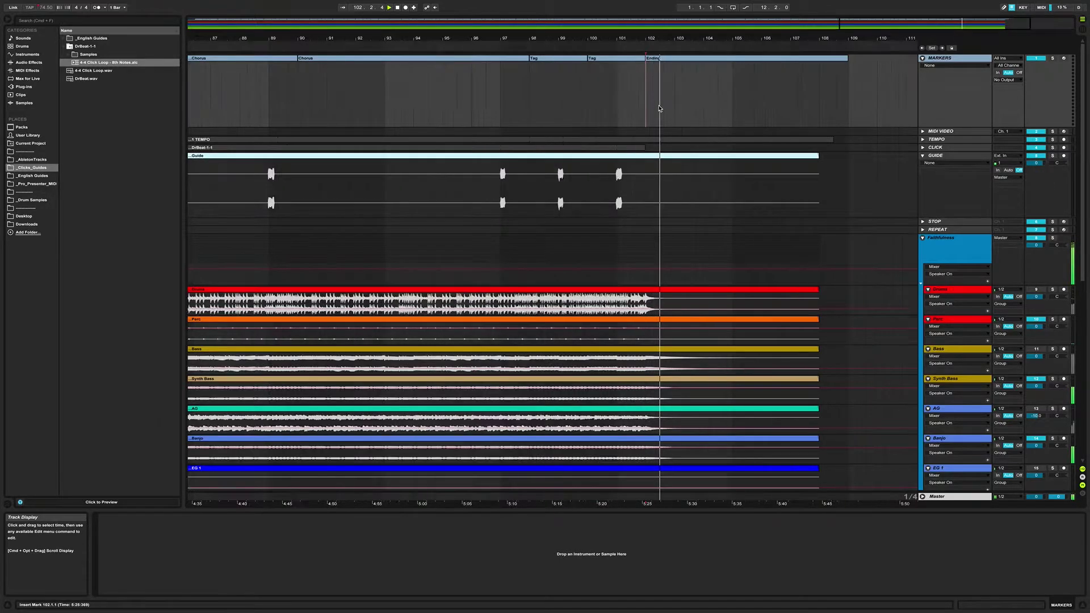
pyautogui.press('+')
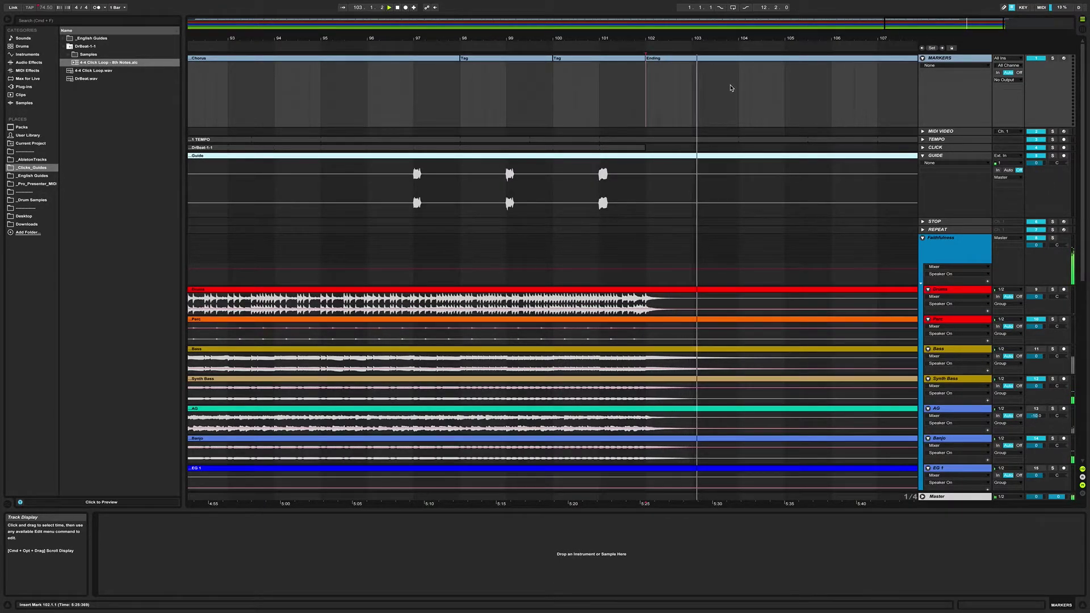
# Stop playback and delete the time range from bar 104 to 110.2.1 across all tracks.
pyautogui.click(739, 90)
pyautogui.press('space')
pyautogui.press('Down')
pyautogui.press('Down')
pyautogui.press('Down')
pyautogui.press('Down')
pyautogui.press('Down')
pyautogui.press('Down')
pyautogui.press('Down')
pyautogui.press('Down')
pyautogui.press('Down')
pyautogui.press('Down')
pyautogui.press('Down')
pyautogui.press('Down')
pyautogui.press('Down')
pyautogui.press('Down')
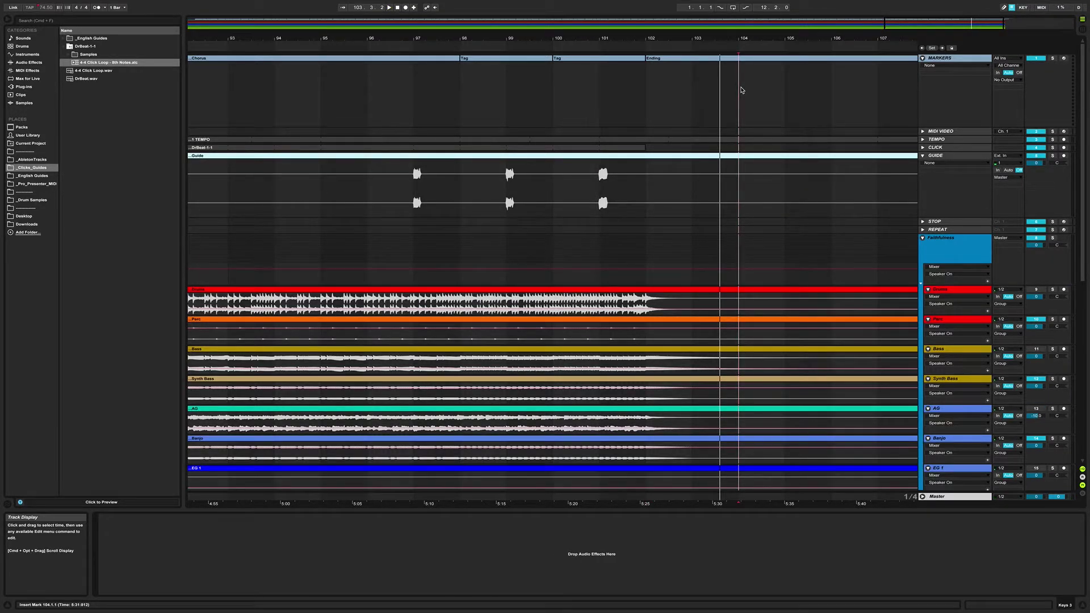
pyautogui.hotkey('shift', 'Right')
pyautogui.hotkey('shift', 'Right')
pyautogui.hotkey('shift', 'Right')
pyautogui.hotkey('shift', 'Right')
pyautogui.hotkey('shift', 'Right')
pyautogui.hotkey('shift', 'Right')
pyautogui.hotkey('shift', 'Right')
pyautogui.hotkey('shift', 'Right')
pyautogui.hotkey('shift', 'Right')
pyautogui.hotkey('shift', 'Right')
pyautogui.hotkey('shift', 'Right')
pyautogui.hotkey('shift', 'Right')
pyautogui.hotkey('shift', 'Right')
pyautogui.hotkey('shift', 'Right')
pyautogui.hotkey('shift', 'Right')
pyautogui.hotkey('shift', 'Right')
pyautogui.hotkey('shift', 'Right')
pyautogui.hotkey('shift', 'Right')
pyautogui.hotkey('shift', 'Right')
pyautogui.hotkey('shift', 'Right')
pyautogui.hotkey('shift', 'Right')
pyautogui.hotkey('shift', 'Right')
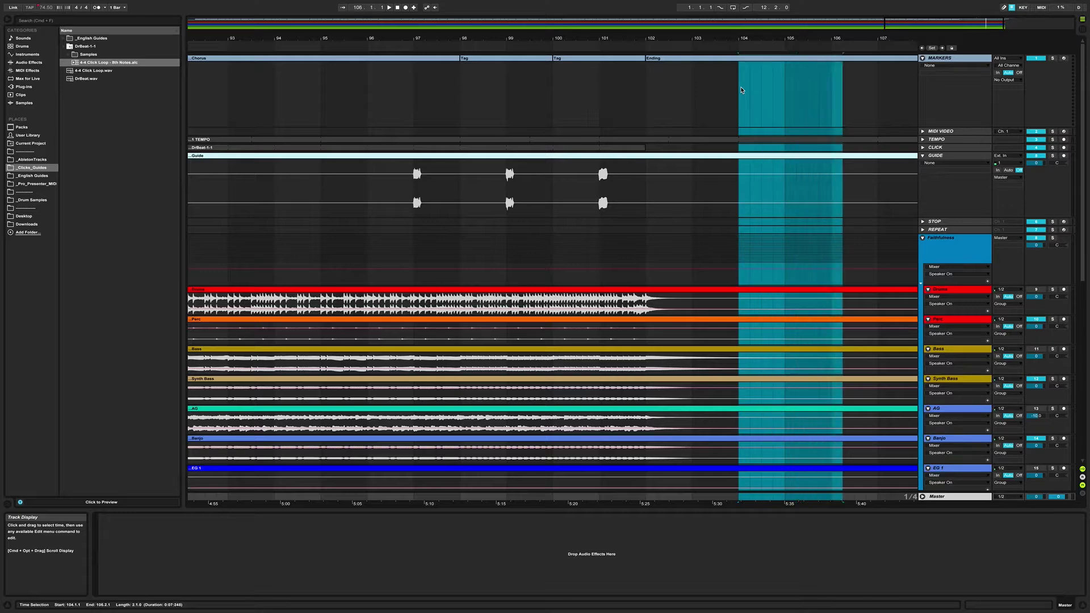
pyautogui.press('Delete')
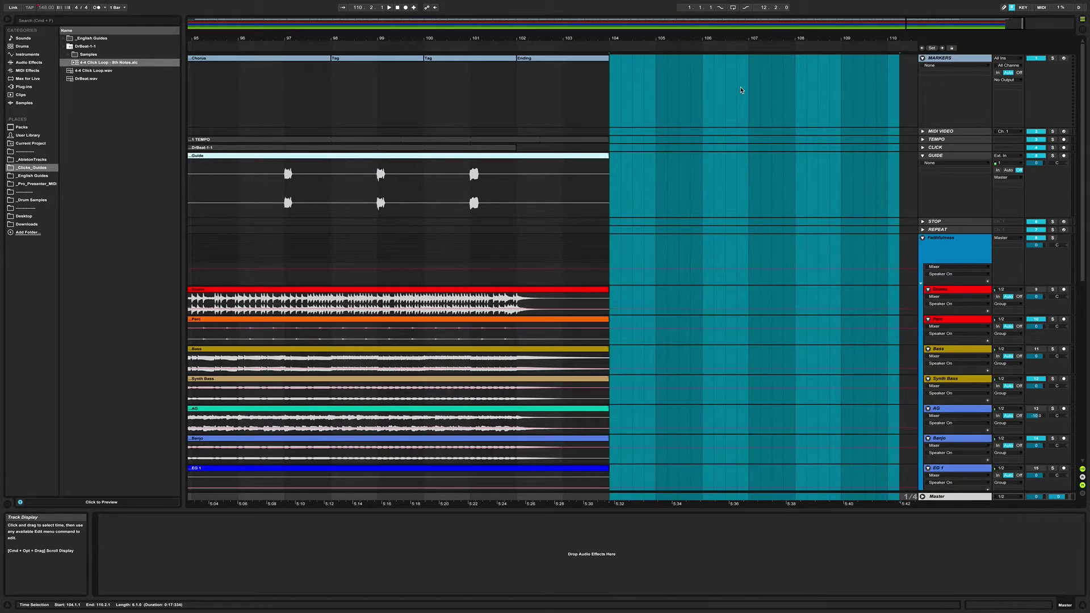
# Add fade-outs from bar 102 to bar 104 on all stem clips and play back the ending.
pyautogui.click(564, 106)
pyautogui.press('-')
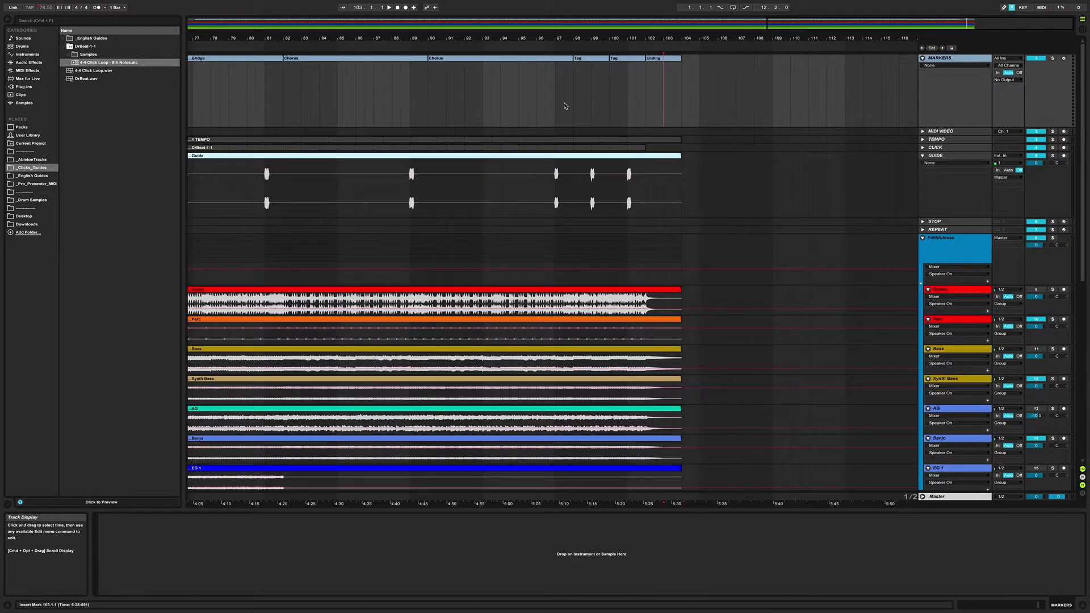
pyautogui.press('Left')
pyautogui.press('+')
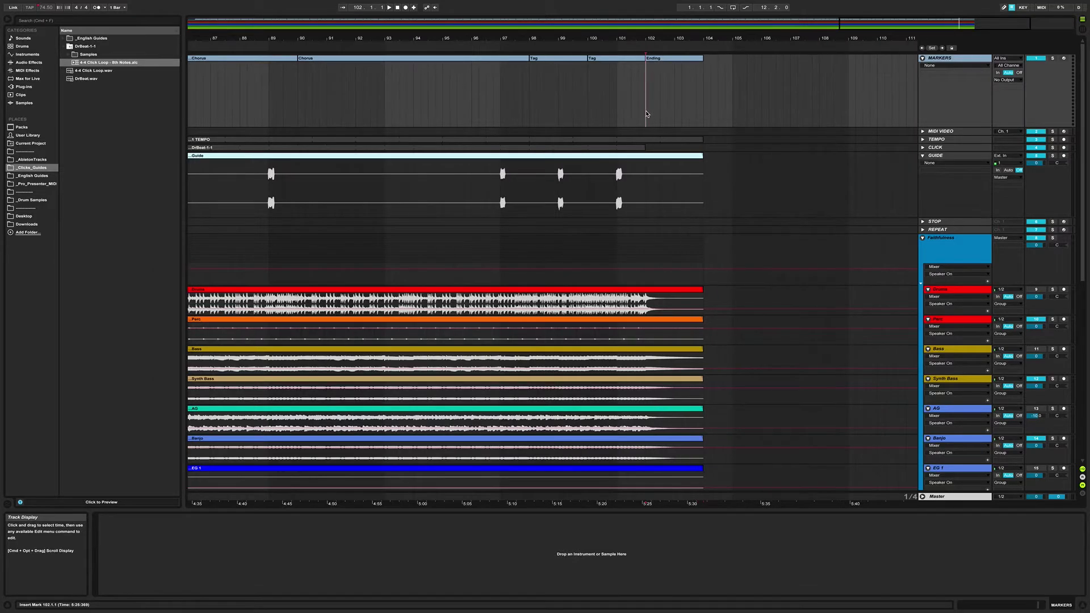
pyautogui.moveTo(701, 301); pyautogui.dragTo(649, 304)
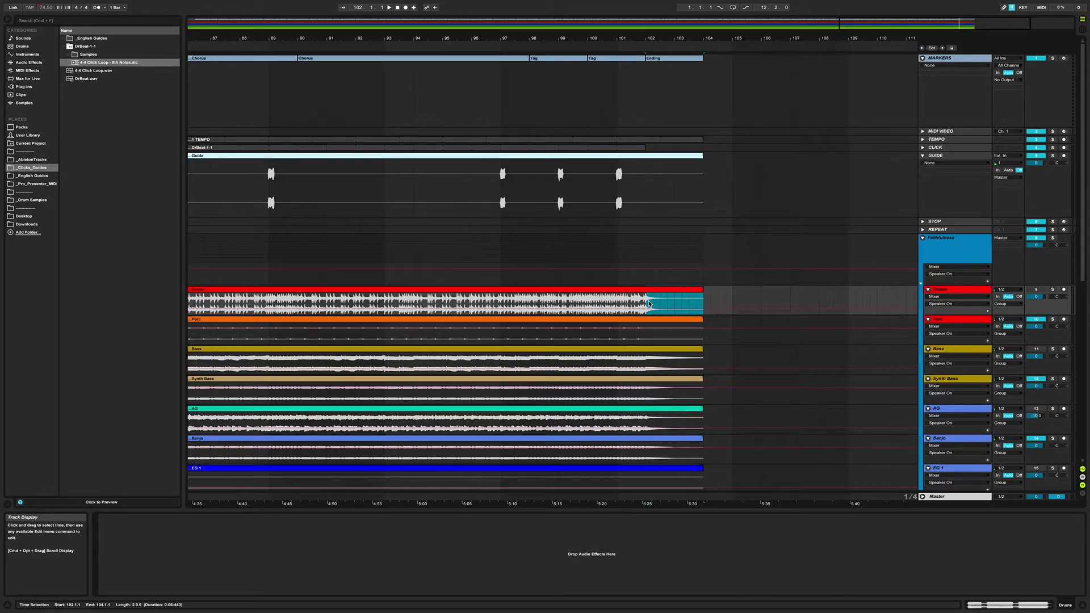
pyautogui.press('super+alt+f')
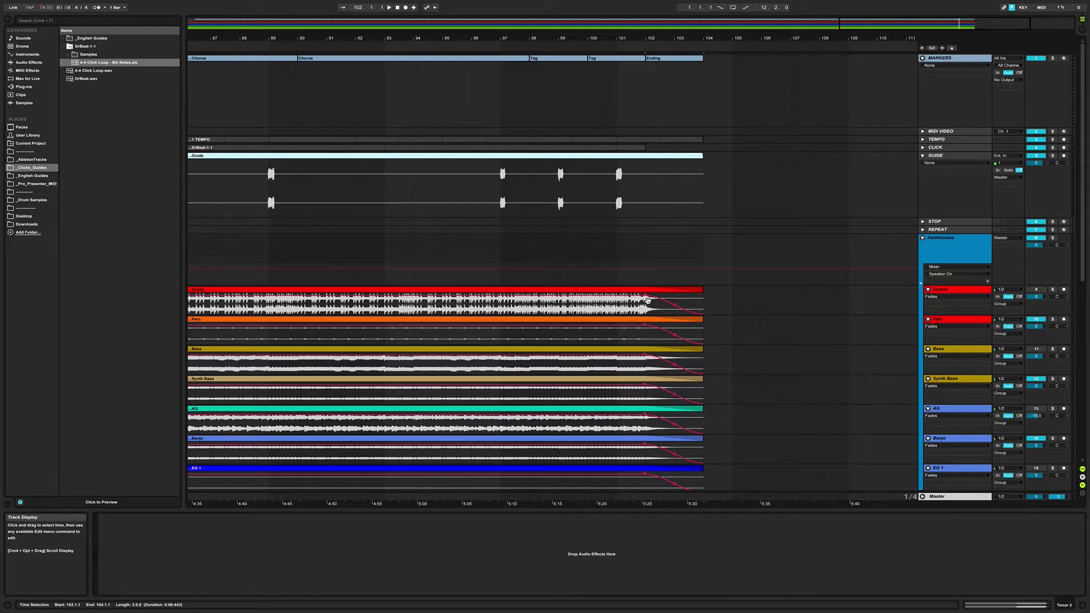
pyautogui.press('Down')
pyautogui.click(644, 248)
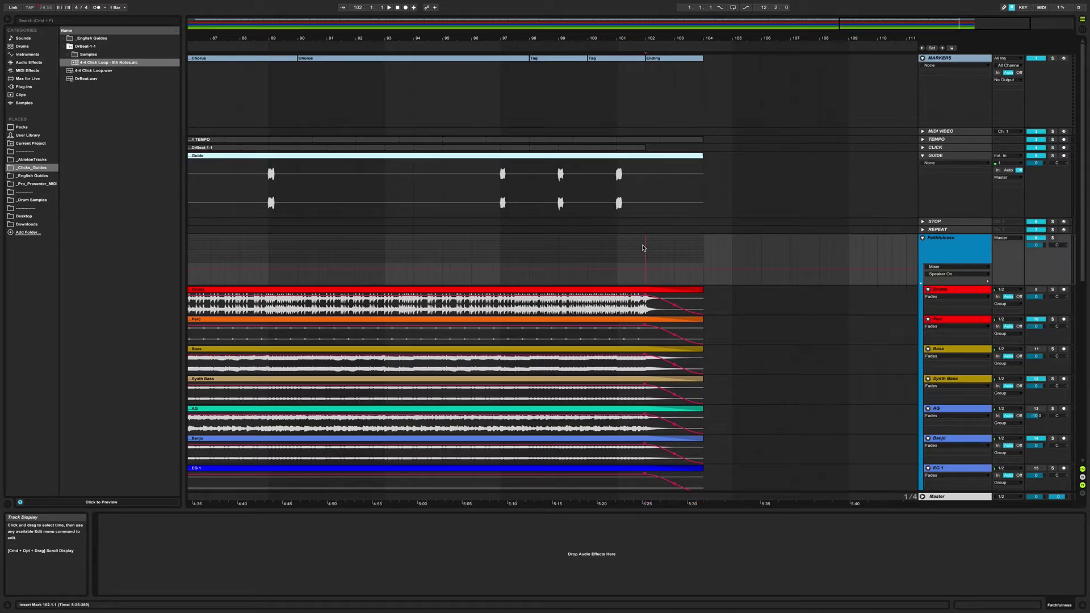
pyautogui.press('space')
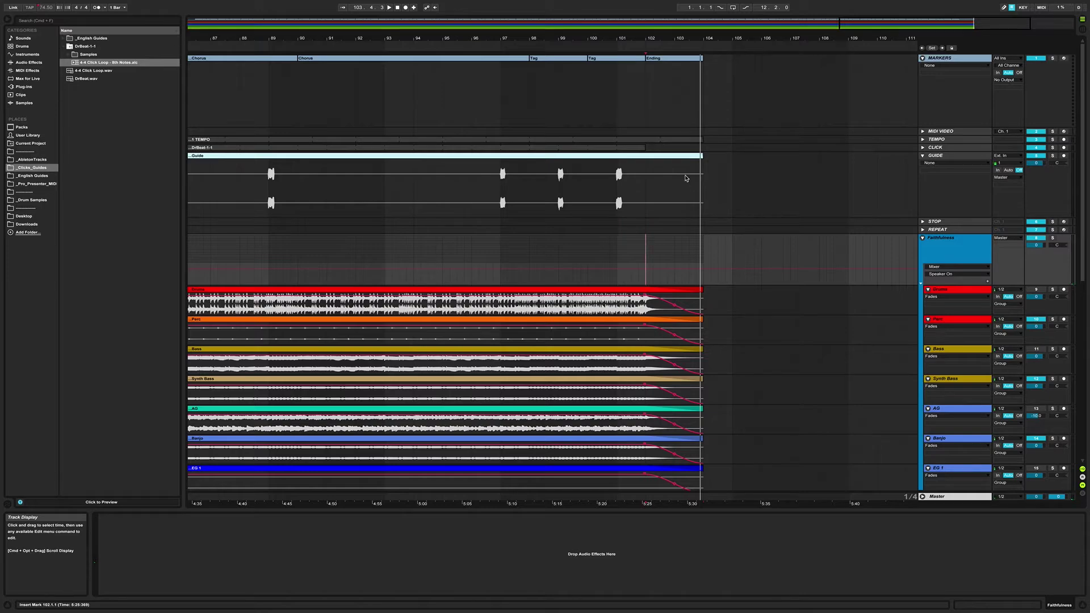
# Trim the end of the Guide clip back to bar 102 and fold all tracks in the arrangement.
pyautogui.moveTo(701, 158); pyautogui.dragTo(646, 158)
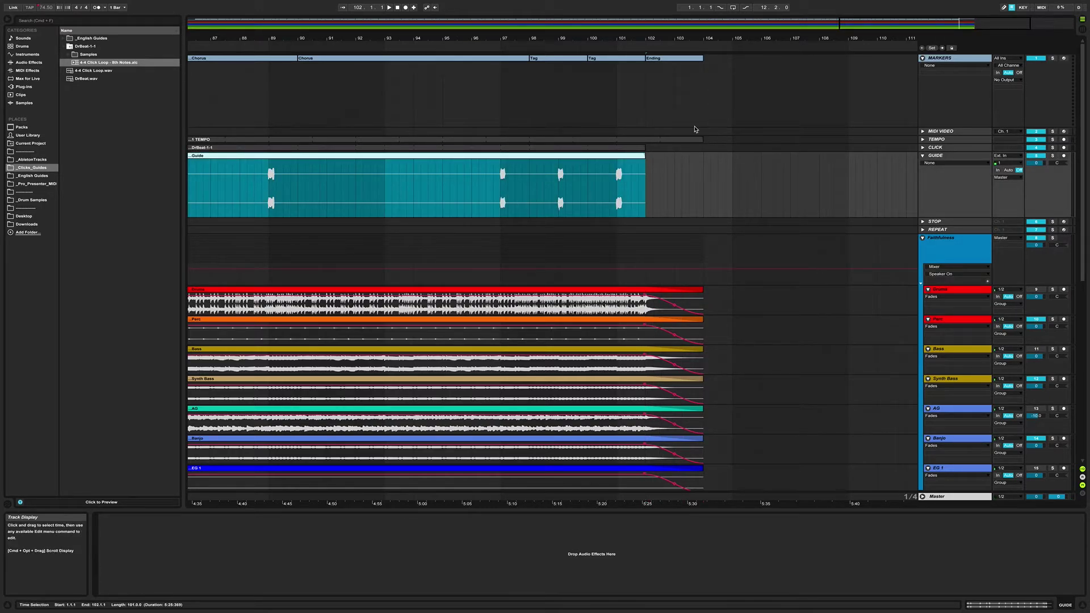
pyautogui.click(682, 122)
pyautogui.keyDown('alt'); pyautogui.click(921, 237); pyautogui.keyUp('alt')
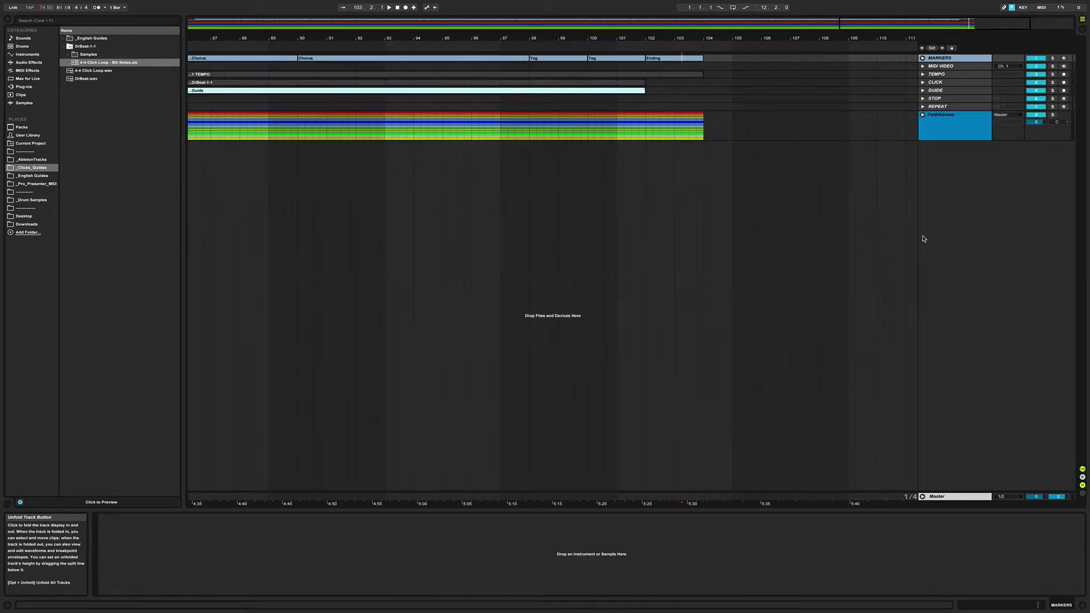
pyautogui.hscroll(-10, 660, 169)
pyautogui.click(618, 136)
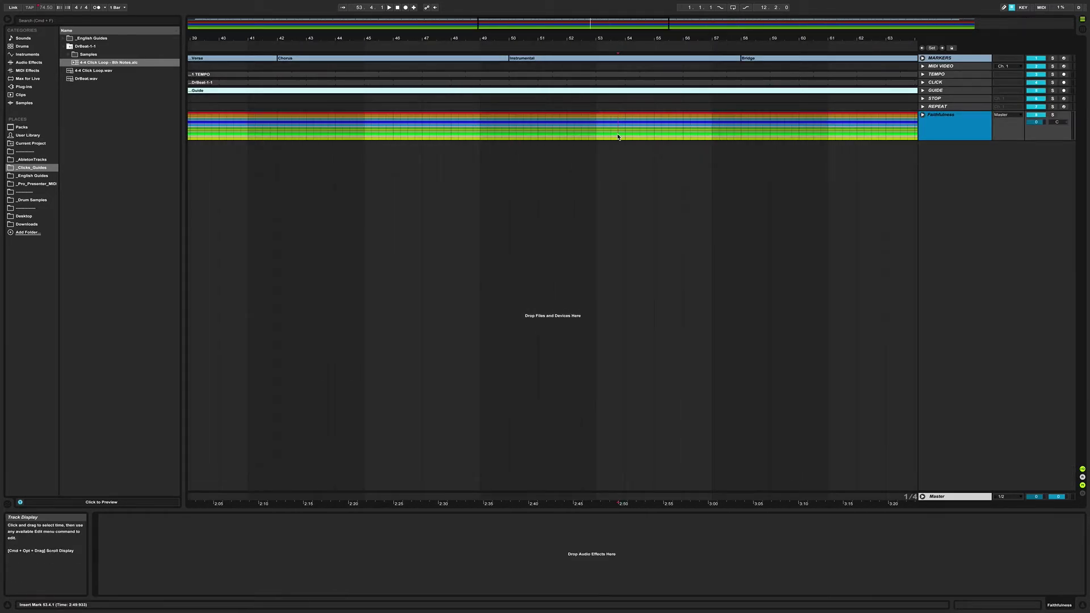
pyautogui.press('-')
pyautogui.press('-')
pyautogui.press('-')
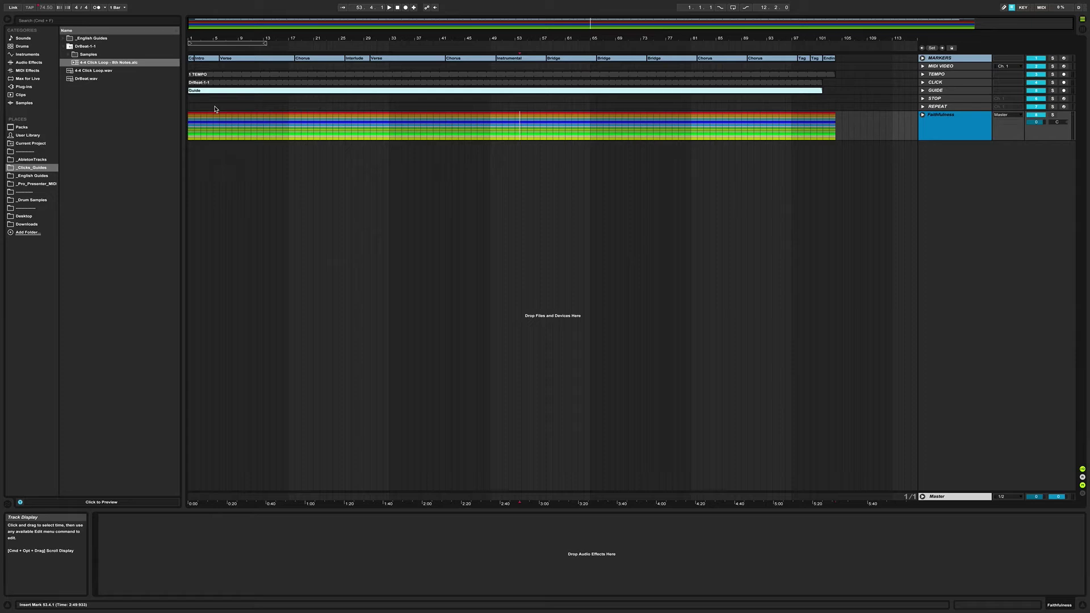
# Collect all external media and save the set, and place the insert marker at the song's start, 1.1.1.
pyautogui.click(48, 5)
pyautogui.click(110, 106)
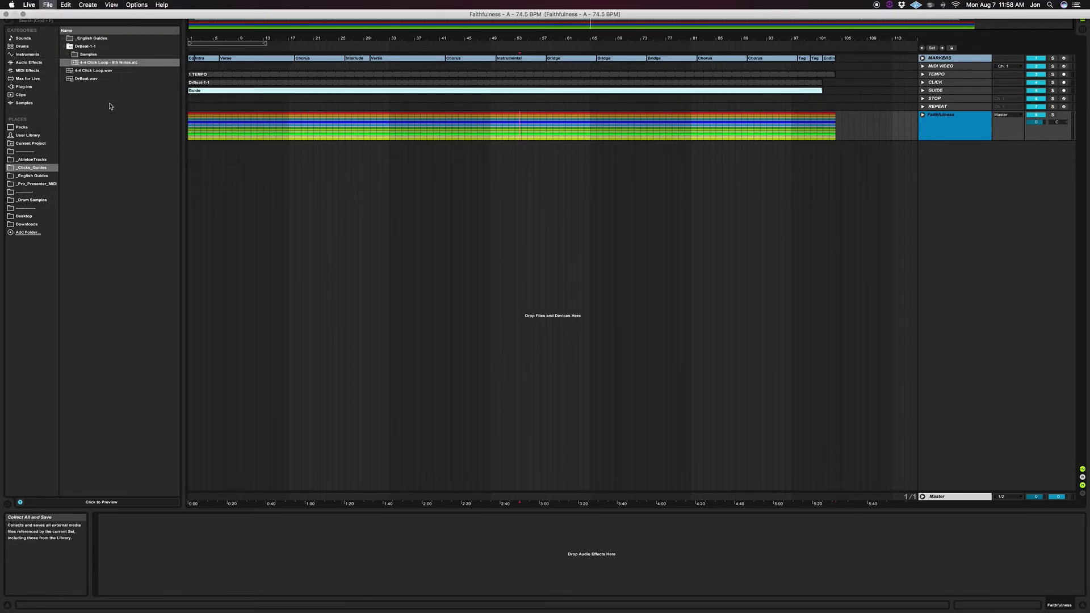
pyautogui.press('Return')
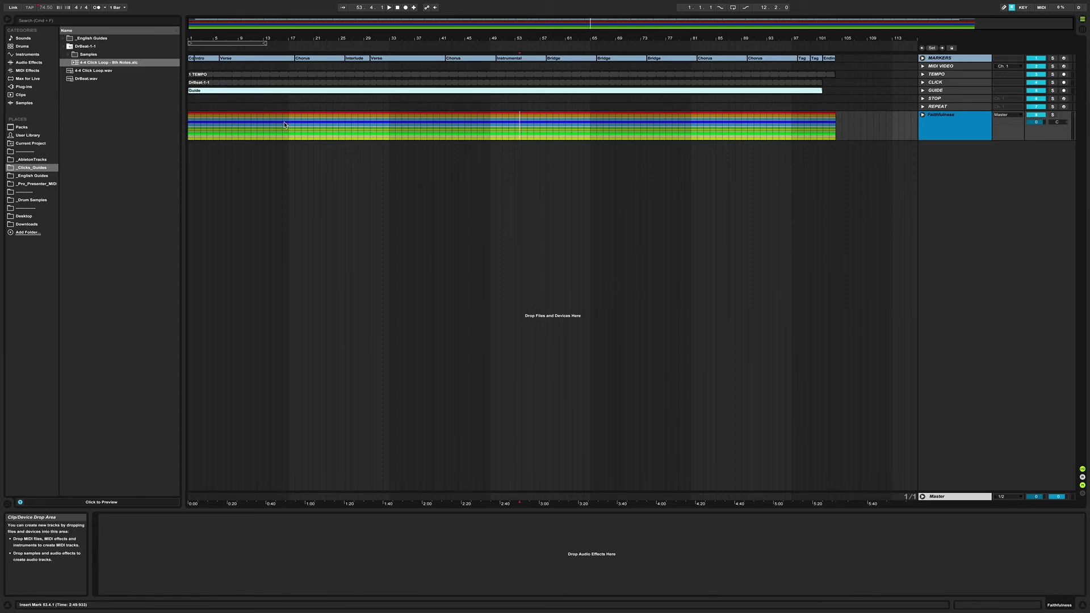
pyautogui.click(195, 107)
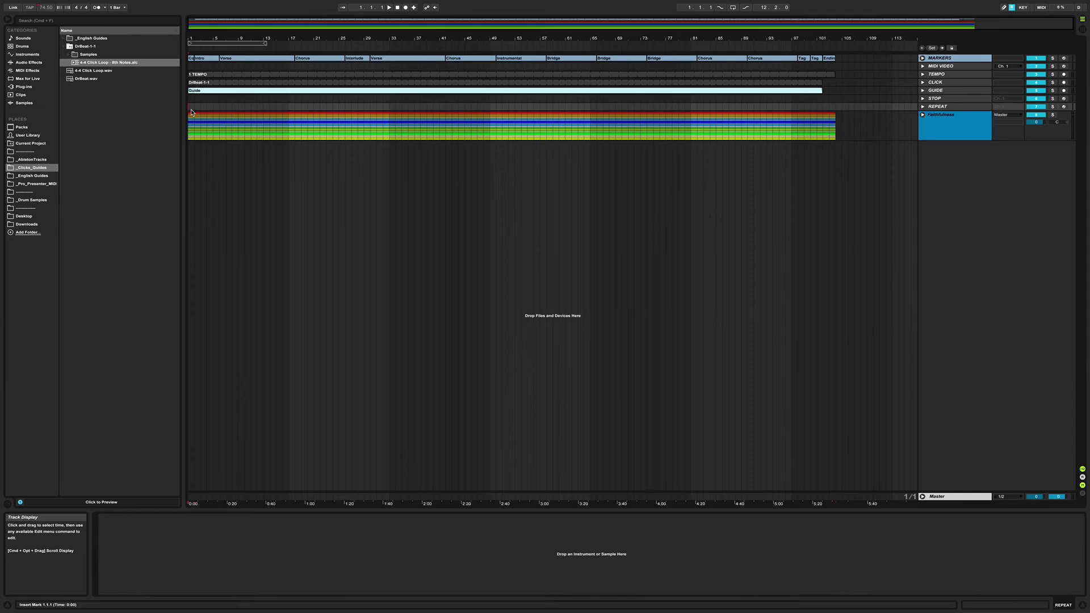